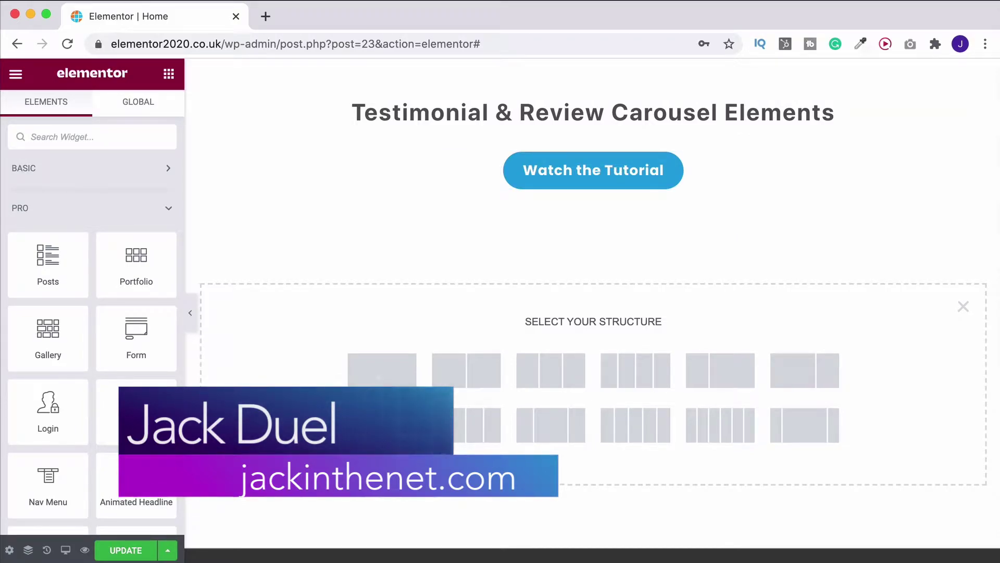
# - Filter the Elements panel with 'test' to list the testimonial-related widgets
pyautogui.click(133, 147)
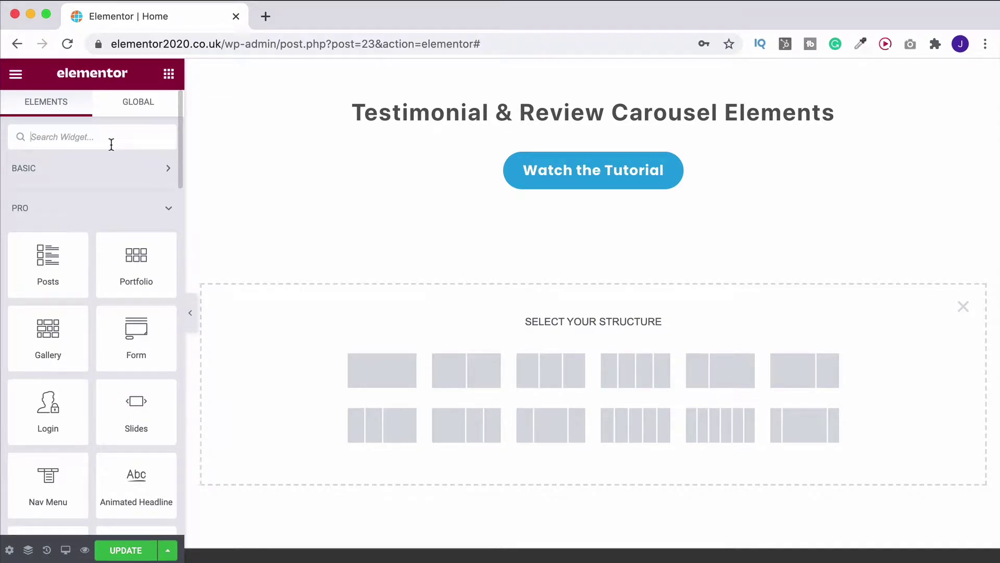
pyautogui.write('test')
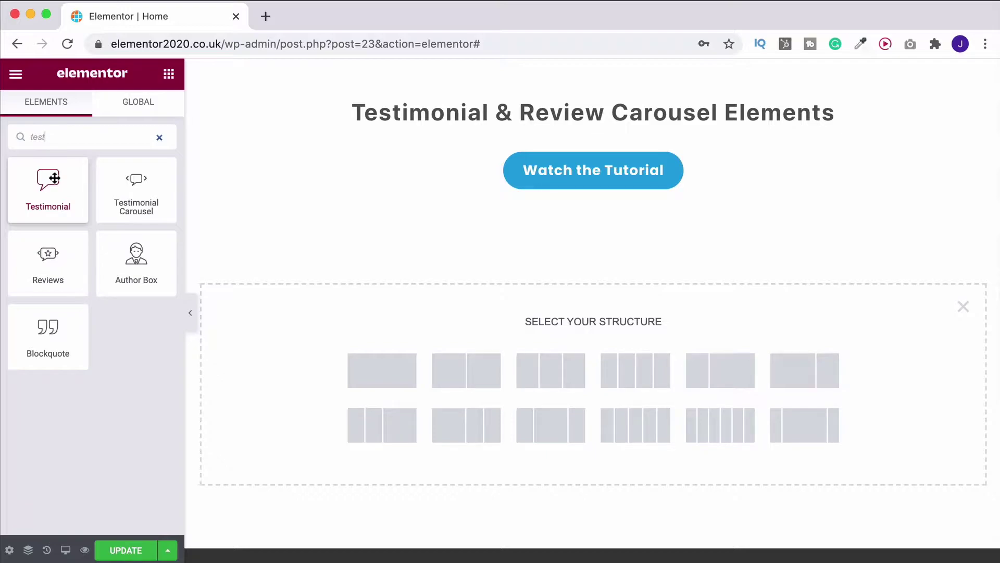
# - Drop a Testimonial widget on the page and move it into a new three-column section's first column
pyautogui.moveTo(55, 179); pyautogui.dragTo(526, 359)
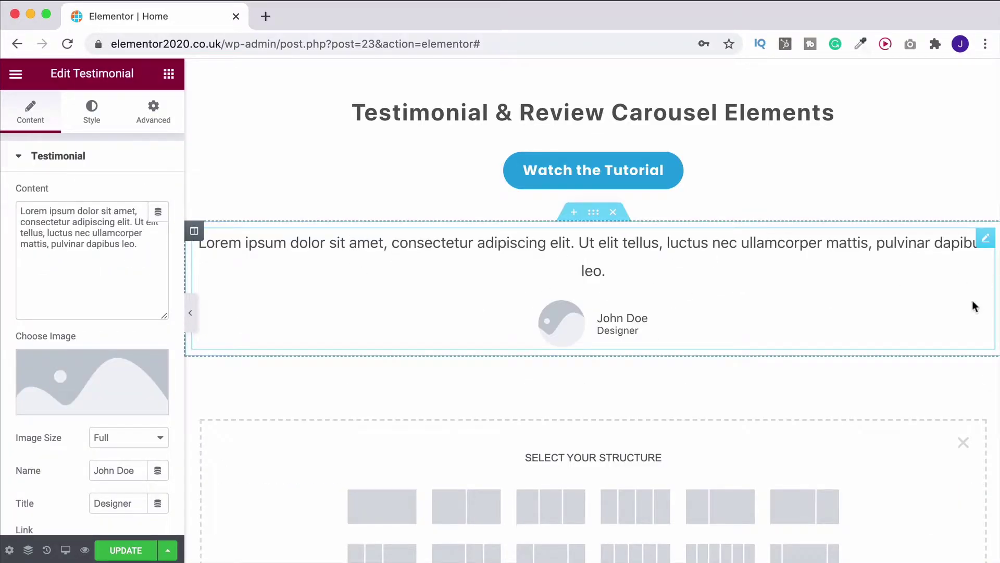
pyautogui.scroll(-3, 620, 260)
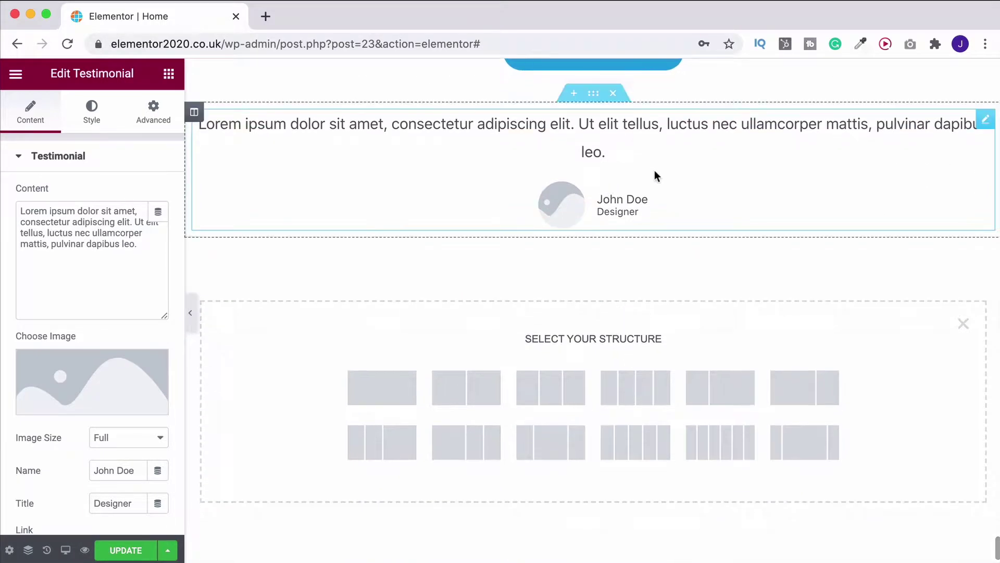
pyautogui.click(550, 386)
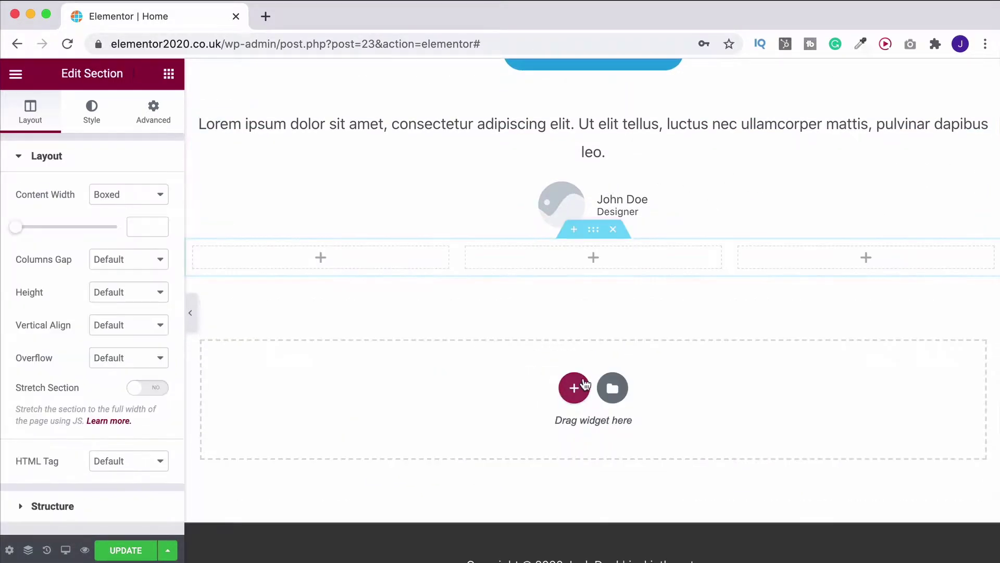
pyautogui.scroll(3, 615, 277)
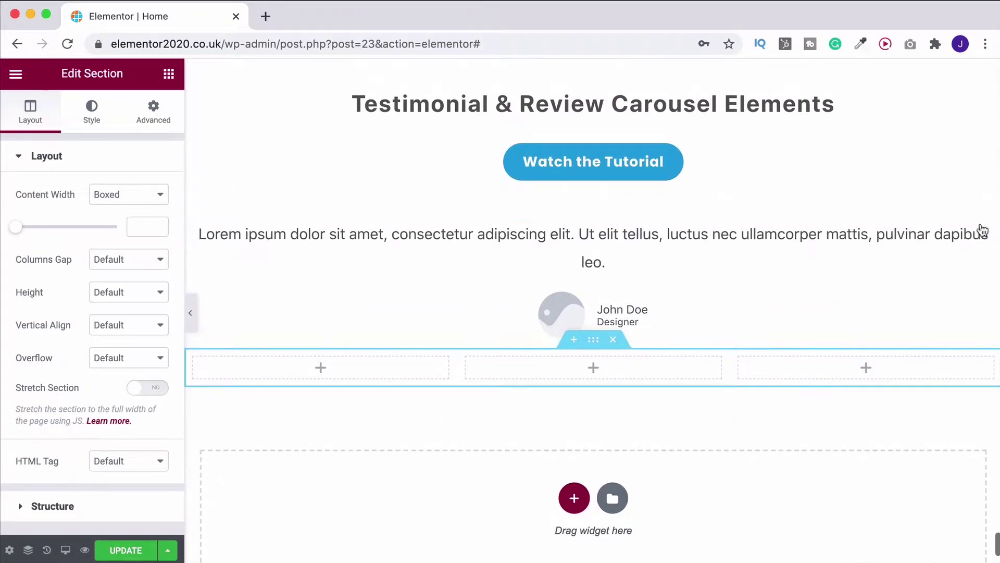
pyautogui.moveTo(979, 237); pyautogui.dragTo(383, 273)
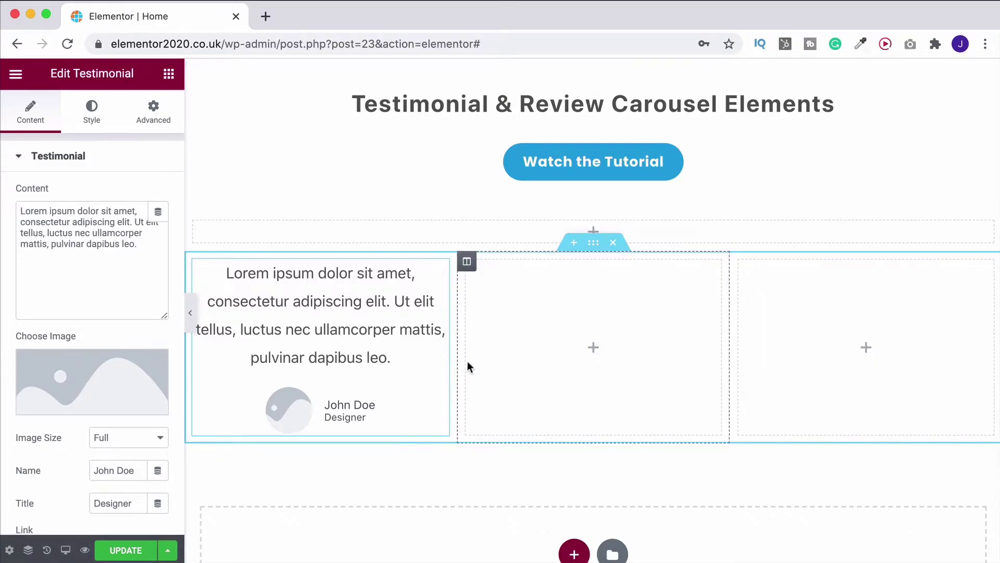
# - Delete the testimonial section and drop a Testimonial Carousel below the Watch the Tutorial button
pyautogui.click(614, 243)
pyautogui.scroll(2, 593, 311)
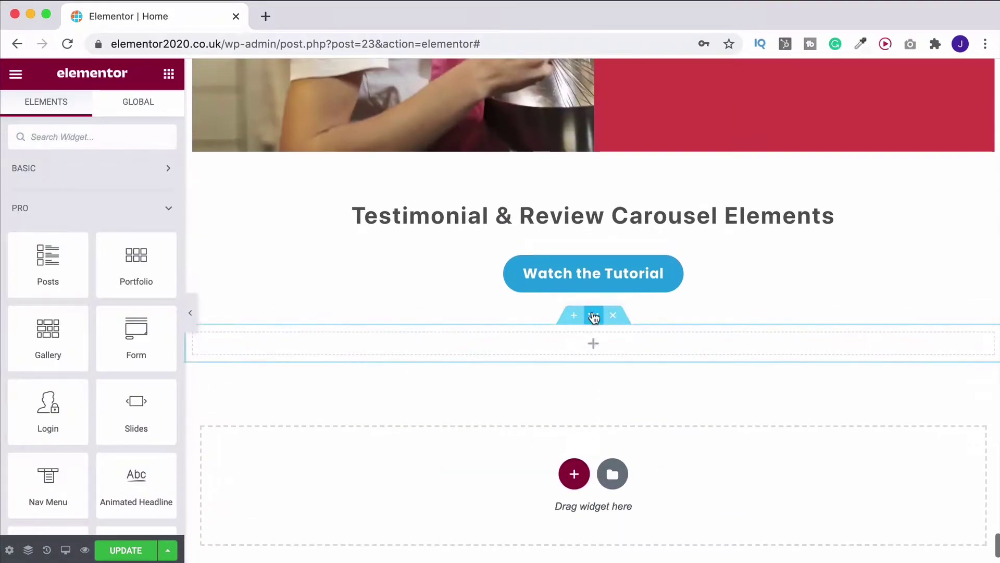
pyautogui.write('test')
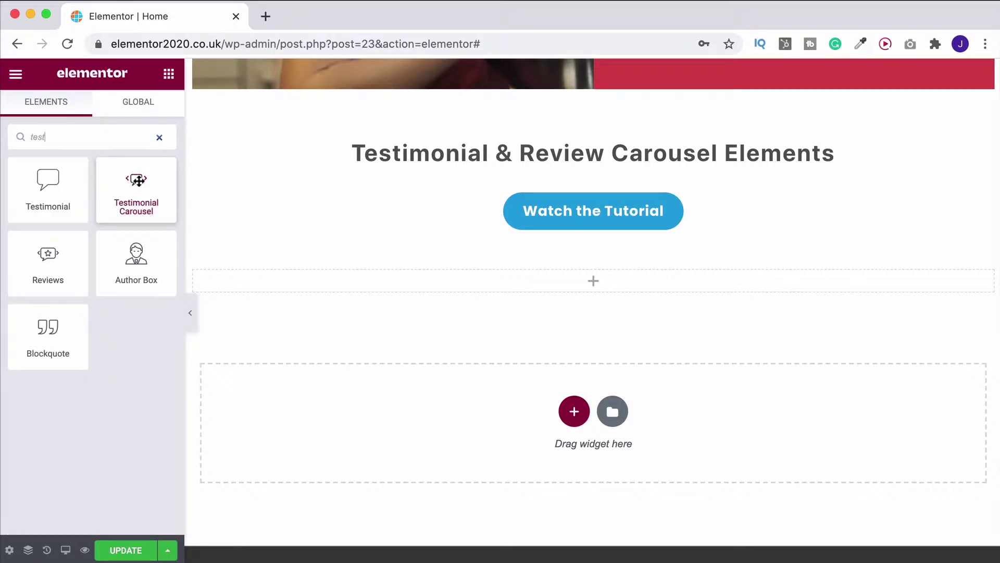
pyautogui.moveTo(139, 183); pyautogui.dragTo(604, 282)
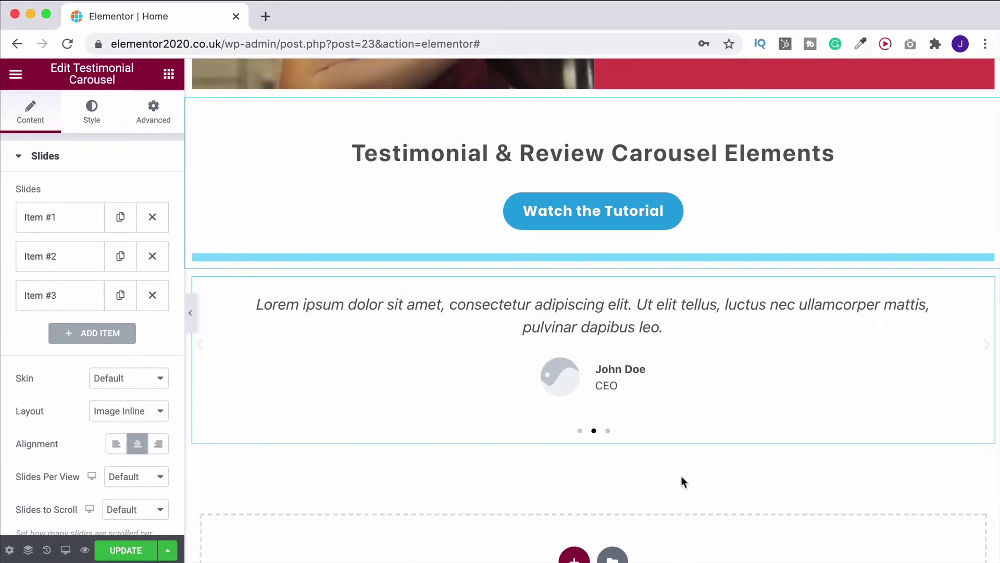
# - Set the carousel's Slides Per View to 3 and Slides to Scroll to 1
pyautogui.scroll(-5, 127, 316)
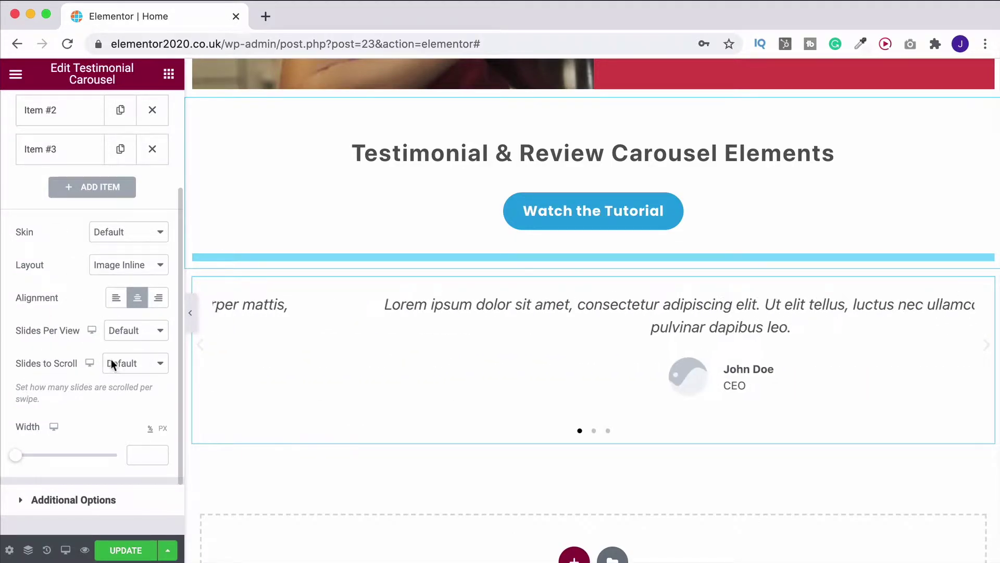
pyautogui.click(134, 331)
pyautogui.click(130, 224)
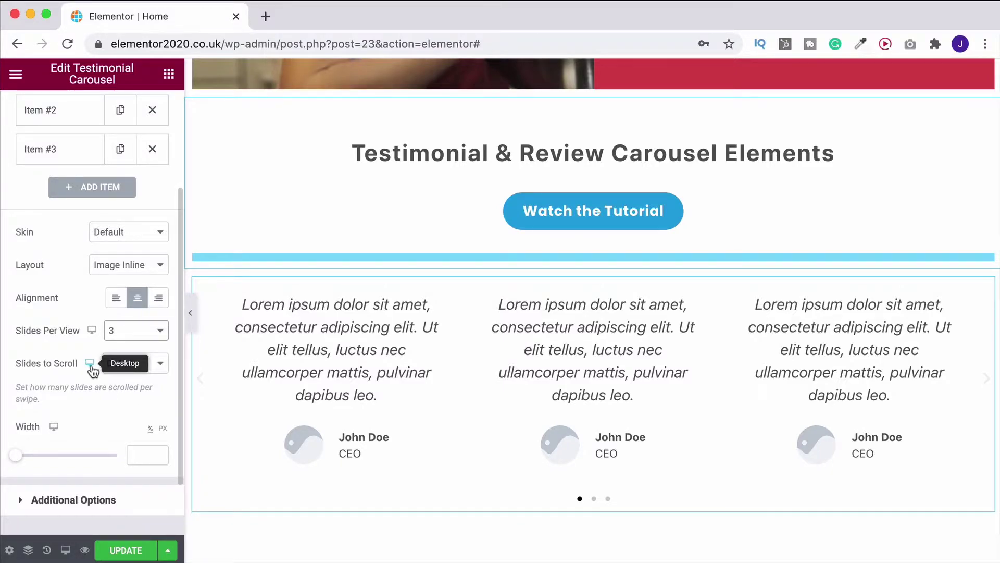
pyautogui.click(160, 367)
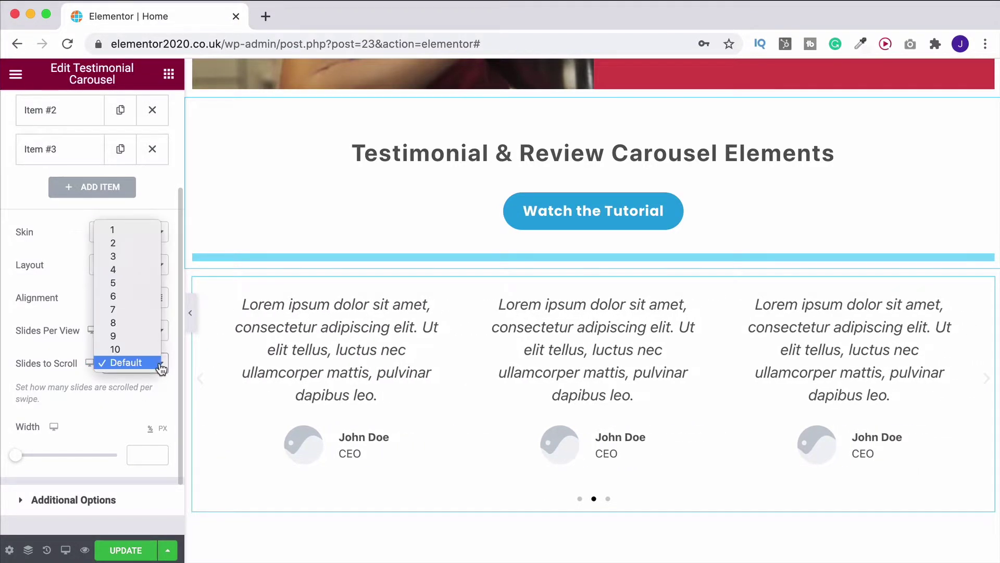
pyautogui.click(123, 256)
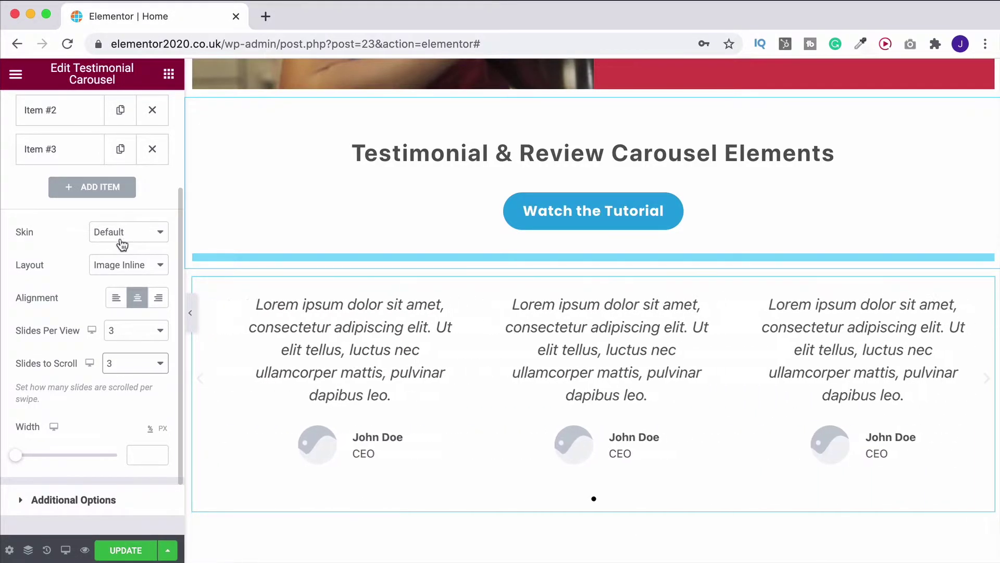
pyautogui.click(137, 371)
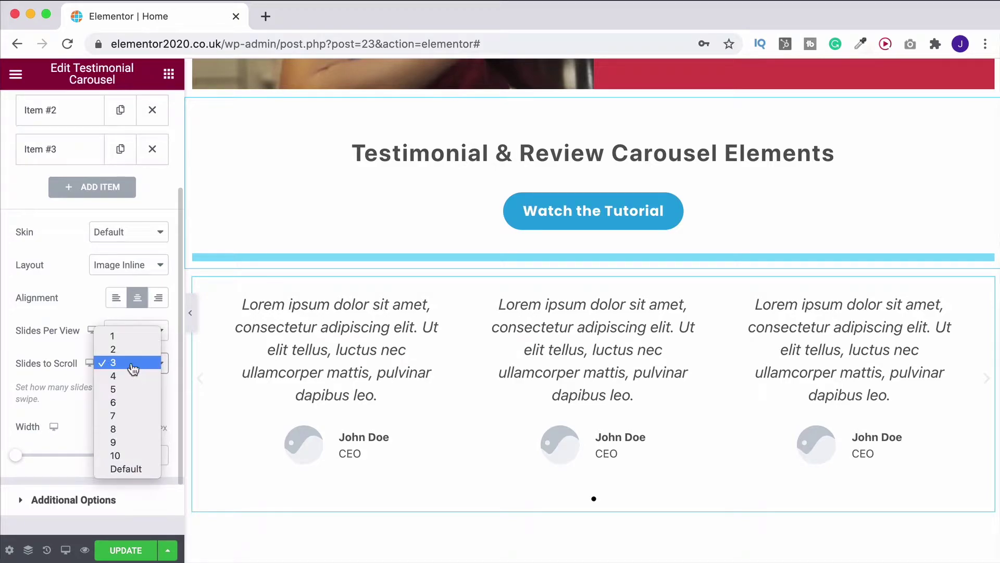
pyautogui.click(121, 340)
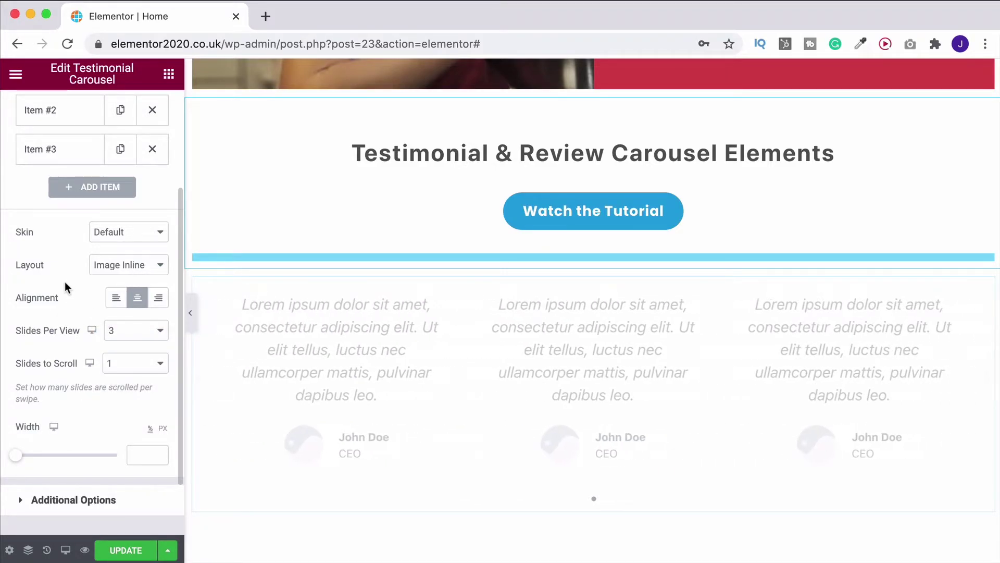
# - Look over the carousel's Style settings and step the preview forward two slides
pyautogui.scroll(3, 64, 281)
pyautogui.scroll(2, 64, 285)
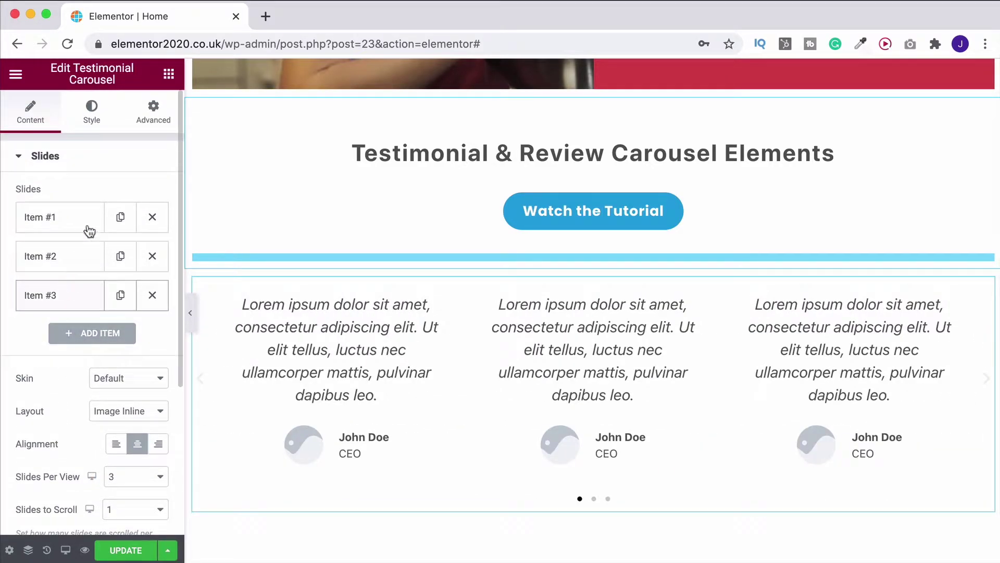
pyautogui.click(91, 111)
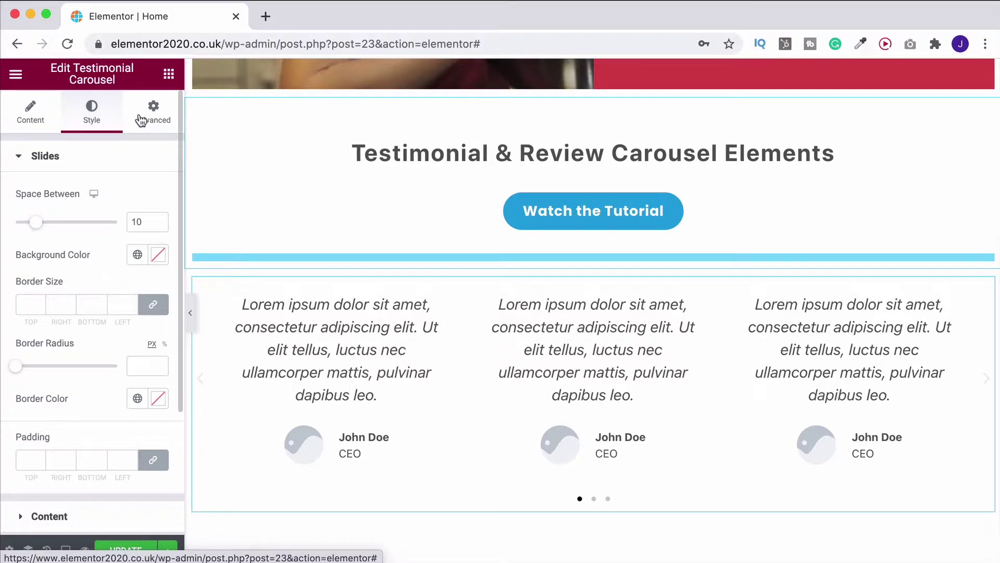
pyautogui.click(988, 384)
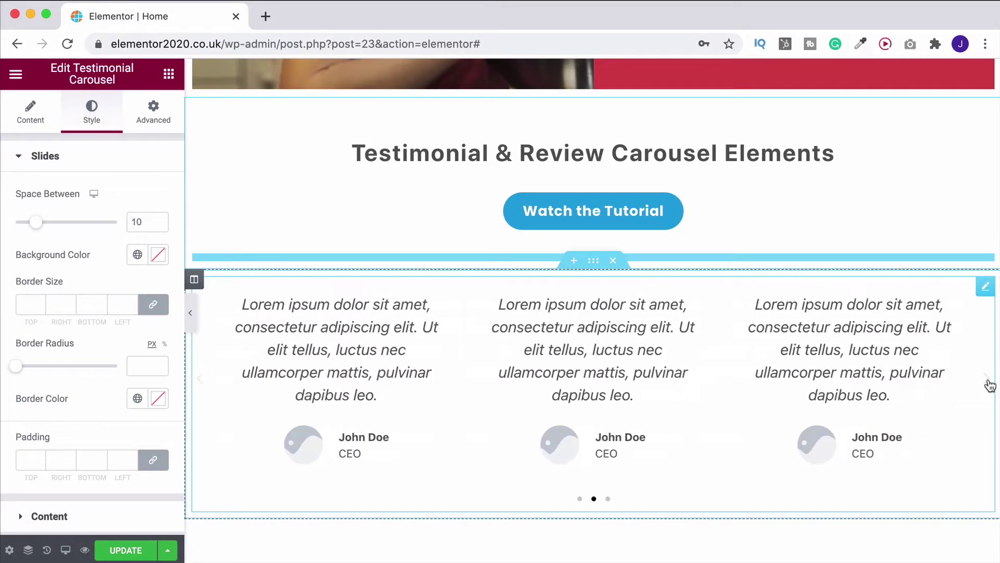
pyautogui.click(988, 385)
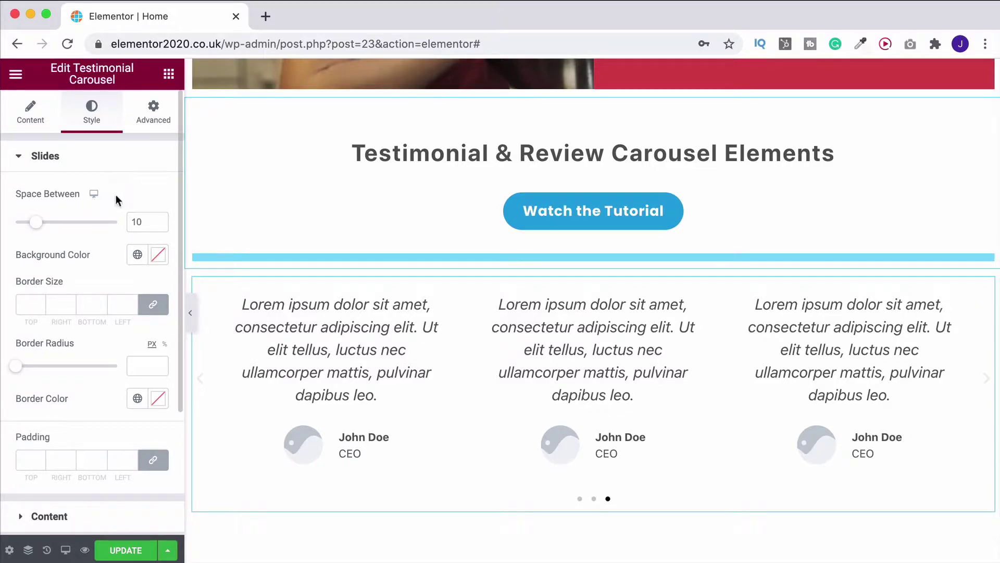
pyautogui.click(27, 114)
# - Replace Item #1's quote with 'OMG this is like soooooo amazing!'
pyautogui.scroll(-2, 398, 380)
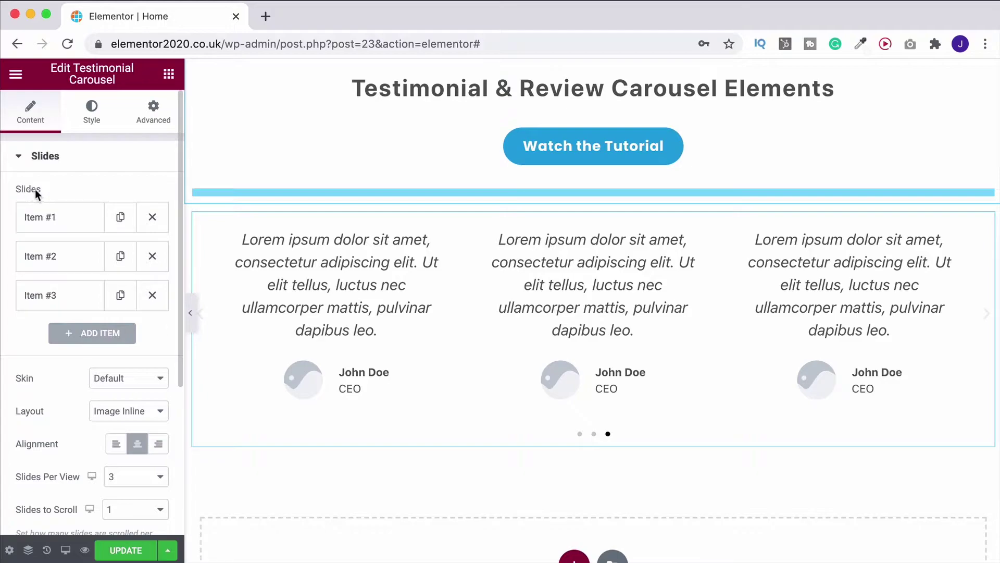
pyautogui.click(47, 223)
pyautogui.scroll(-1, 74, 283)
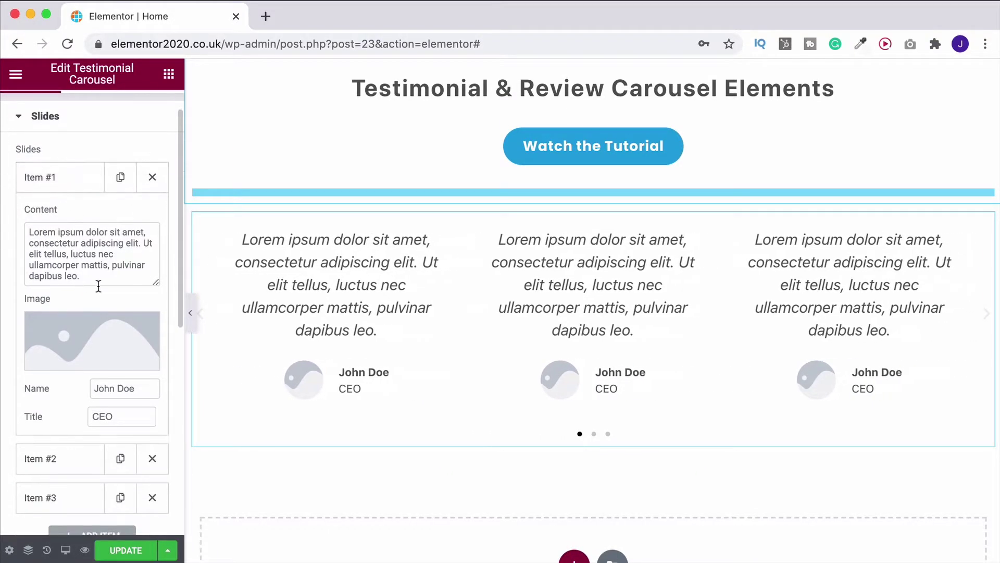
pyautogui.moveTo(99, 285); pyautogui.dragTo(12, 232)
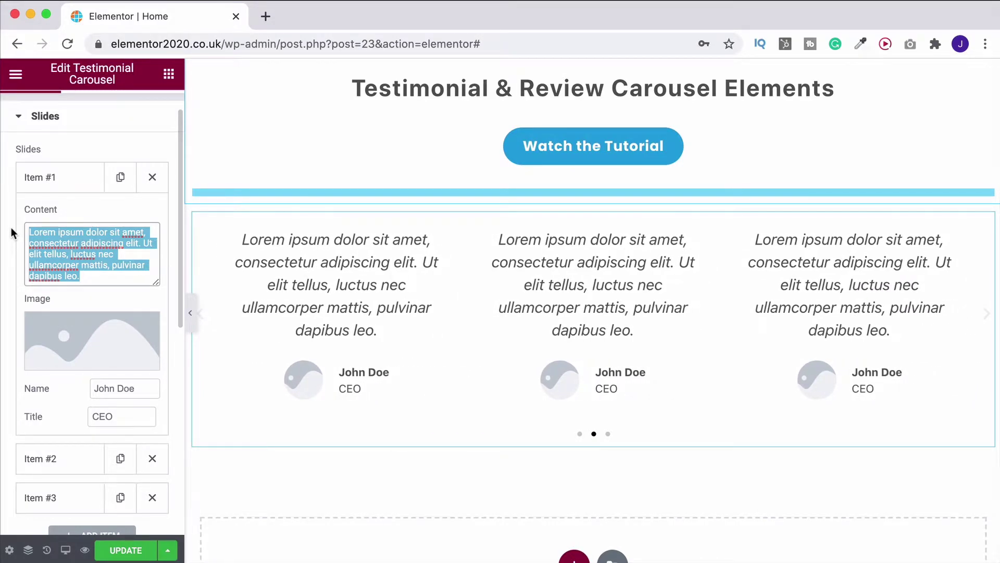
pyautogui.write('OMG this is like soooooo')
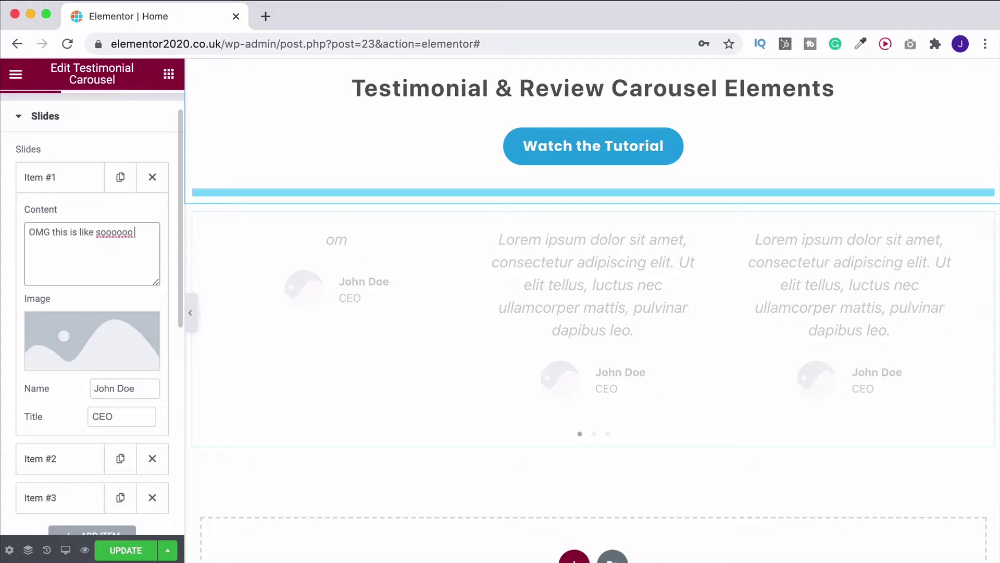
pyautogui.write('zing!')
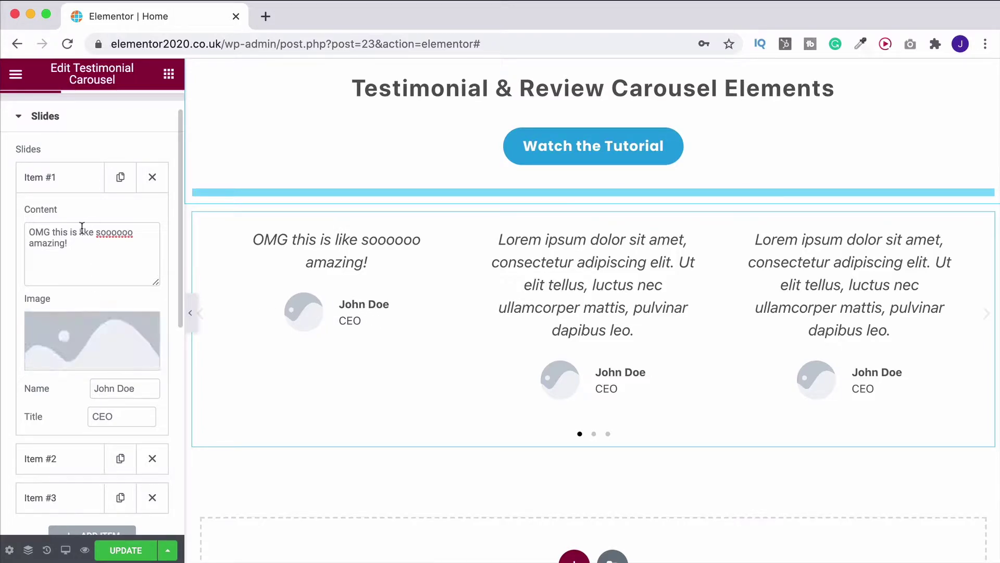
pyautogui.scroll(-1, 90, 250)
pyautogui.scroll(-1, 90, 250)
# - Give Item #1 the woman's portrait from the Media Library and change the name to Jane
pyautogui.click(91, 336)
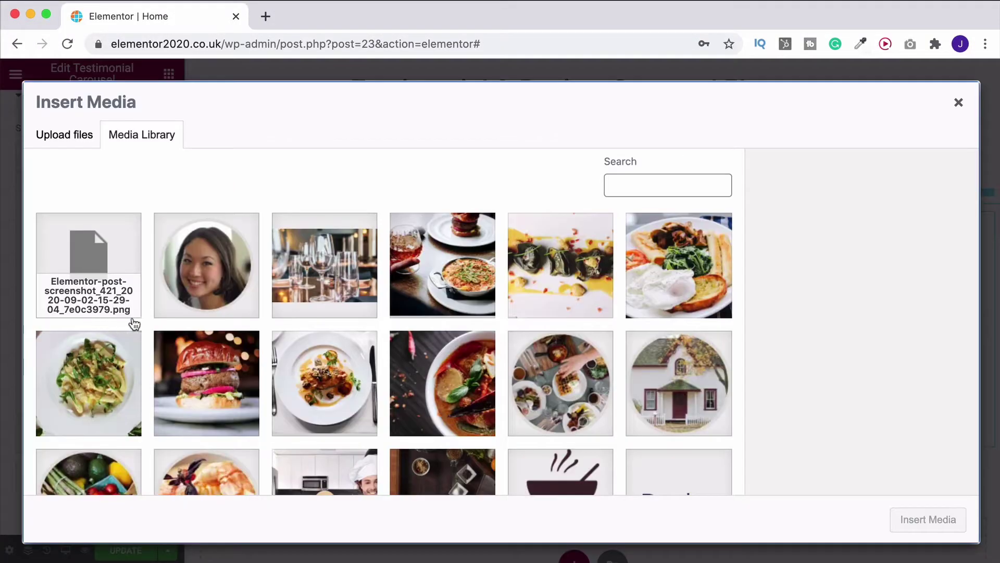
pyautogui.click(206, 265)
pyautogui.click(928, 520)
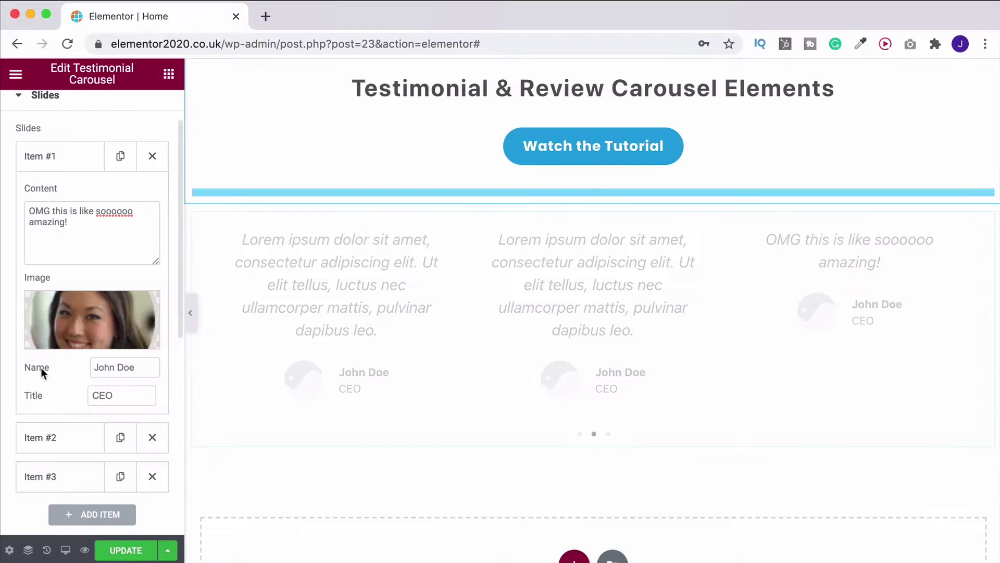
pyautogui.moveTo(116, 367); pyautogui.dragTo(53, 364)
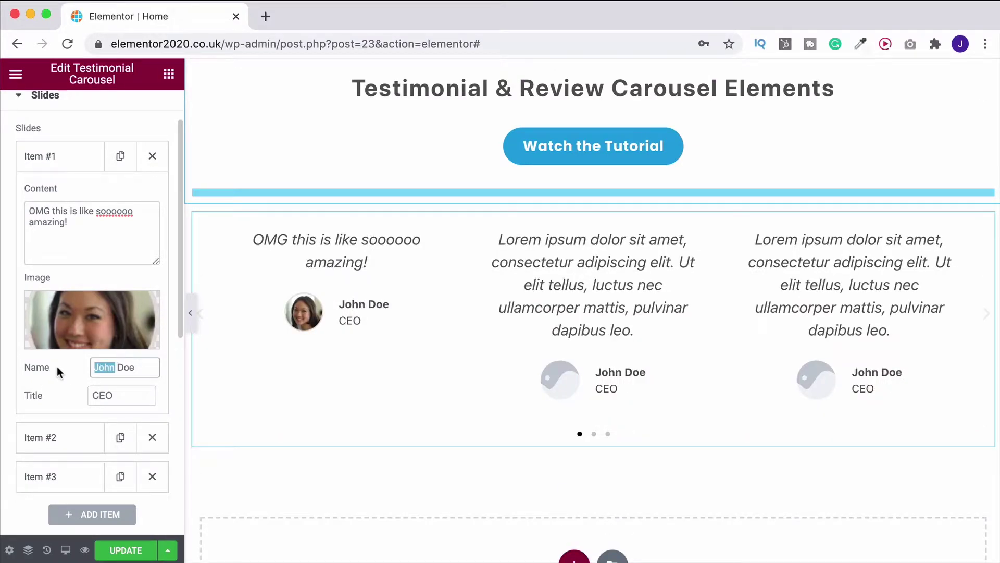
pyautogui.write('Jane')
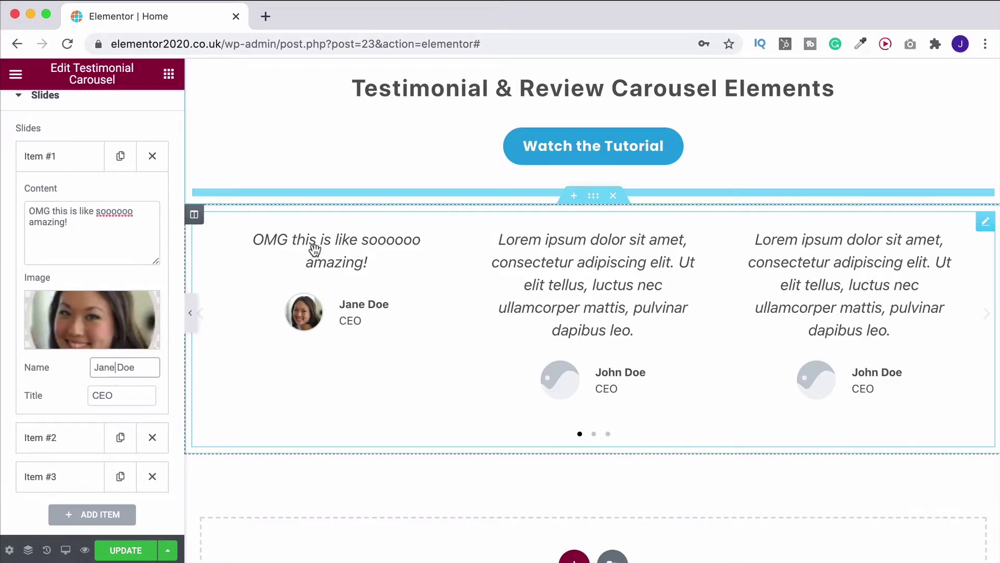
pyautogui.scroll(-2, 31, 288)
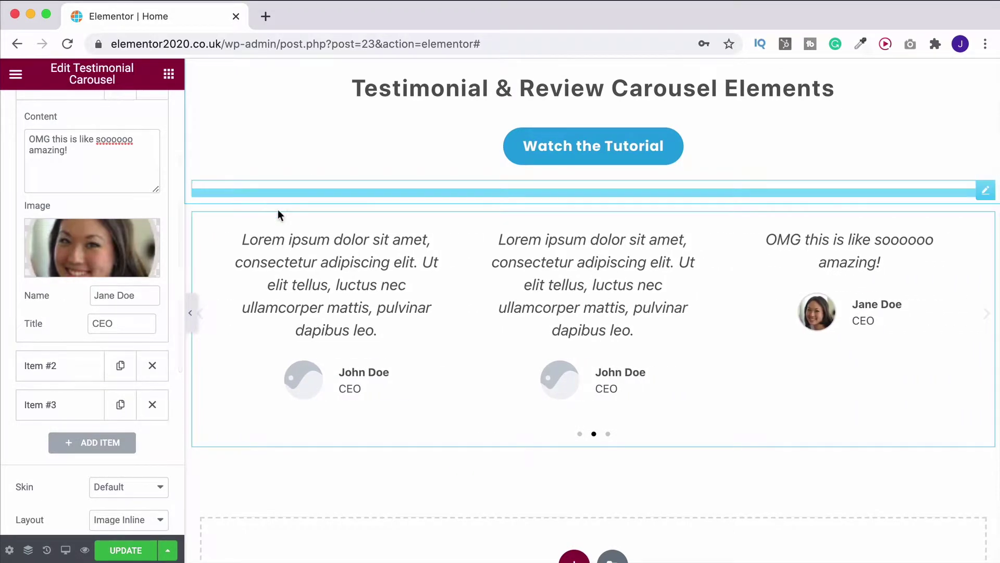
# - Open Item #2, then add and remove an extra empty slide
pyautogui.scroll(-1, 61, 307)
pyautogui.click(64, 346)
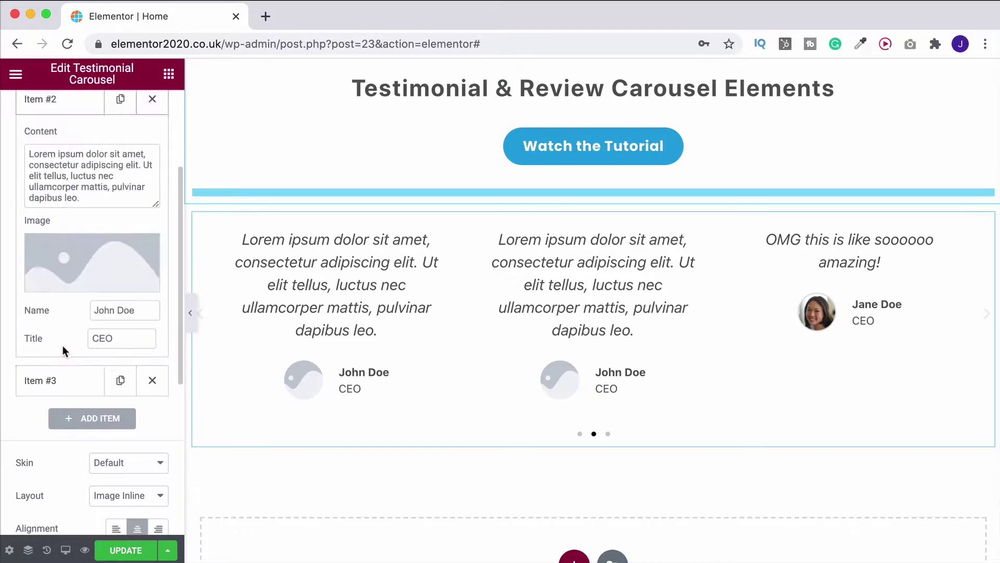
pyautogui.scroll(-3, 62, 362)
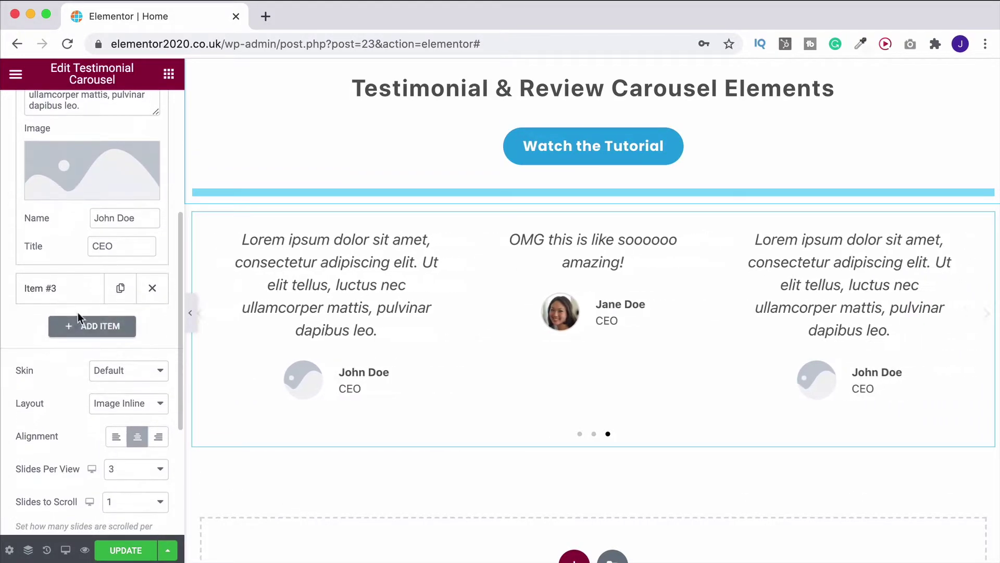
pyautogui.click(91, 328)
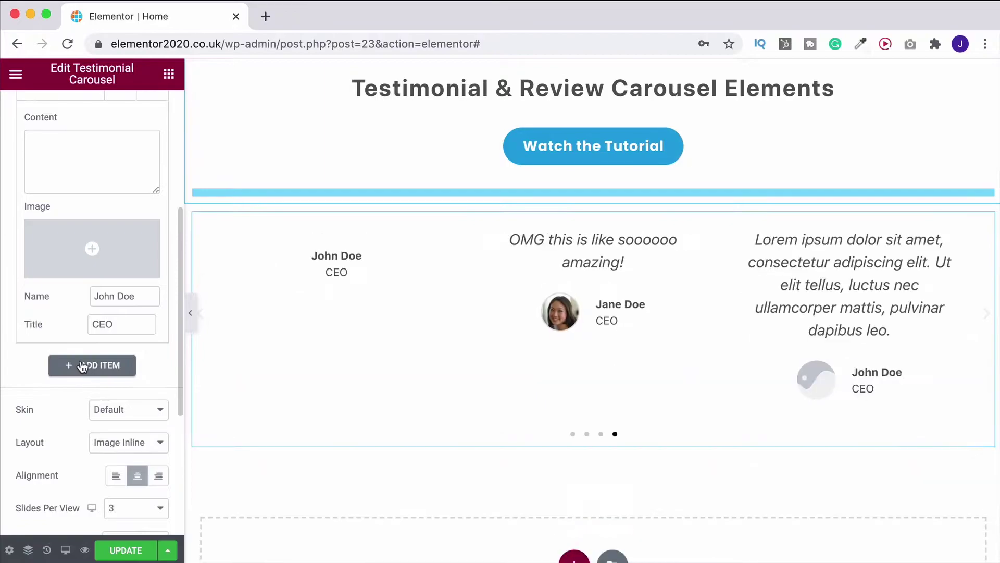
pyautogui.scroll(4, 159, 268)
pyautogui.click(159, 237)
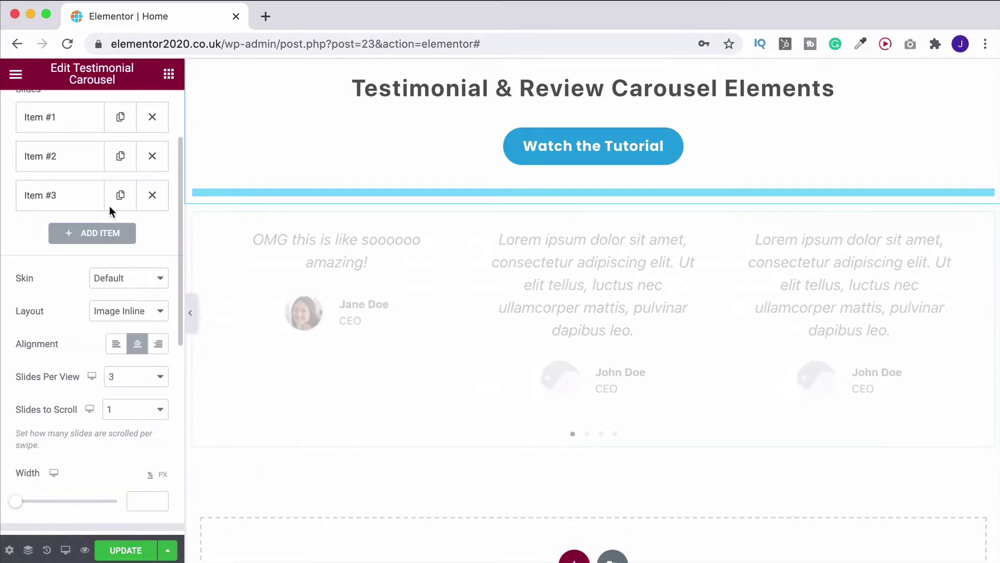
# - Duplicate the Jane Doe slide twice and delete both John Doe placeholder slides
pyautogui.scroll(2, 121, 199)
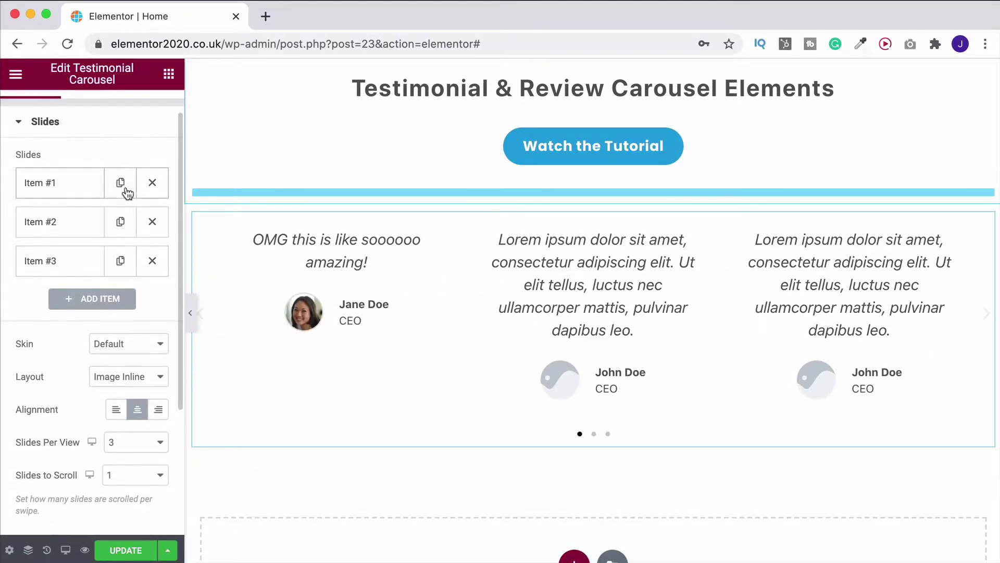
pyautogui.click(121, 190)
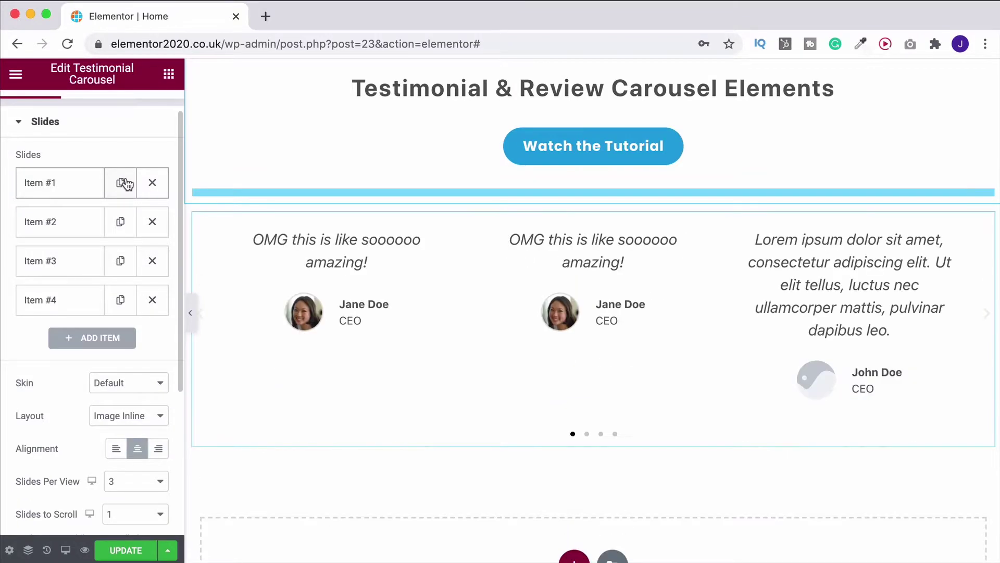
pyautogui.click(152, 261)
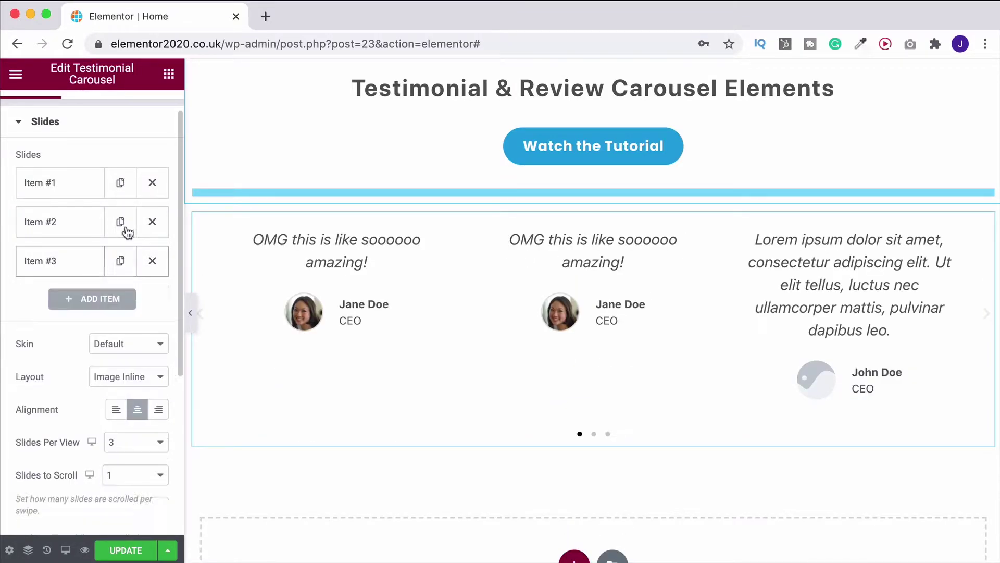
pyautogui.click(120, 221)
pyautogui.click(152, 300)
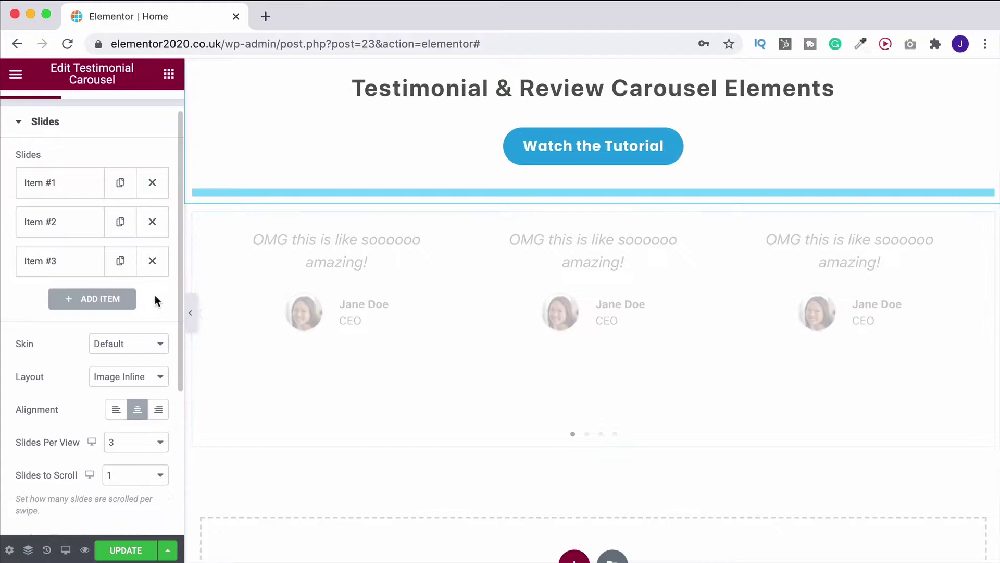
# - Try the Bubble skin, set Layout to Image Above, then revert Skin to Default
pyautogui.scroll(-3, 155, 295)
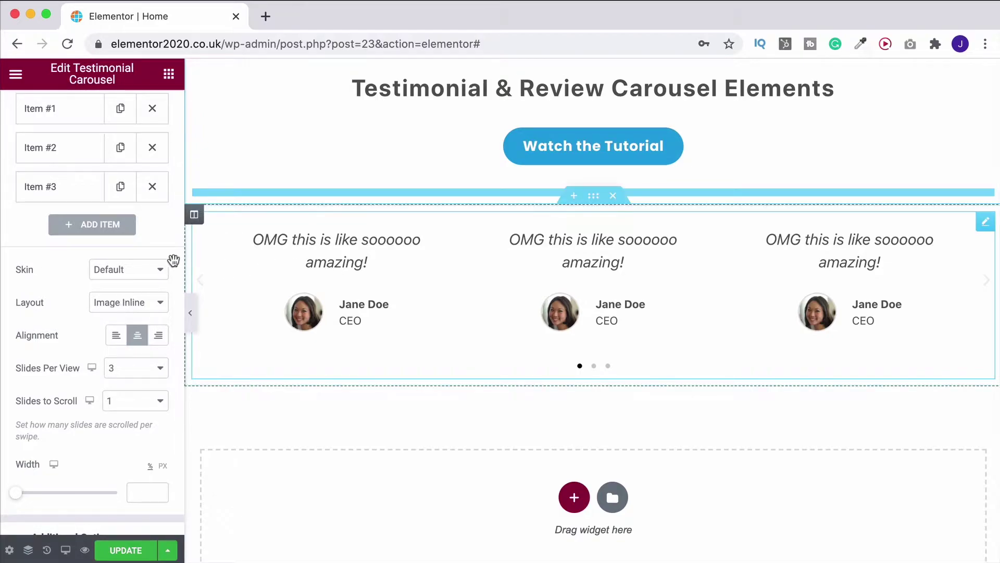
pyautogui.click(119, 275)
pyautogui.click(112, 281)
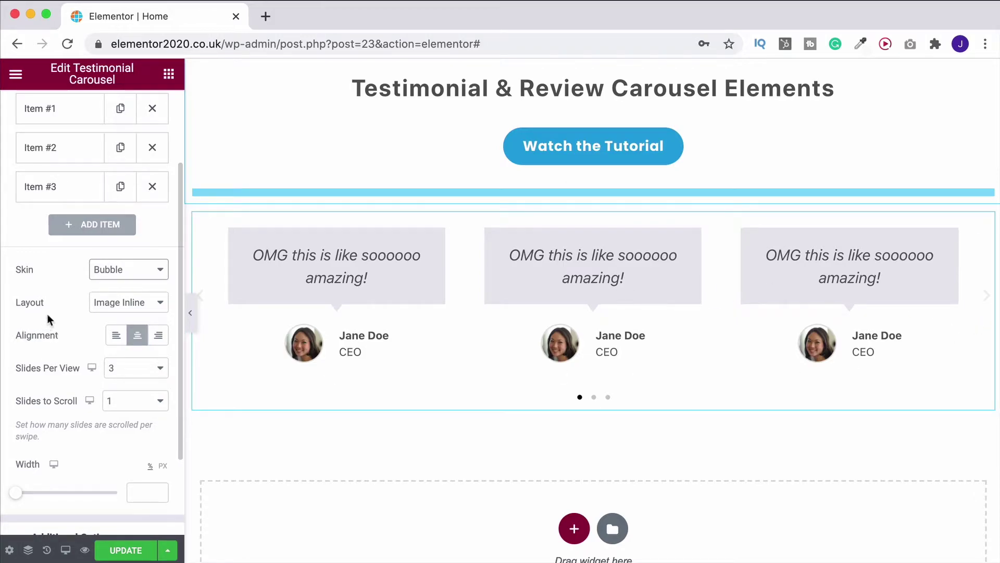
pyautogui.click(133, 304)
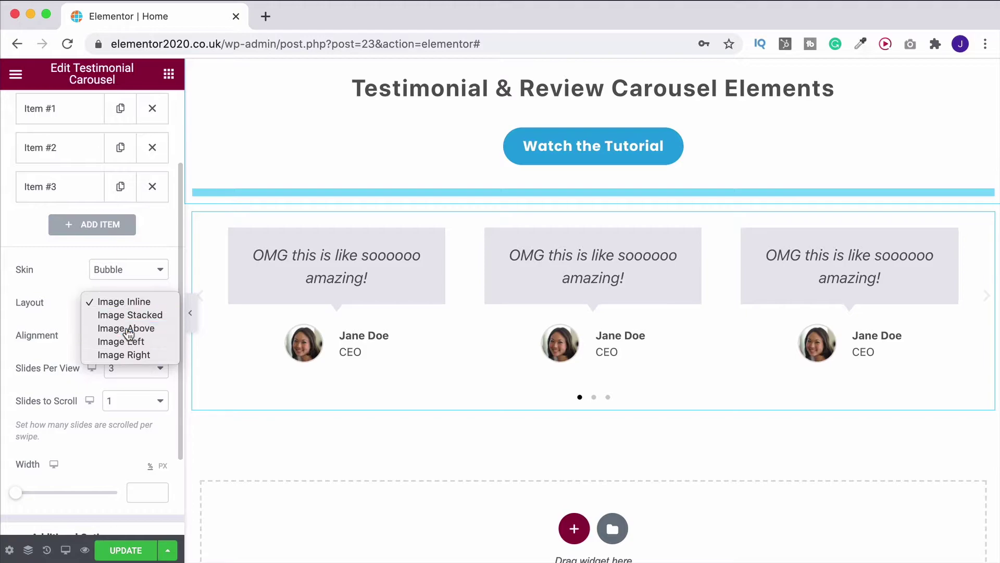
pyautogui.click(126, 328)
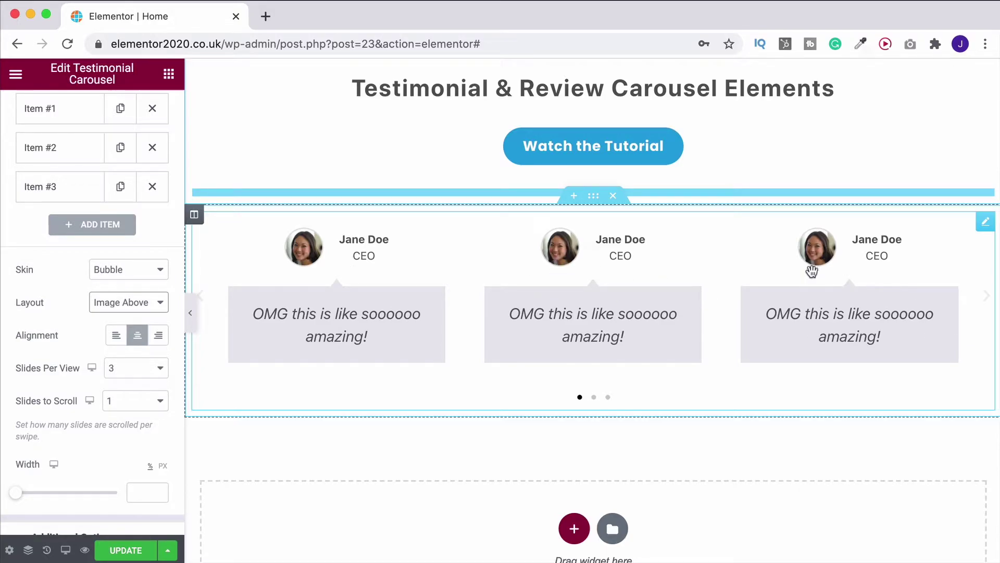
pyautogui.click(135, 270)
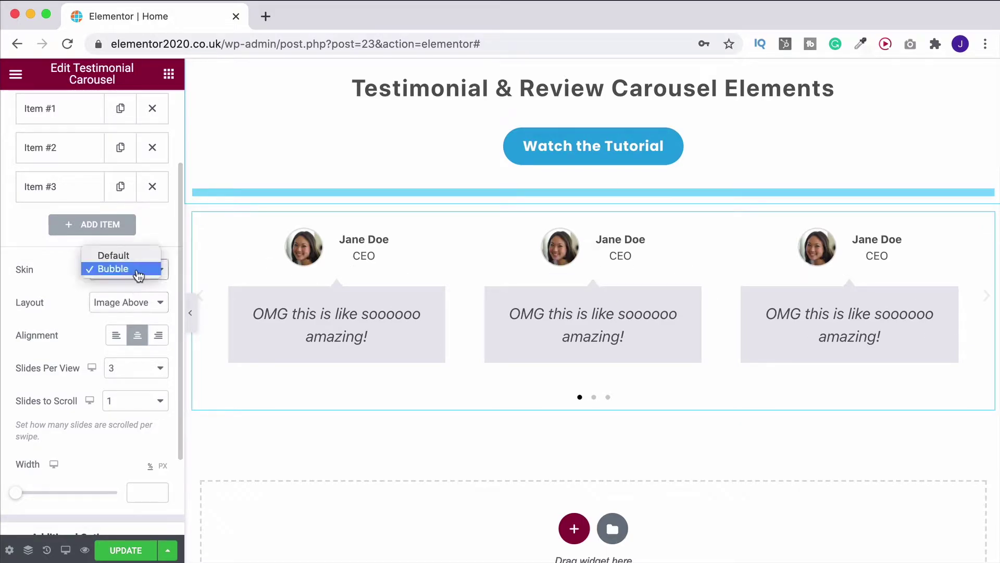
pyautogui.click(138, 259)
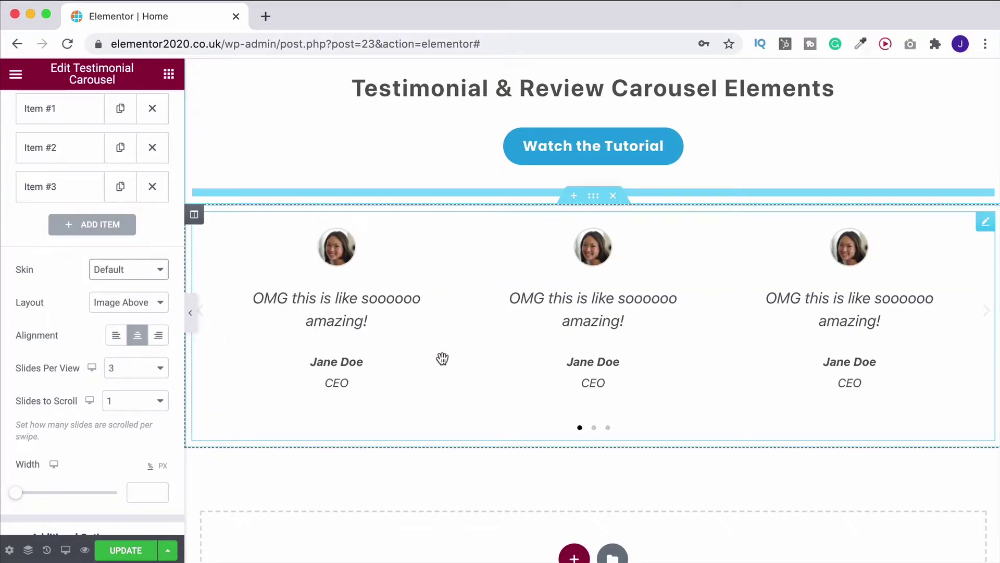
# - Try the Image Left layout, then settle back on Image Inline
pyautogui.click(133, 301)
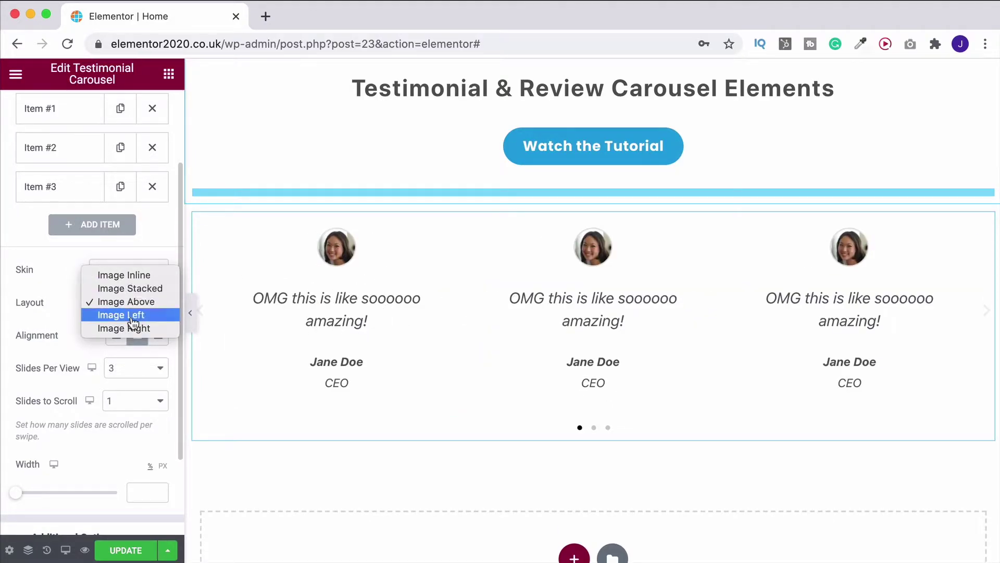
pyautogui.click(134, 316)
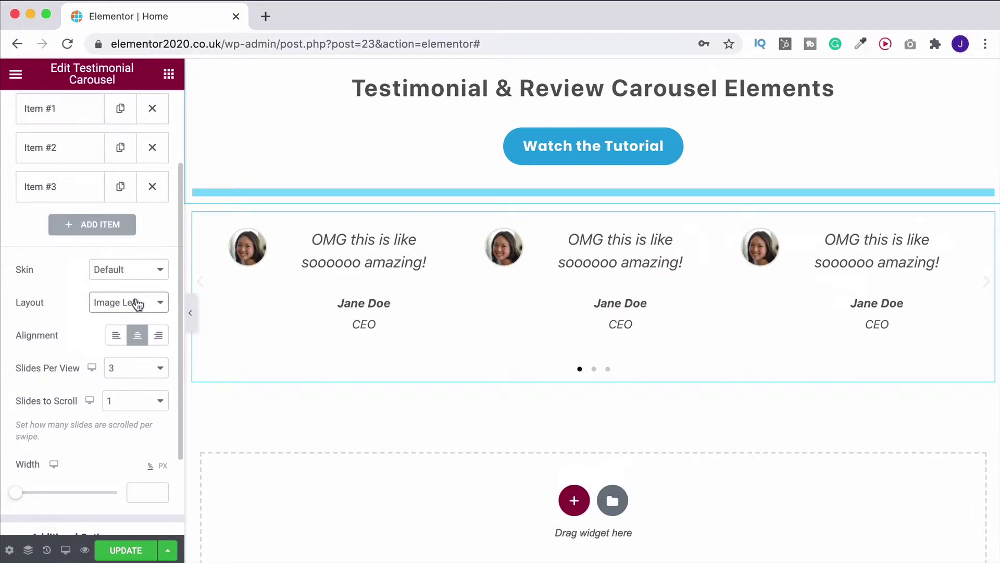
pyautogui.click(137, 303)
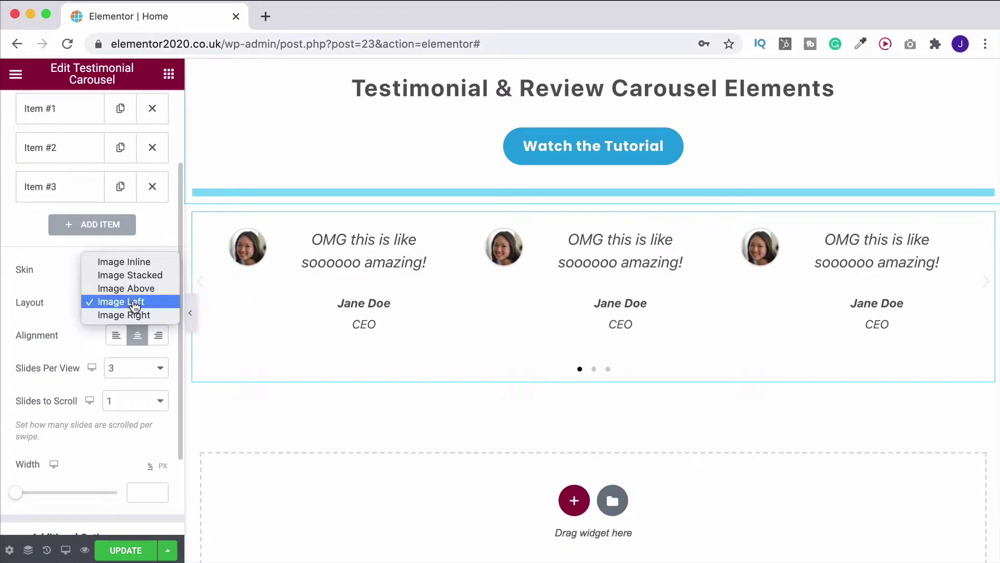
pyautogui.click(139, 262)
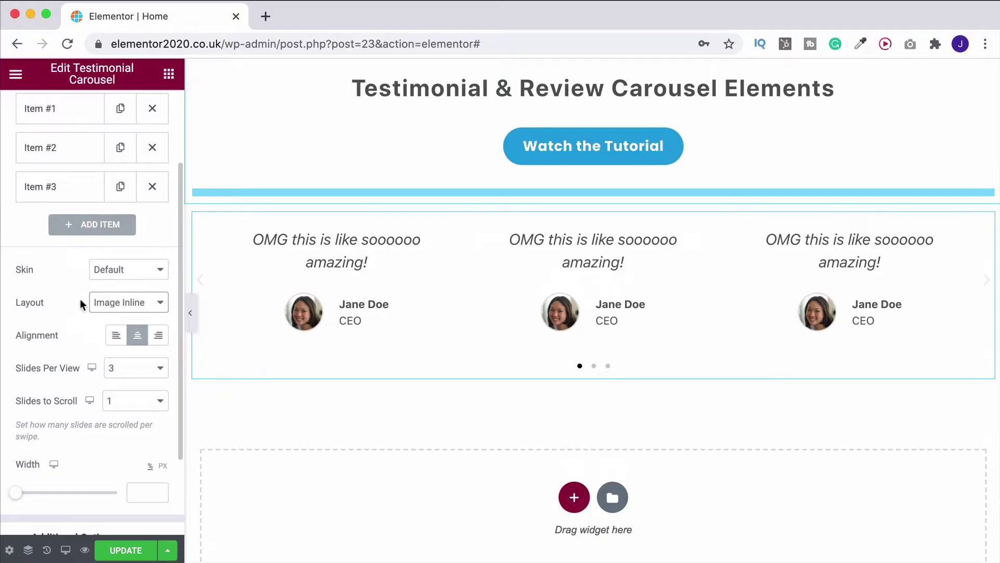
# - Keep the testimonial alignment centred and clear the custom Width value
pyautogui.click(115, 337)
pyautogui.click(137, 335)
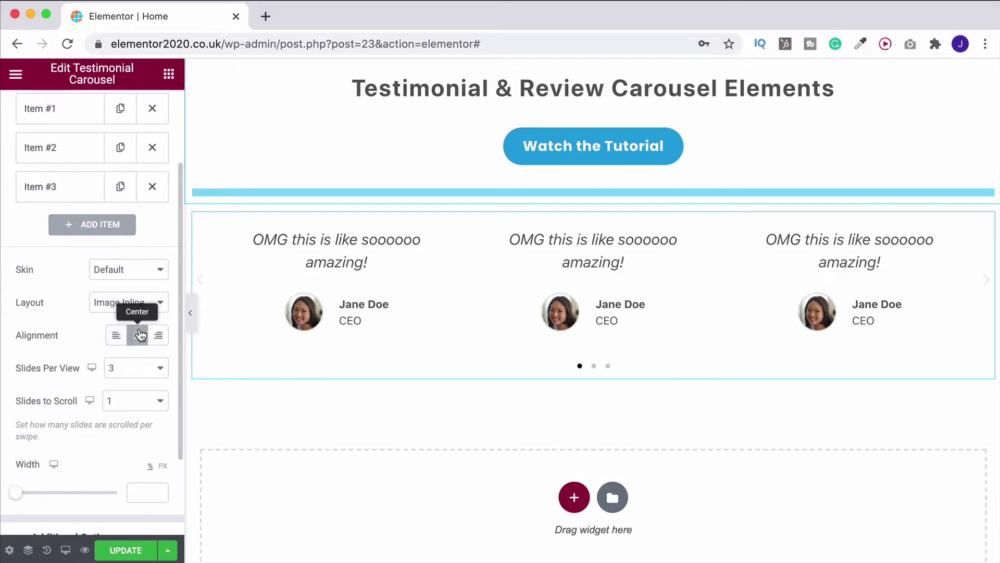
pyautogui.scroll(-3, 46, 378)
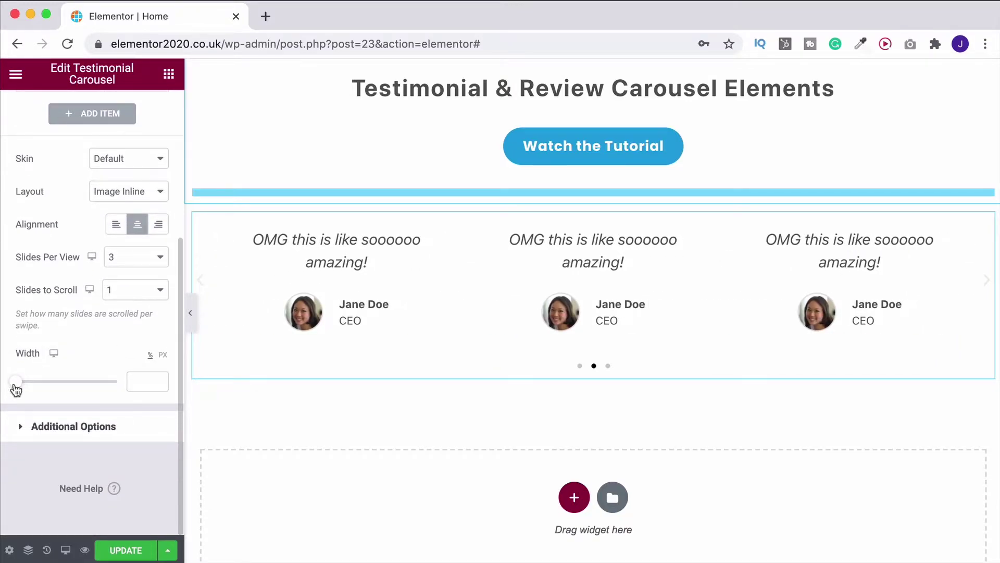
pyautogui.moveTo(15, 385); pyautogui.dragTo(76, 393)
pyautogui.click(136, 378)
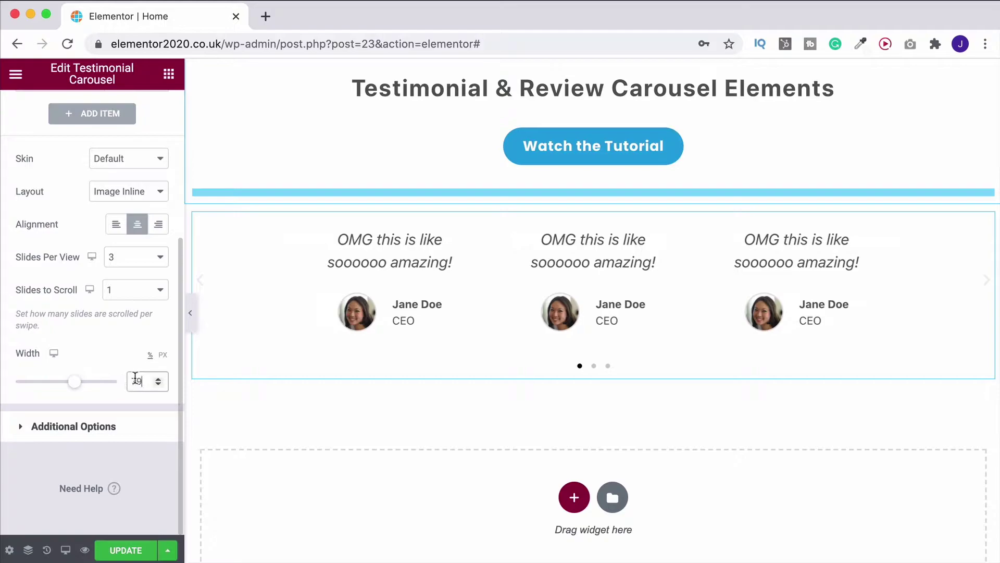
pyautogui.press('BackSpace')
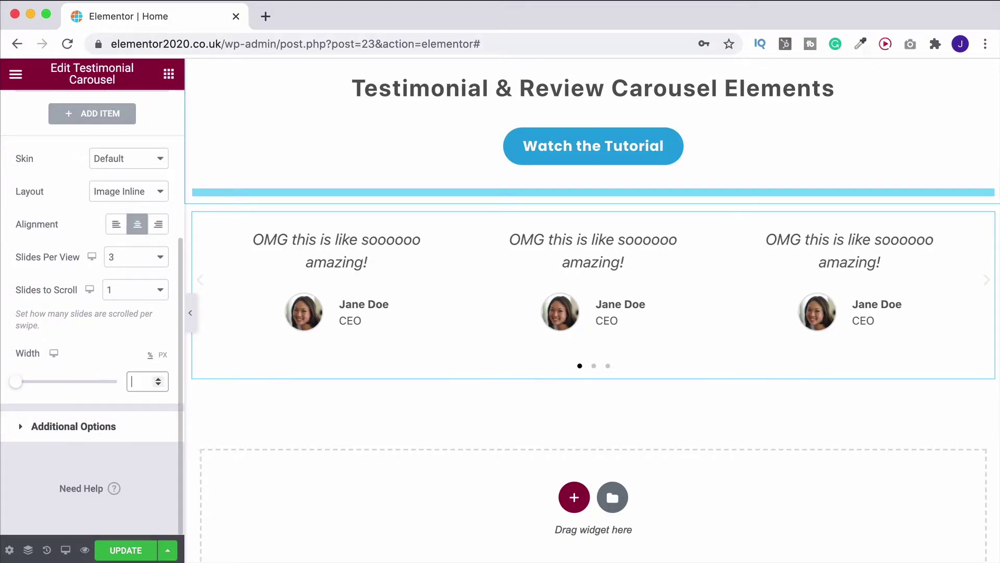
# - Keep Dots pagination, set transition duration to 1000, and Image Size to Medium 300 x 300
pyautogui.click(76, 424)
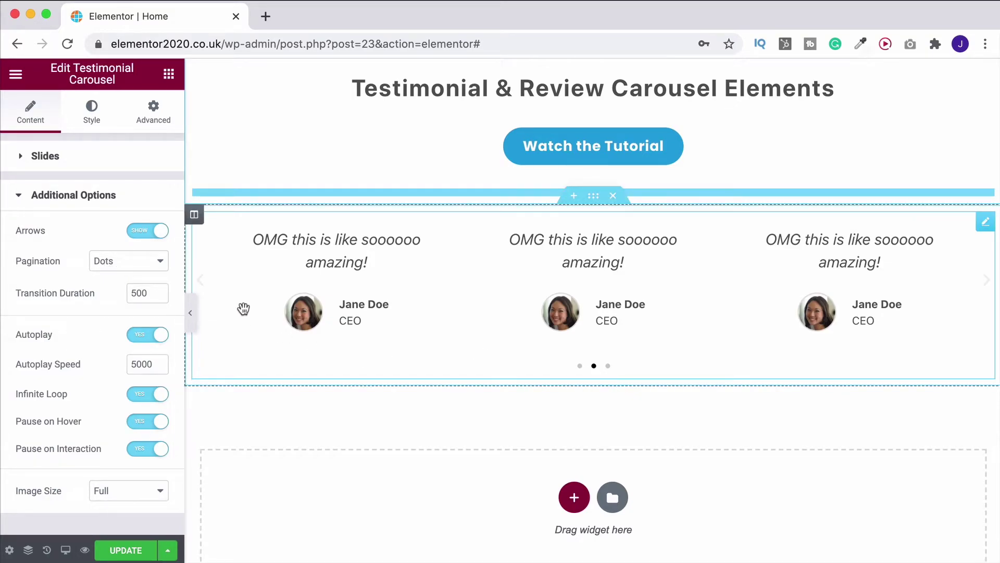
pyautogui.click(151, 264)
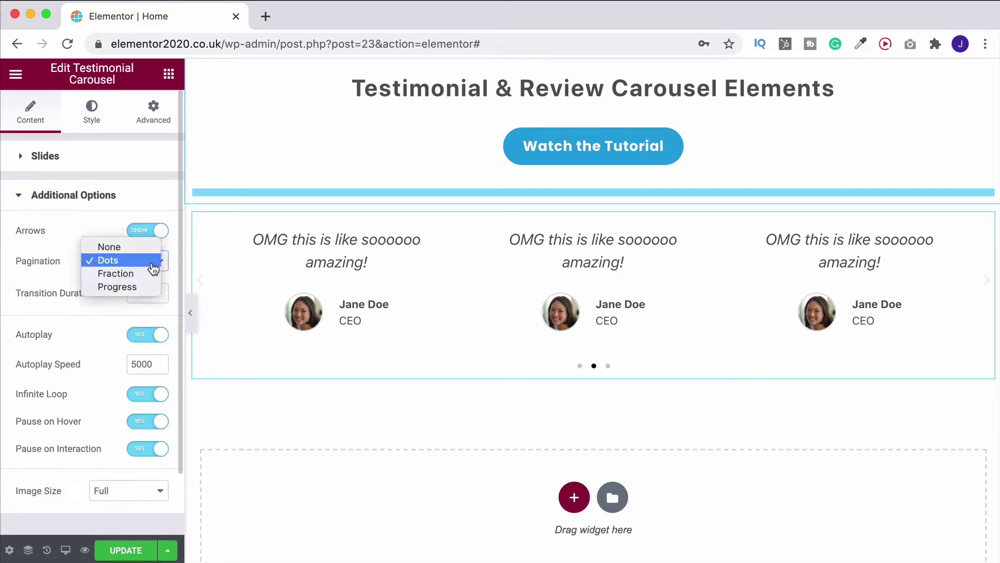
pyautogui.click(112, 260)
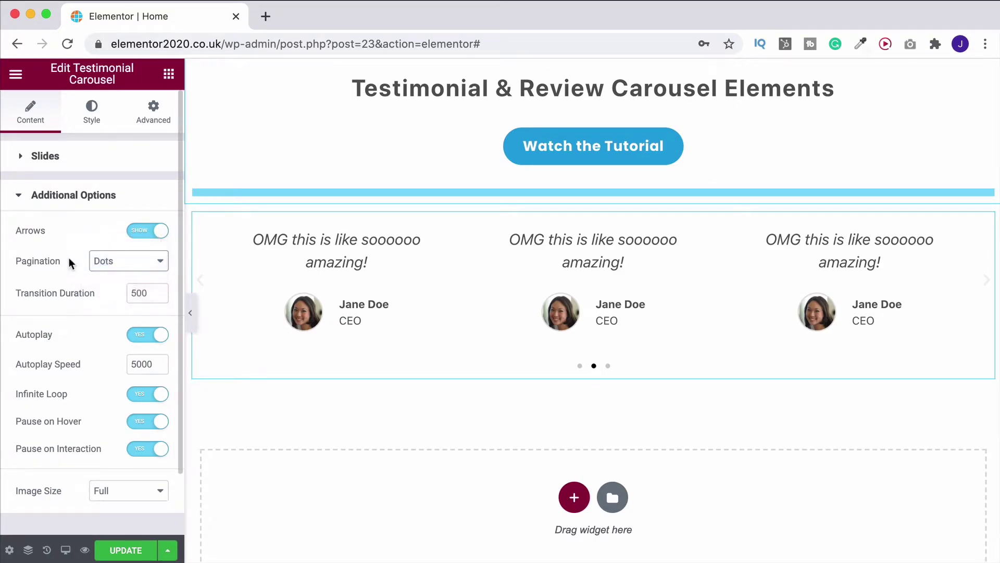
pyautogui.click(147, 293)
pyautogui.write('1000')
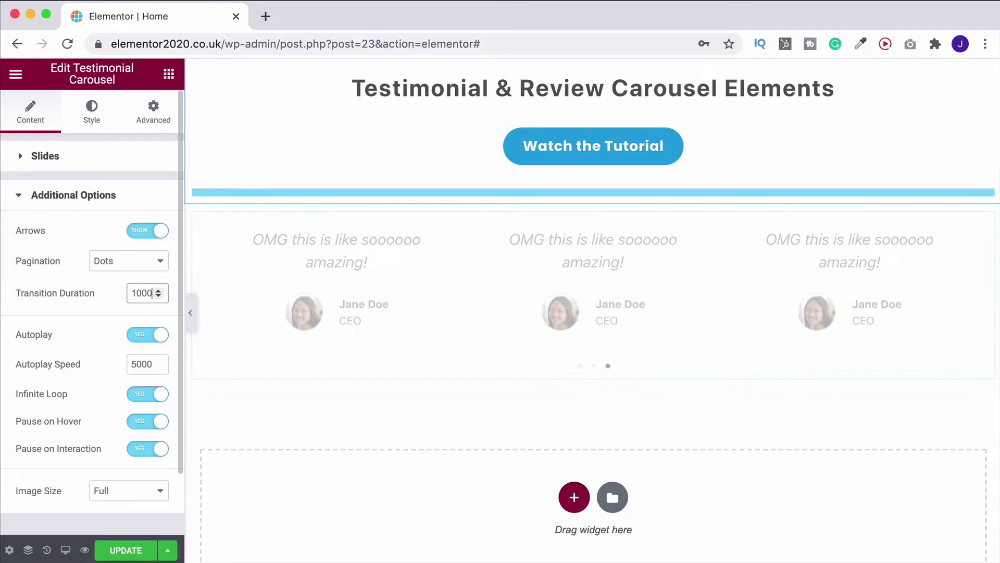
pyautogui.click(64, 335)
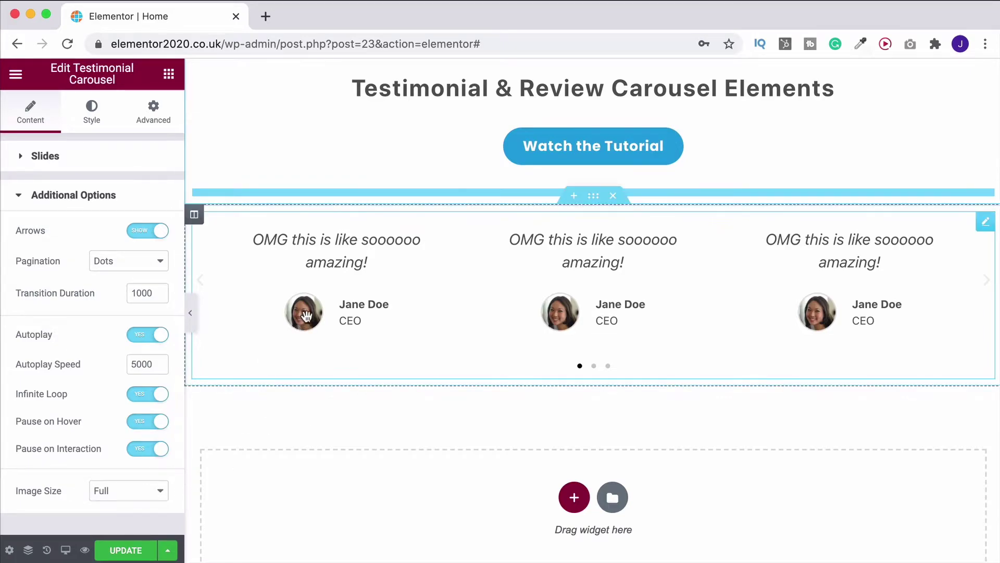
pyautogui.click(139, 497)
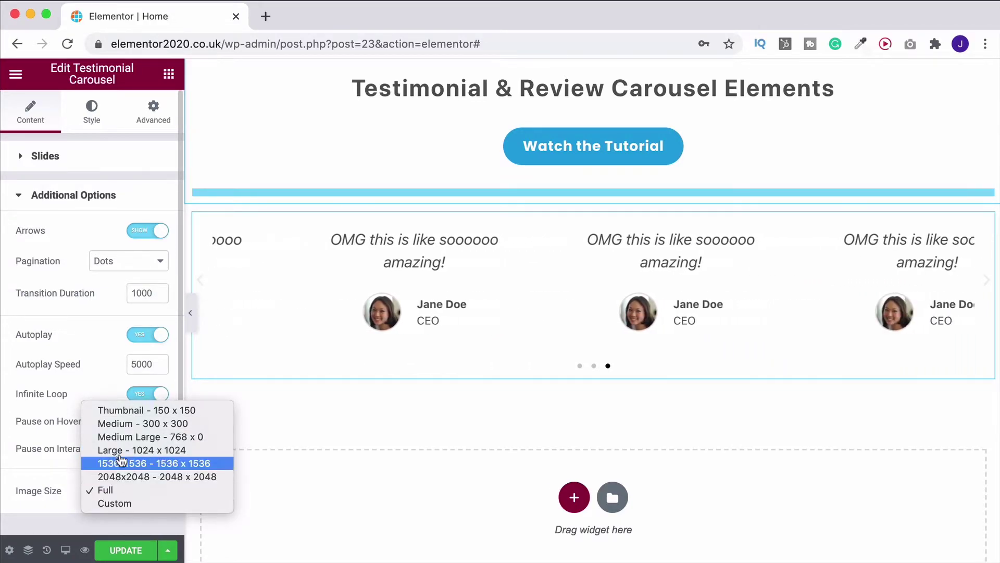
pyautogui.click(107, 423)
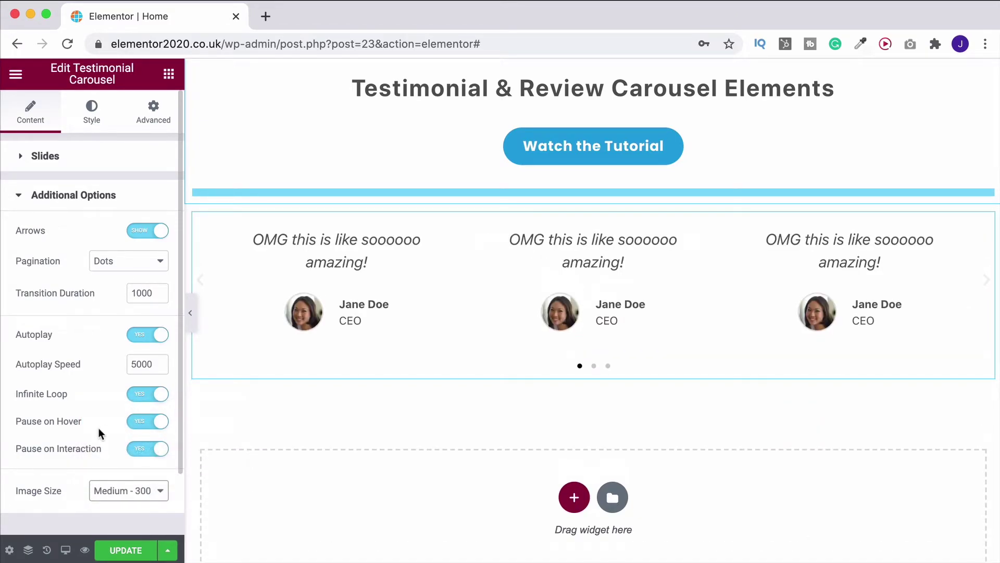
# - Enlarge the testimonial photos, then expand the carousel's additional content options
pyautogui.click(98, 119)
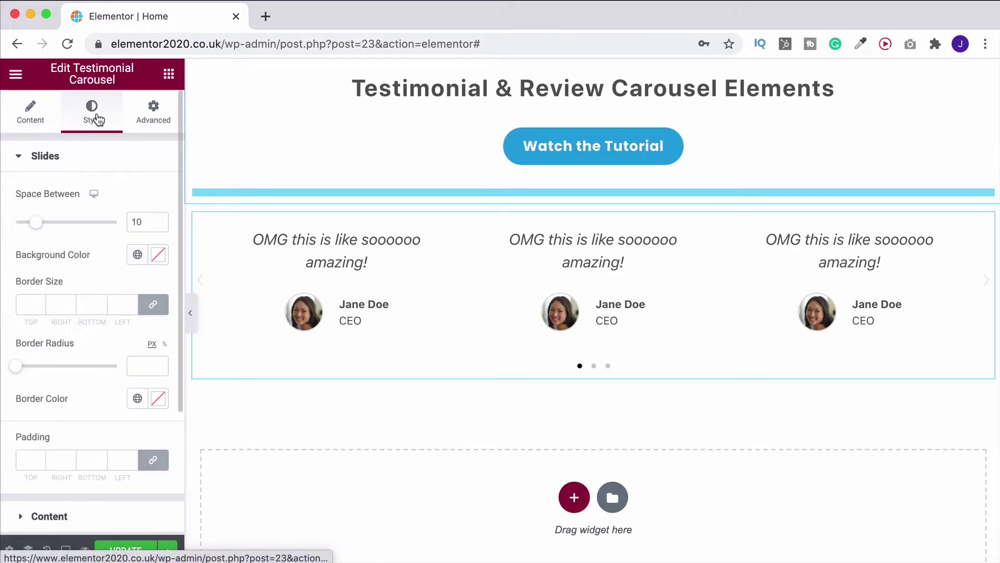
pyautogui.scroll(-5, 88, 238)
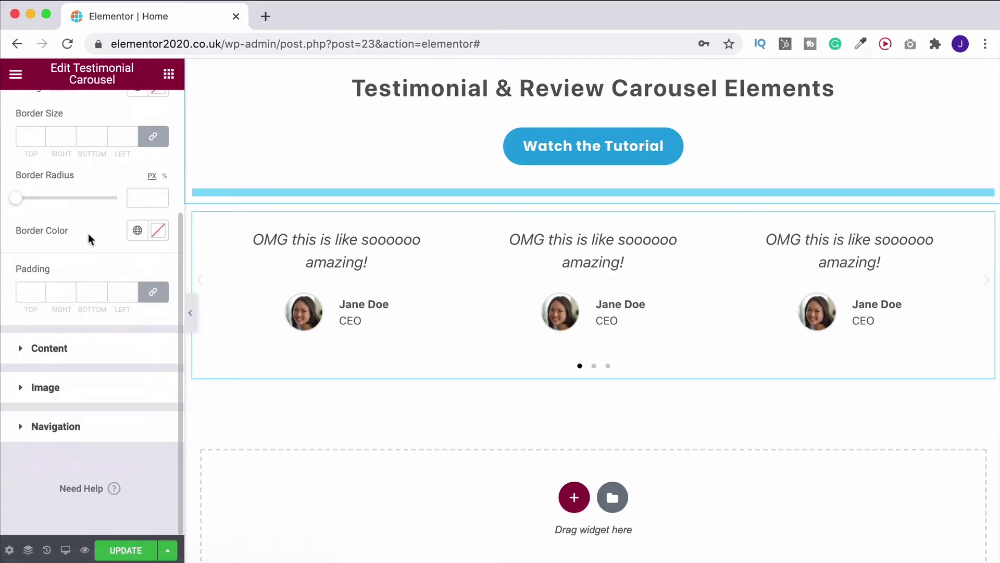
pyautogui.click(47, 386)
pyautogui.moveTo(15, 300); pyautogui.dragTo(131, 297)
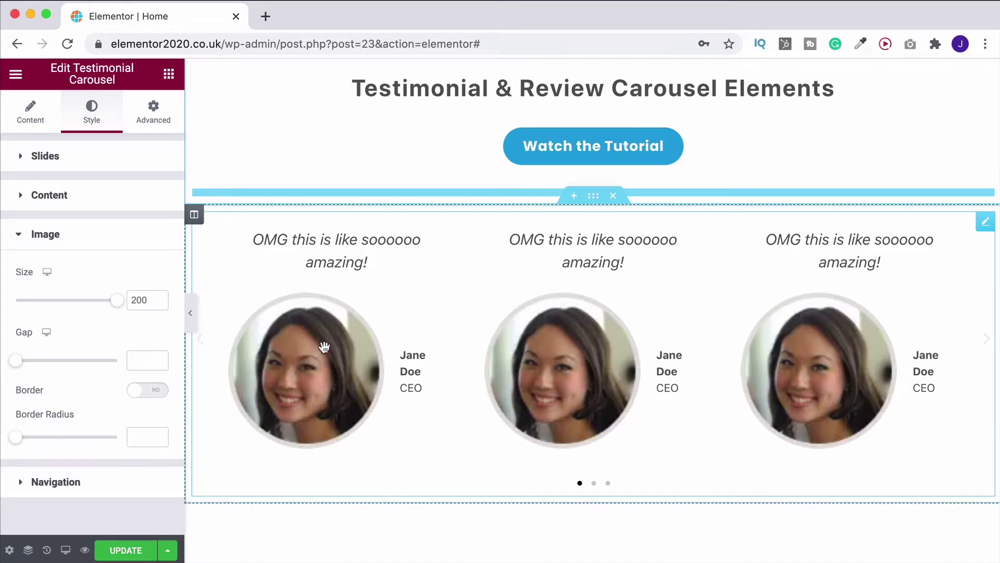
pyautogui.click(33, 116)
pyautogui.scroll(-5, 107, 357)
pyautogui.click(85, 430)
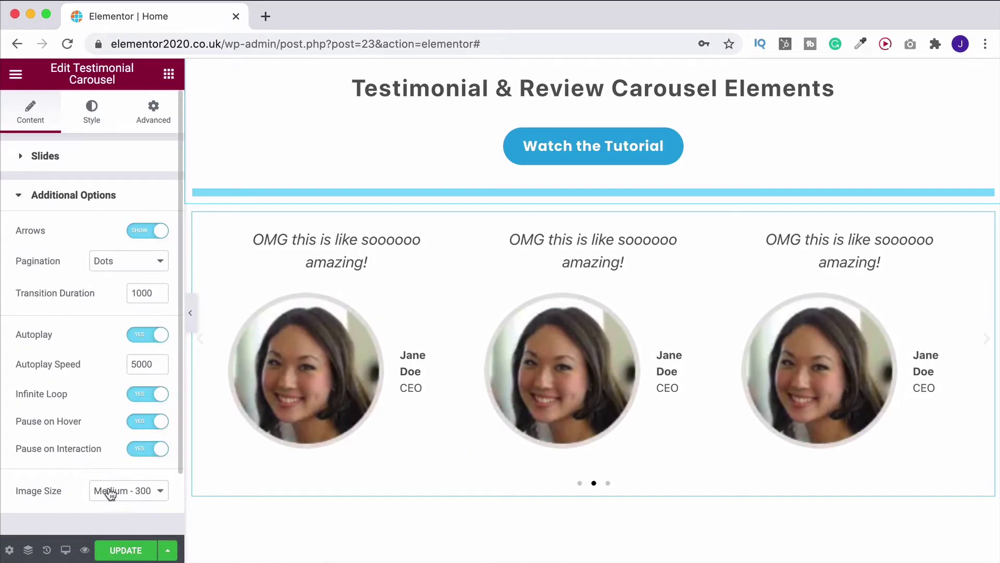
# - Set the carousel image size to 63 and the photo-to-name gap to 34
pyautogui.click(92, 120)
pyautogui.scroll(-4, 79, 365)
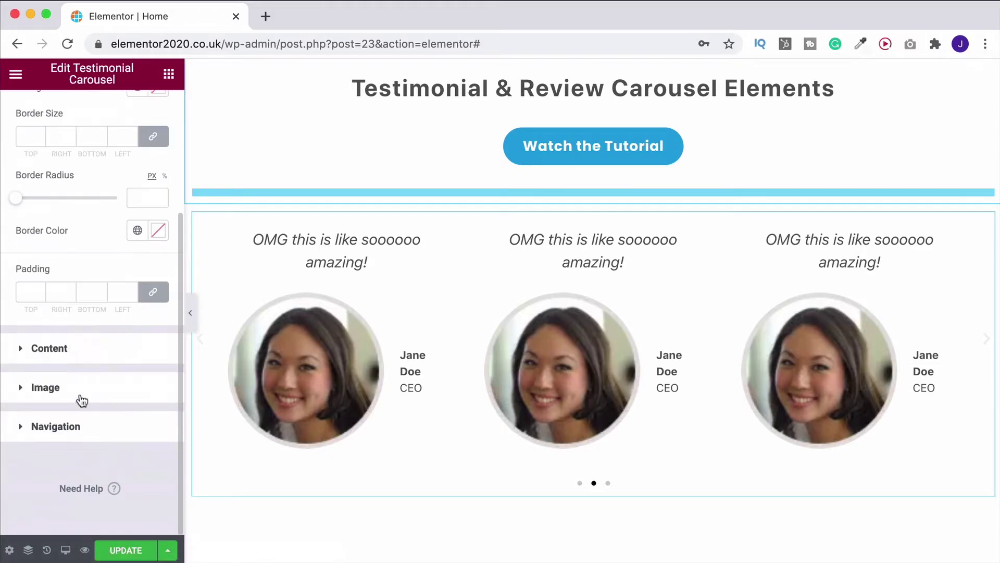
pyautogui.click(82, 399)
pyautogui.moveTo(116, 302); pyautogui.dragTo(46, 311)
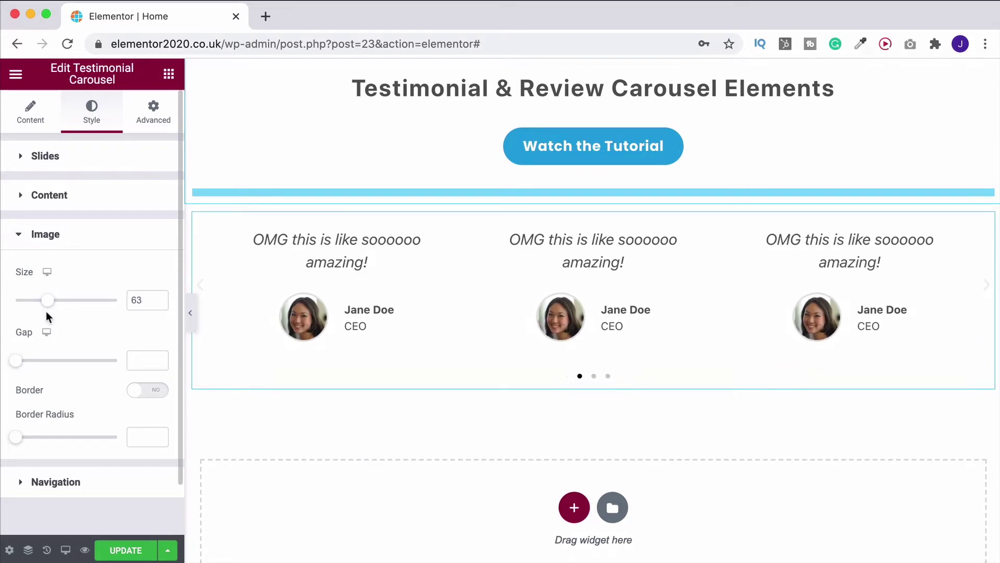
pyautogui.moveTo(22, 360); pyautogui.dragTo(50, 361)
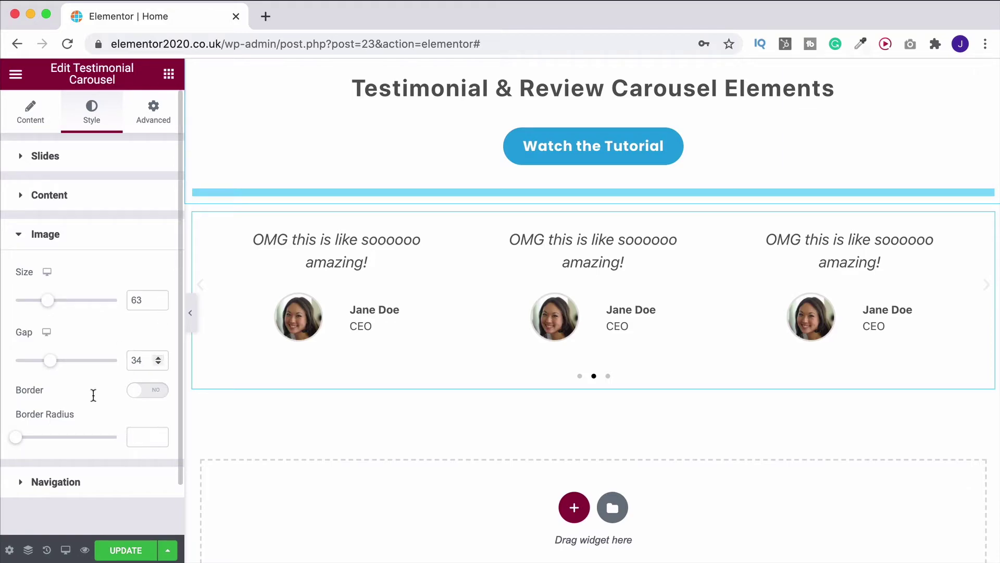
# - Set 14 spacing between slides and fill them with the Cranberry global colour
pyautogui.click(74, 197)
pyautogui.click(86, 159)
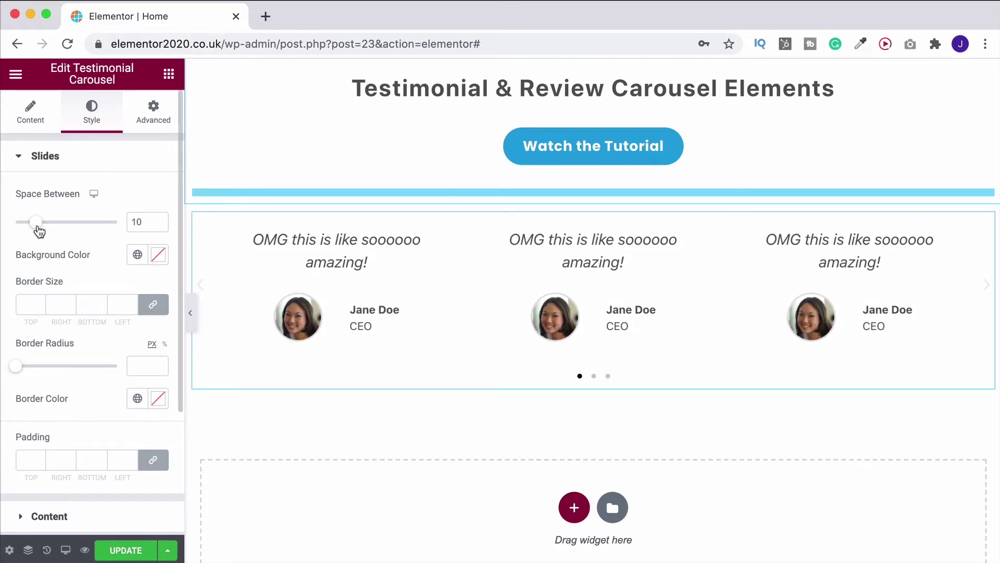
pyautogui.moveTo(39, 231)
pyautogui.mouseDown()
pyautogui.moveTo(78, 230)
pyautogui.moveTo(17, 232)
pyautogui.moveTo(81, 233)
pyautogui.moveTo(28, 236)
pyautogui.moveTo(44, 230)
pyautogui.mouseUp()
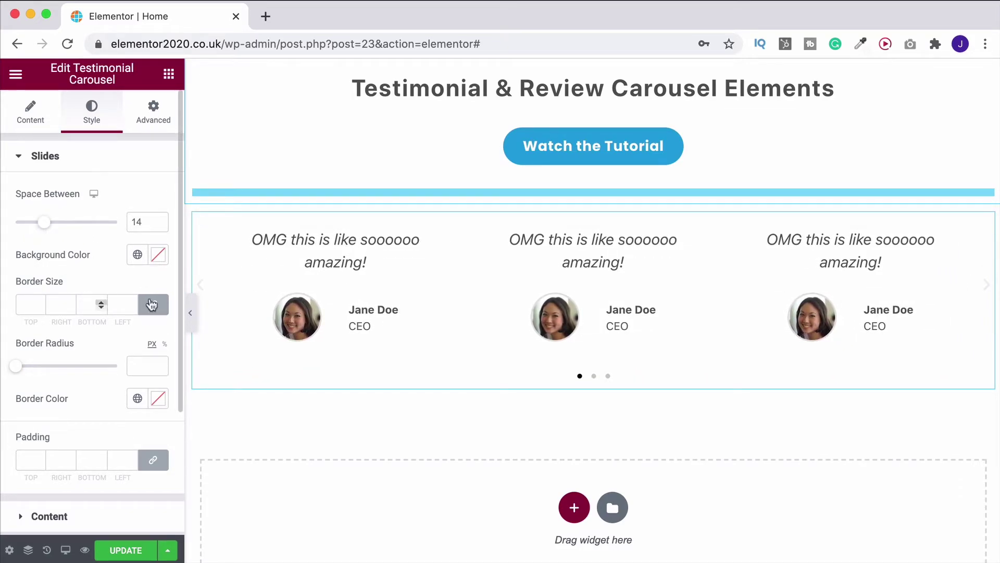
pyautogui.click(138, 254)
pyautogui.click(29, 335)
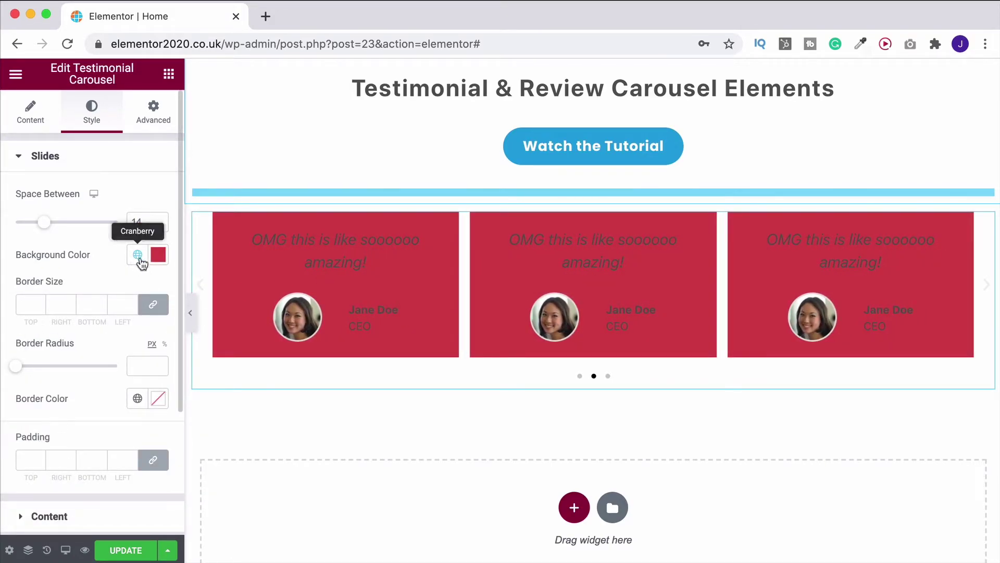
# - Give the slides a 7 px border with 22 radius in the Primary blue colour
pyautogui.click(39, 301)
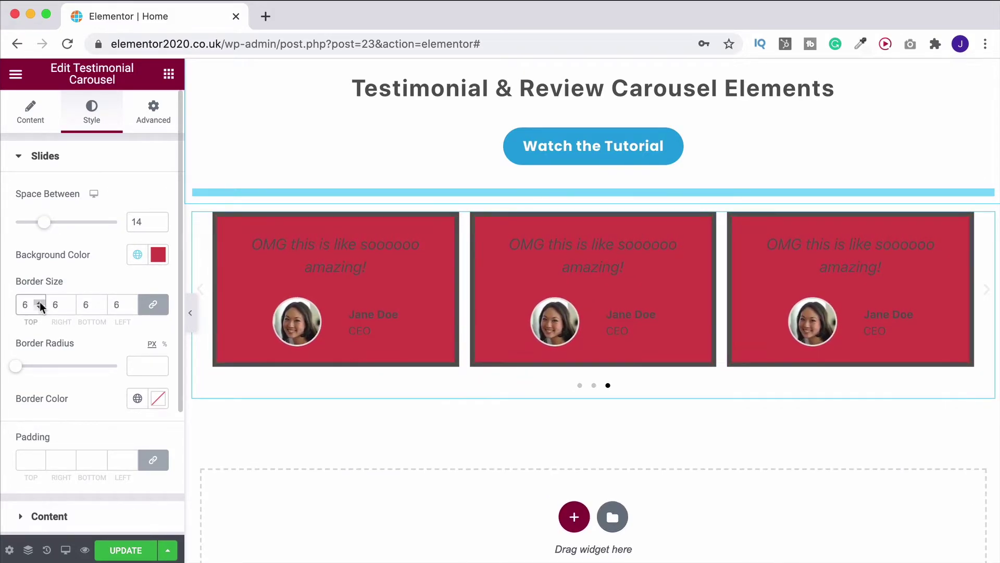
pyautogui.click(39, 302)
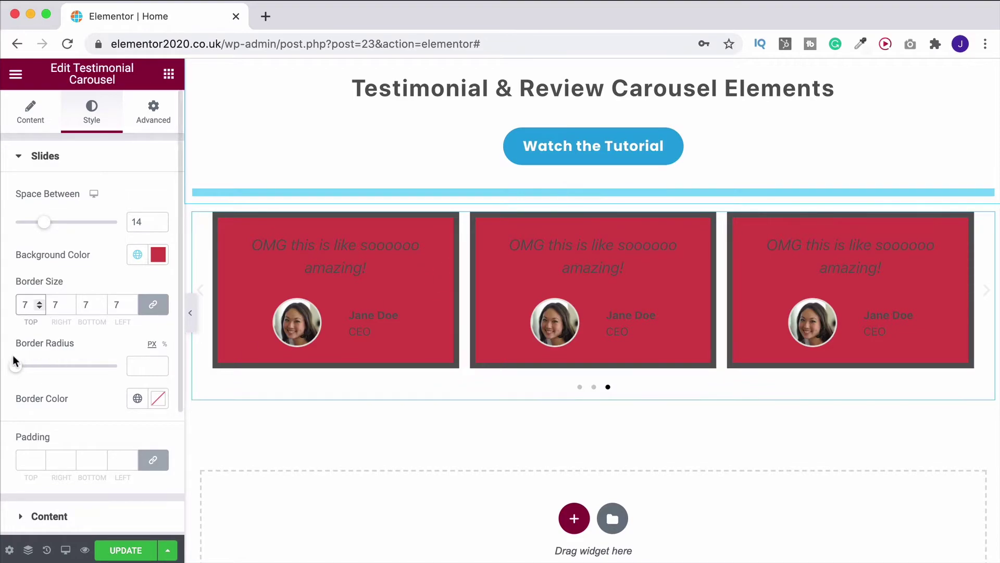
pyautogui.moveTo(14, 361); pyautogui.dragTo(38, 367)
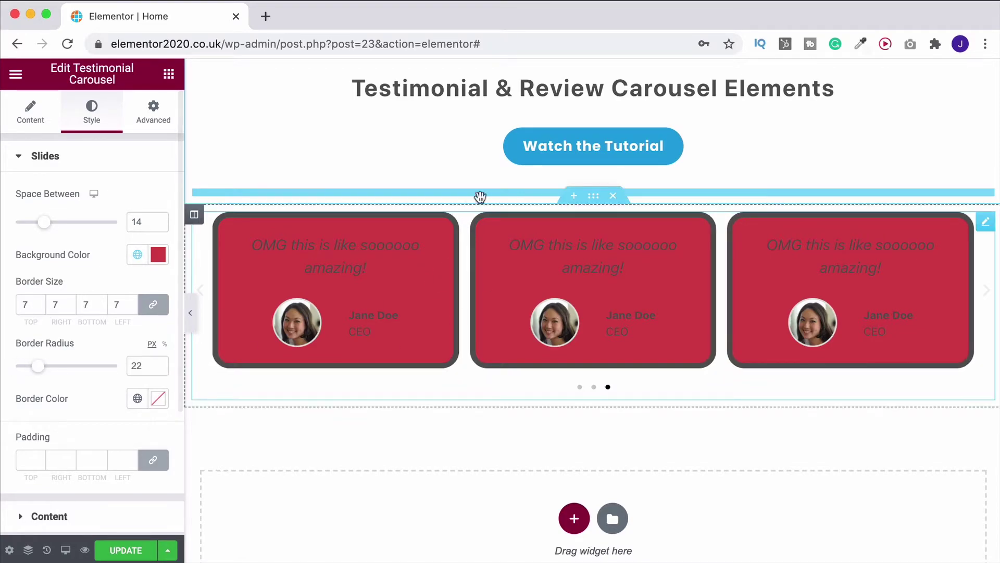
pyautogui.scroll(-1, 105, 338)
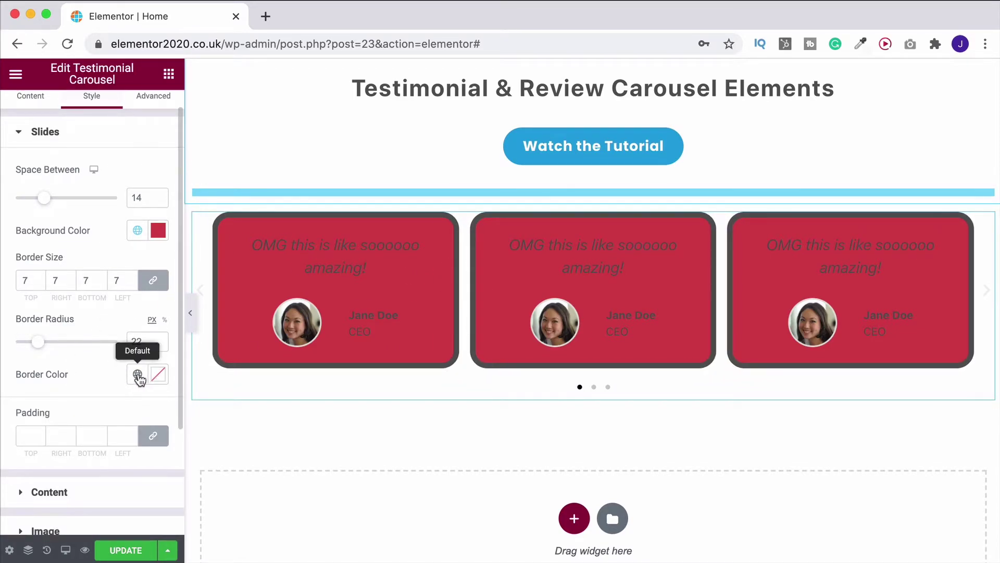
pyautogui.click(137, 375)
pyautogui.click(43, 196)
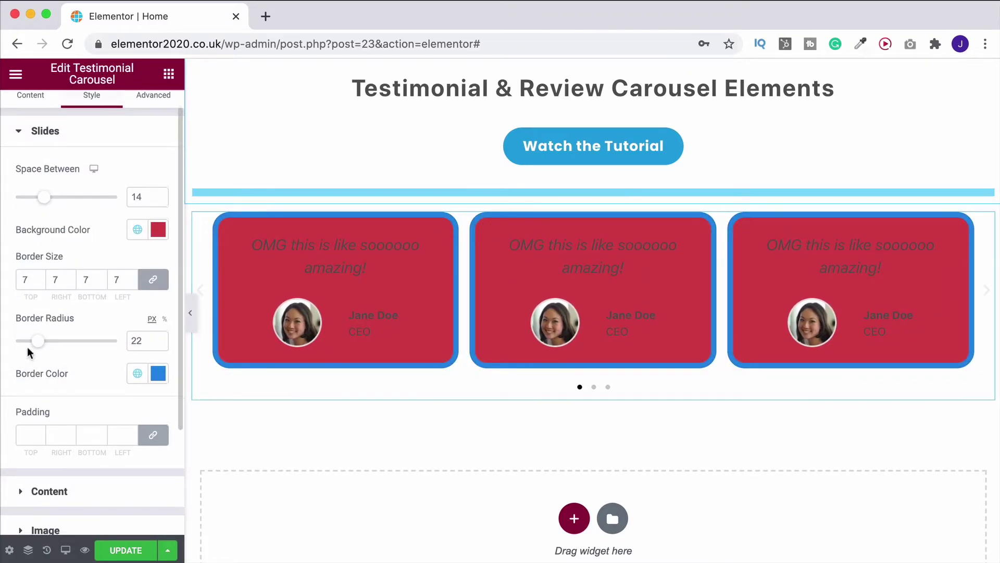
# - Set slide padding to 30 on all sides and clear the slide background colour
pyautogui.scroll(-1, 32, 365)
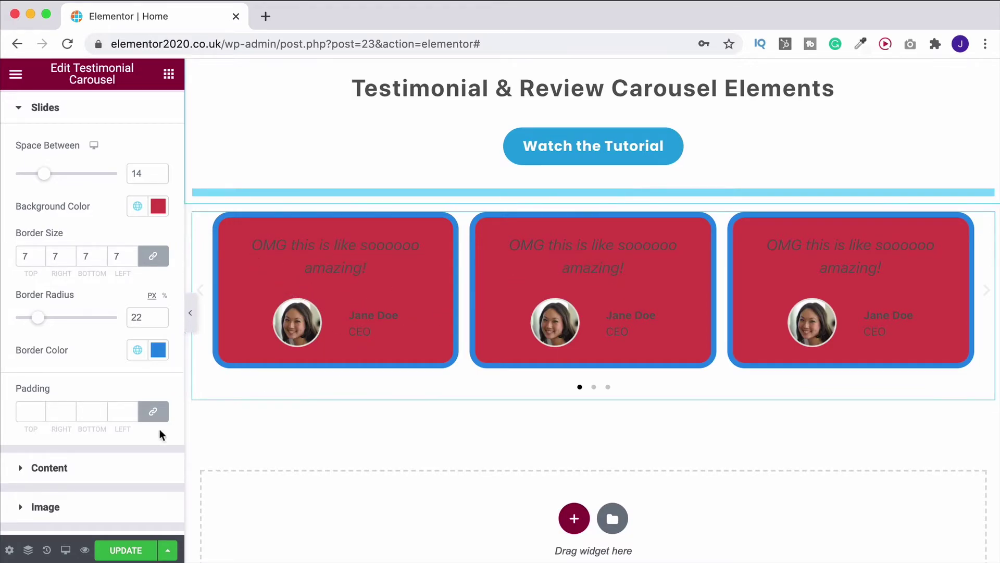
pyautogui.click(152, 411)
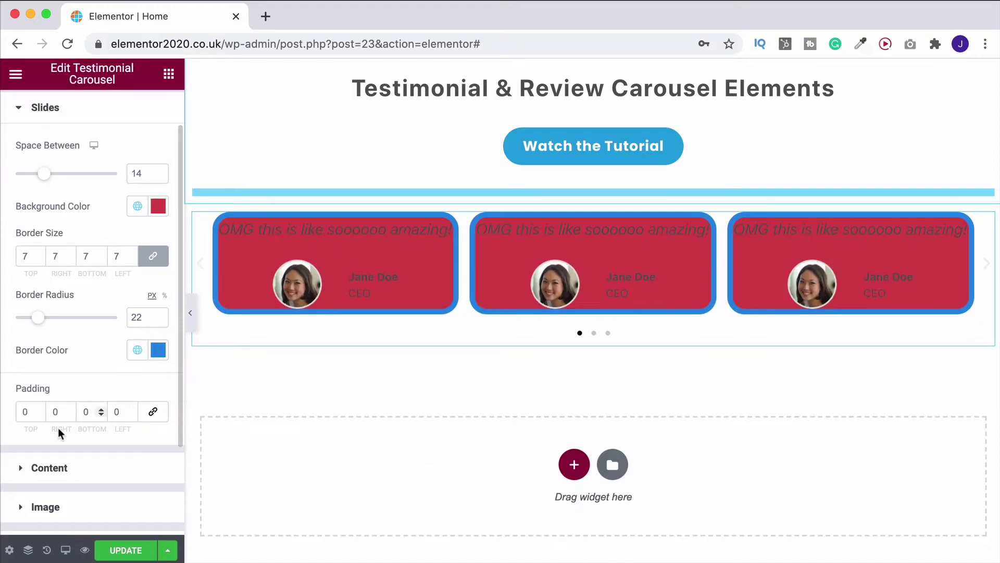
pyautogui.doubleClick(68, 414)
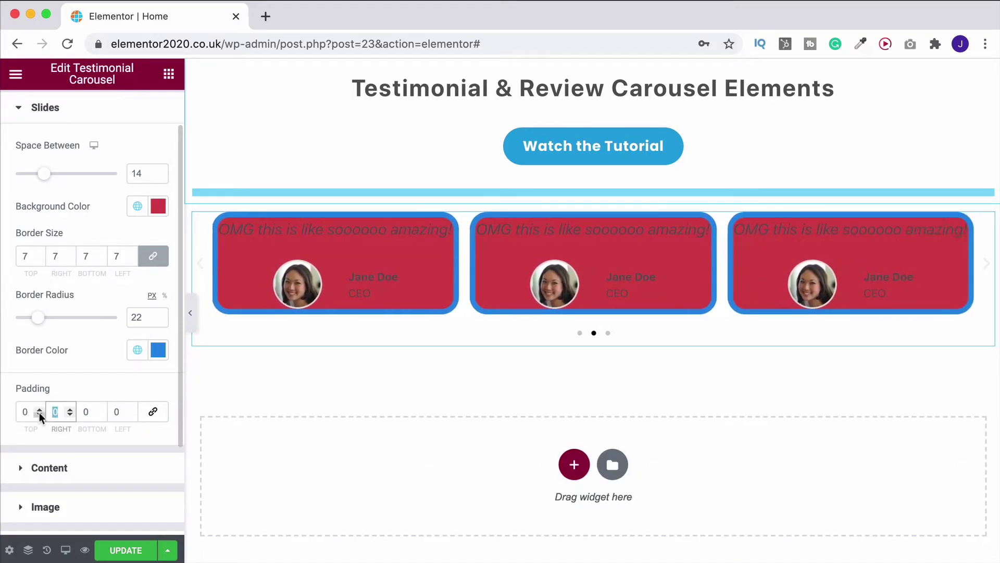
pyautogui.write('20')
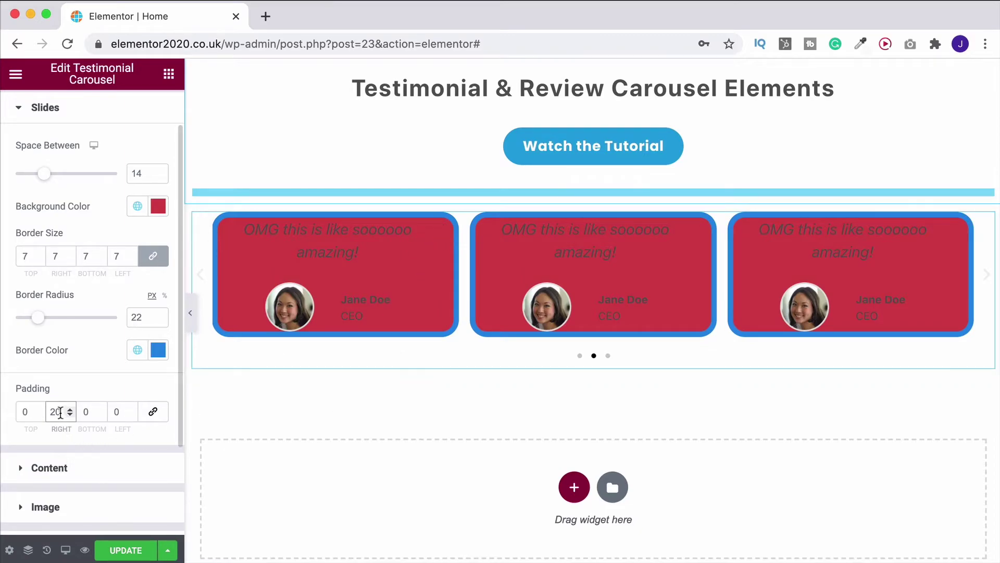
pyautogui.click(152, 412)
pyautogui.write('30')
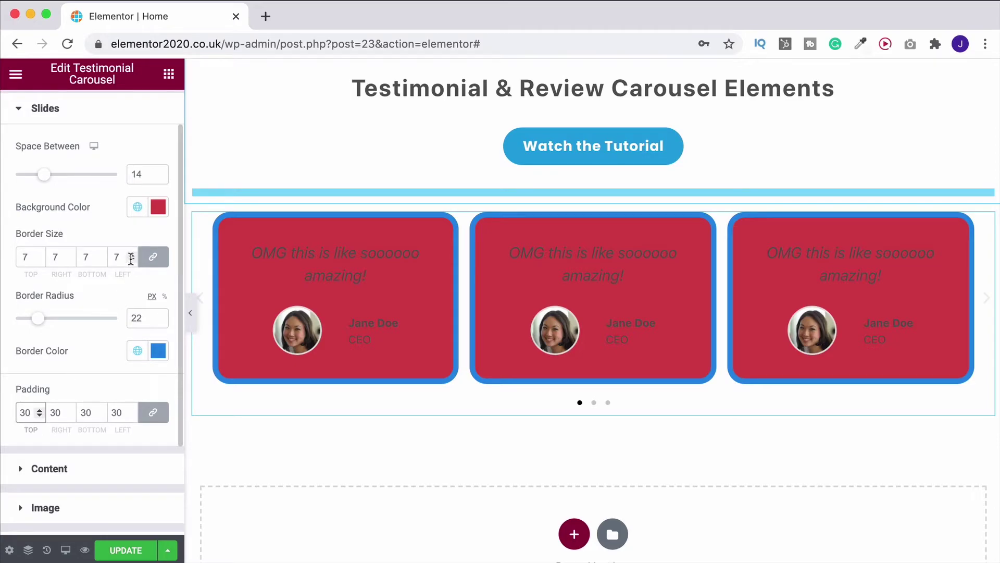
pyautogui.click(158, 206)
pyautogui.click(212, 237)
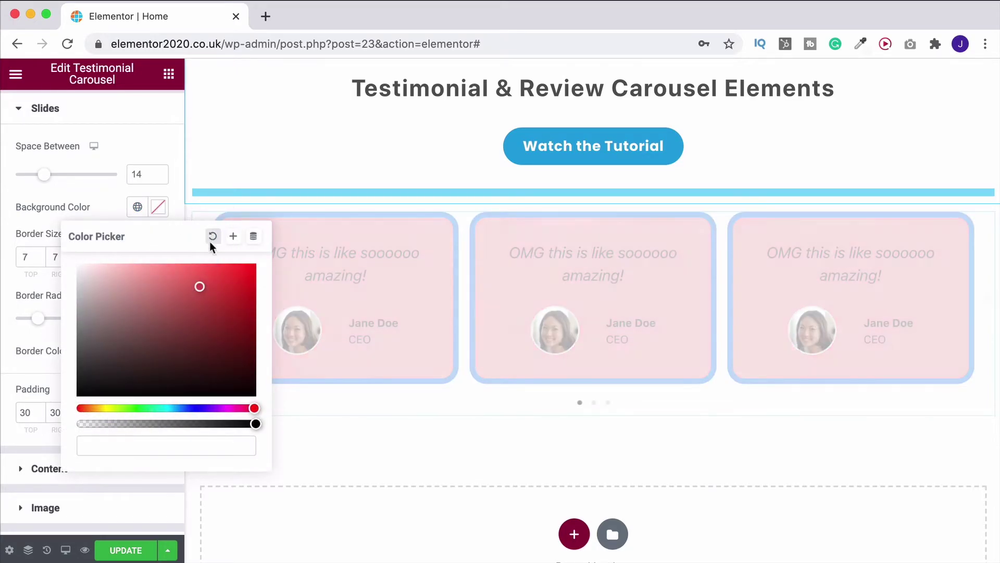
pyautogui.click(43, 196)
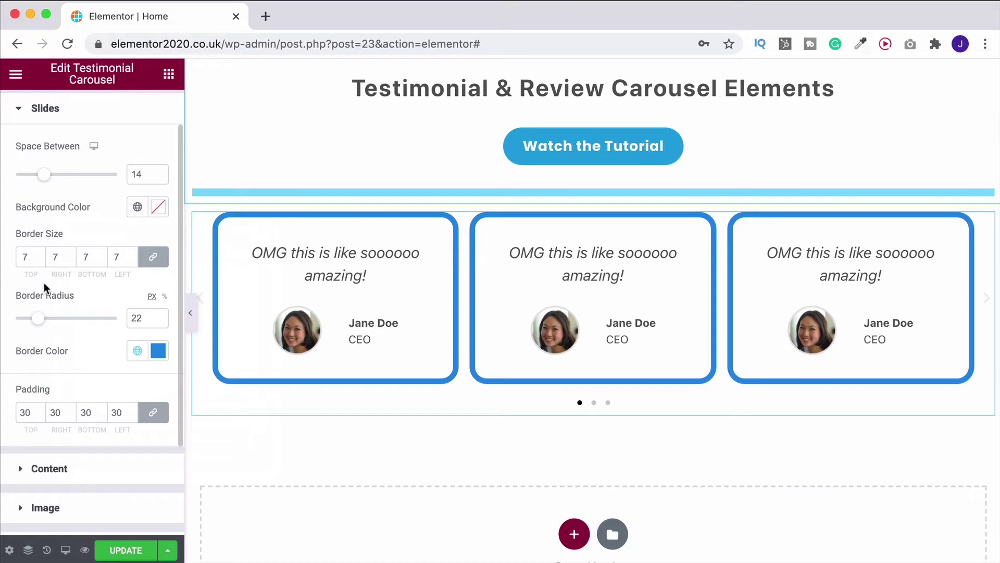
pyautogui.scroll(-3, 50, 302)
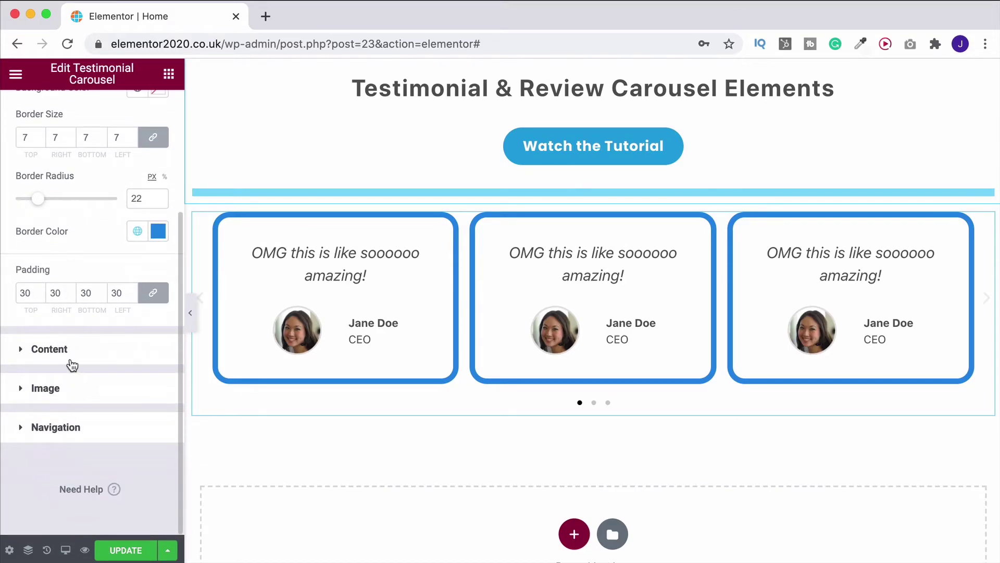
pyautogui.click(41, 351)
pyautogui.scroll(-3, 51, 360)
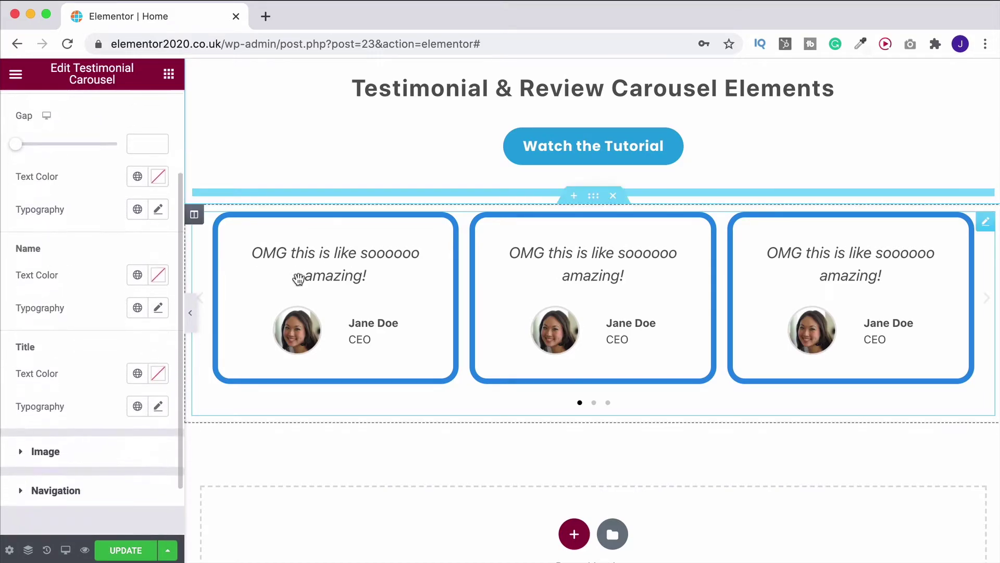
pyautogui.scroll(3, 14, 314)
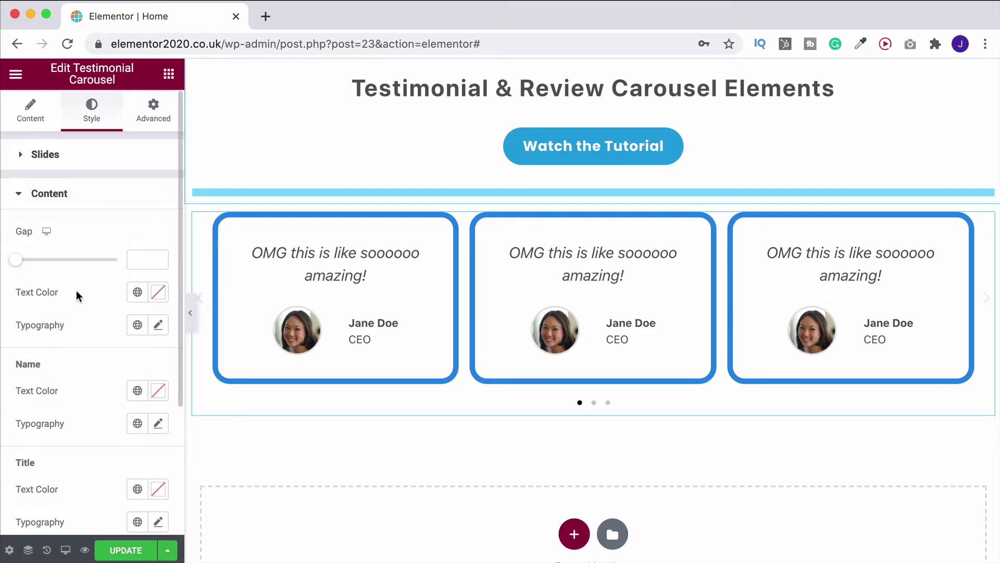
pyautogui.click(137, 292)
pyautogui.click(51, 371)
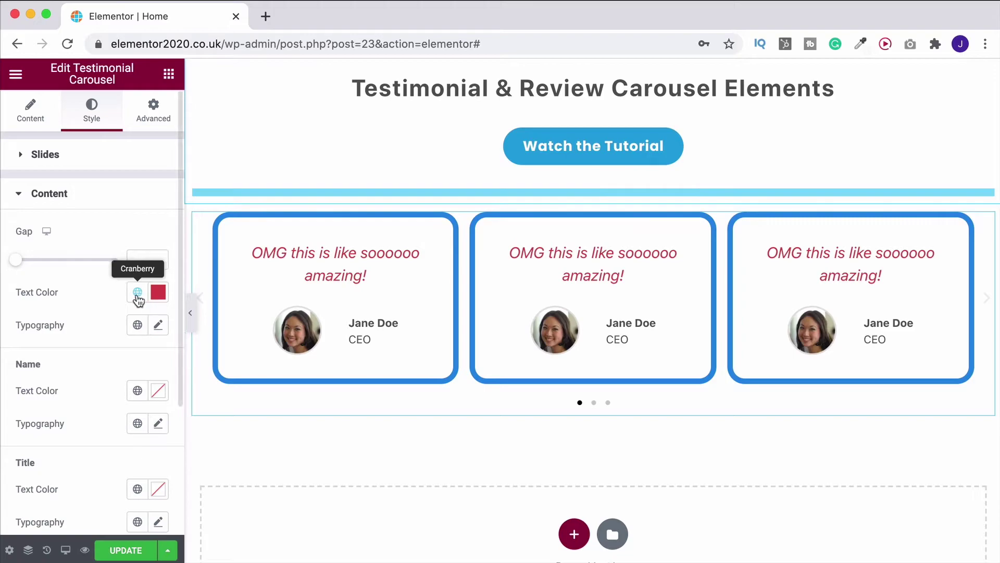
pyautogui.click(158, 294)
pyautogui.click(213, 322)
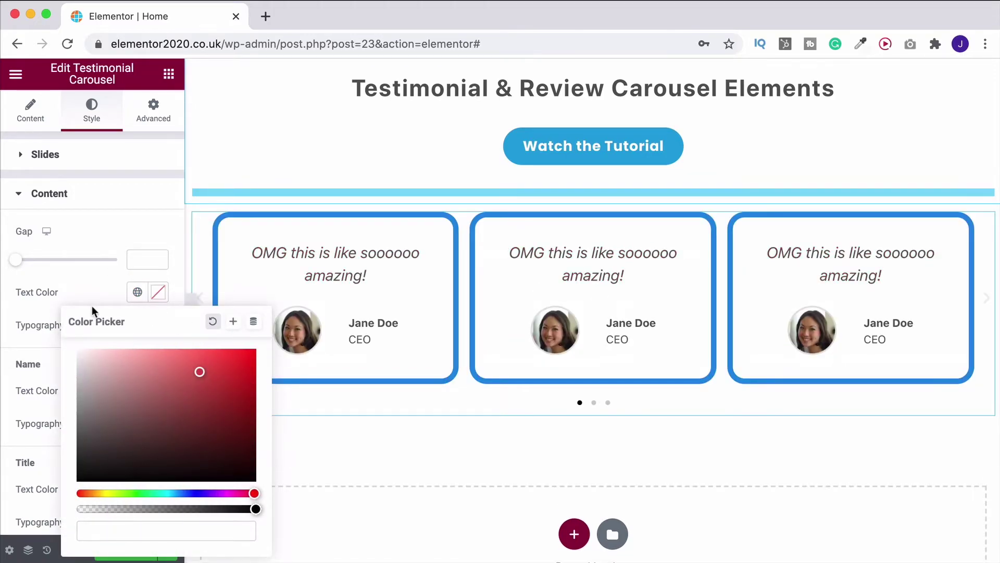
pyautogui.click(97, 282)
pyautogui.click(158, 325)
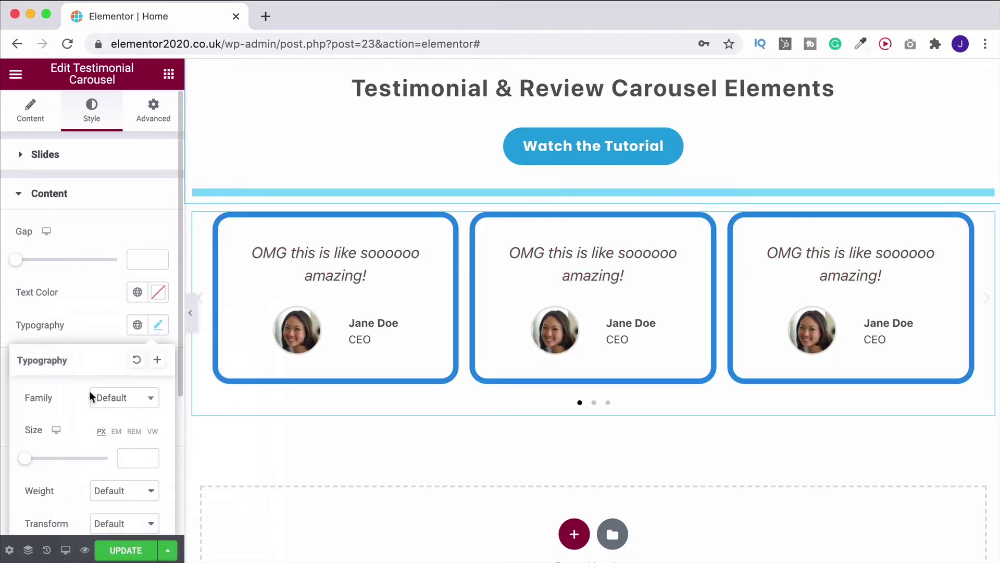
pyautogui.moveTo(37, 457); pyautogui.dragTo(34, 464)
pyautogui.scroll(-2, 52, 459)
pyautogui.click(105, 446)
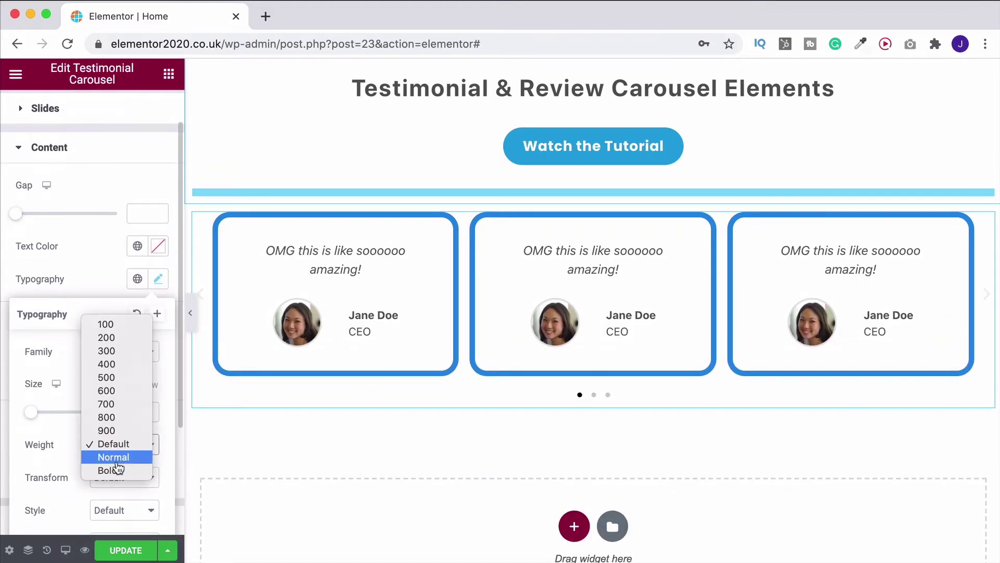
pyautogui.click(64, 471)
pyautogui.scroll(-5, 76, 405)
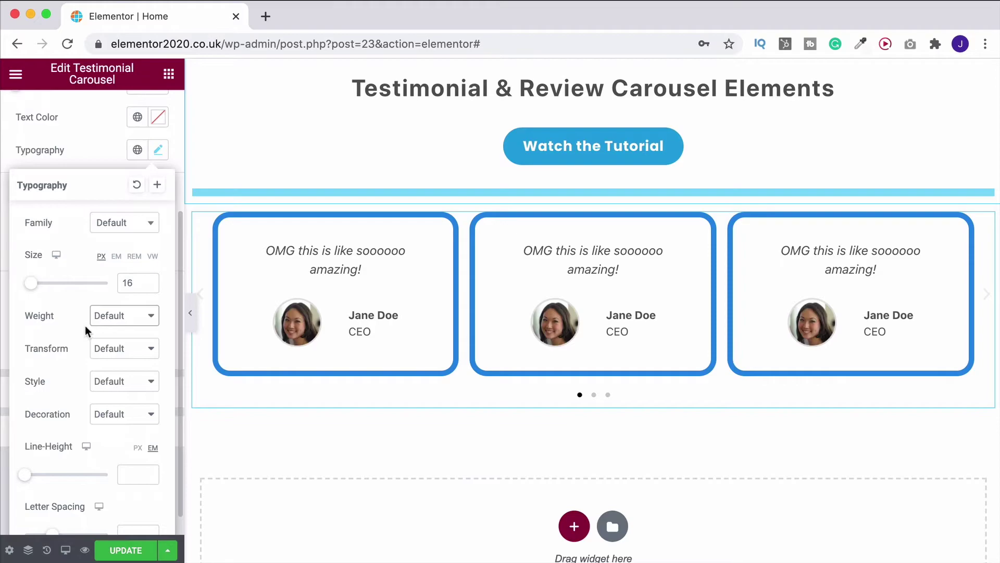
pyautogui.scroll(7, 85, 326)
pyautogui.click(89, 299)
pyautogui.scroll(-5, 86, 308)
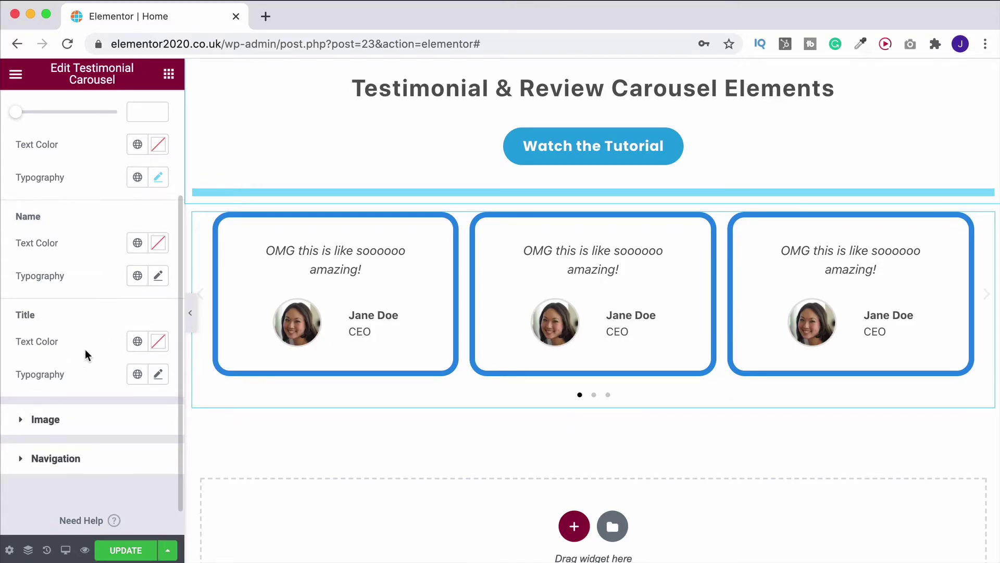
pyautogui.scroll(-1, 86, 349)
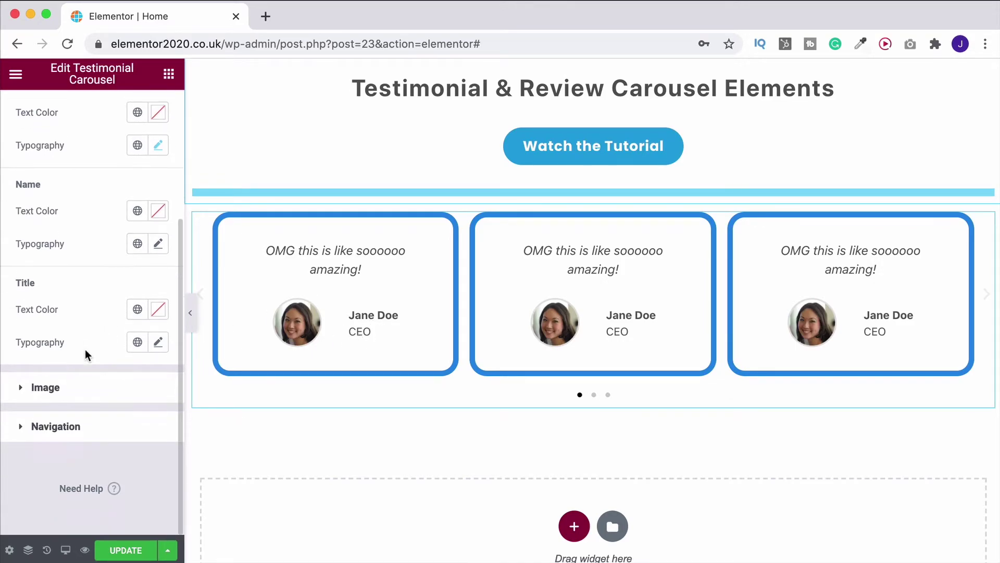
# - Set the carousel arrows to size 50 in the dark grey Secondary colour
pyautogui.click(37, 426)
pyautogui.scroll(-2, 67, 304)
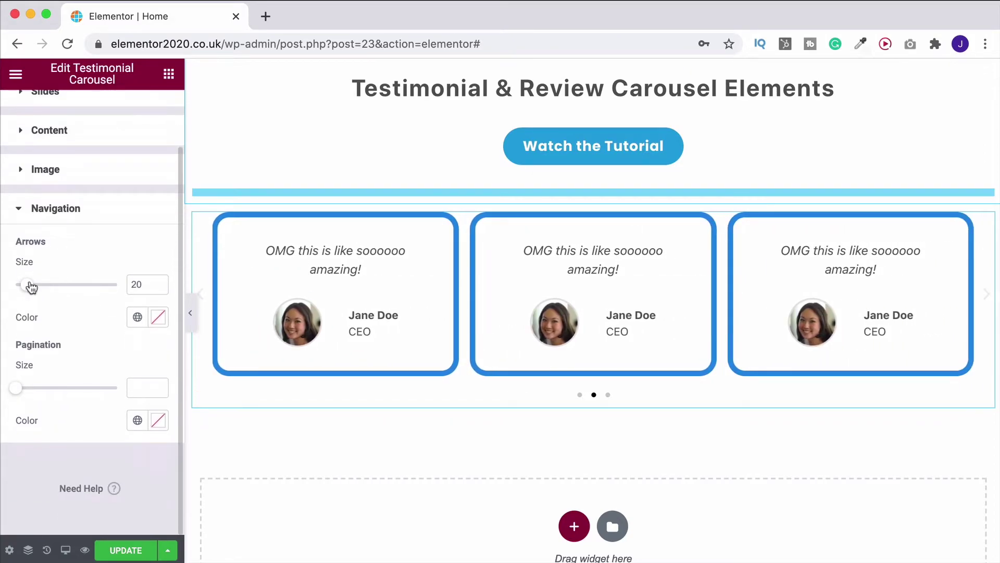
pyautogui.moveTo(26, 285); pyautogui.dragTo(61, 285)
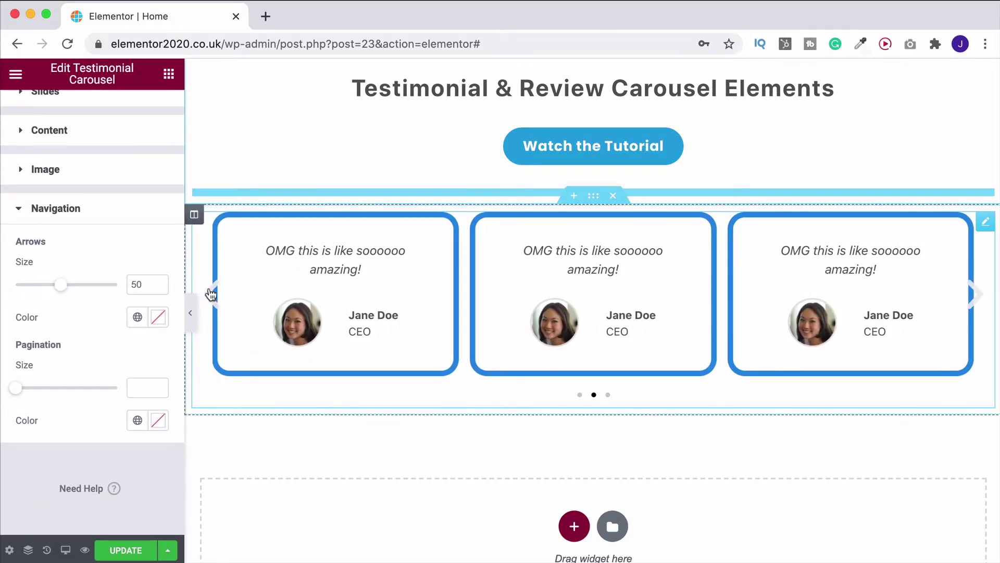
pyautogui.click(137, 317)
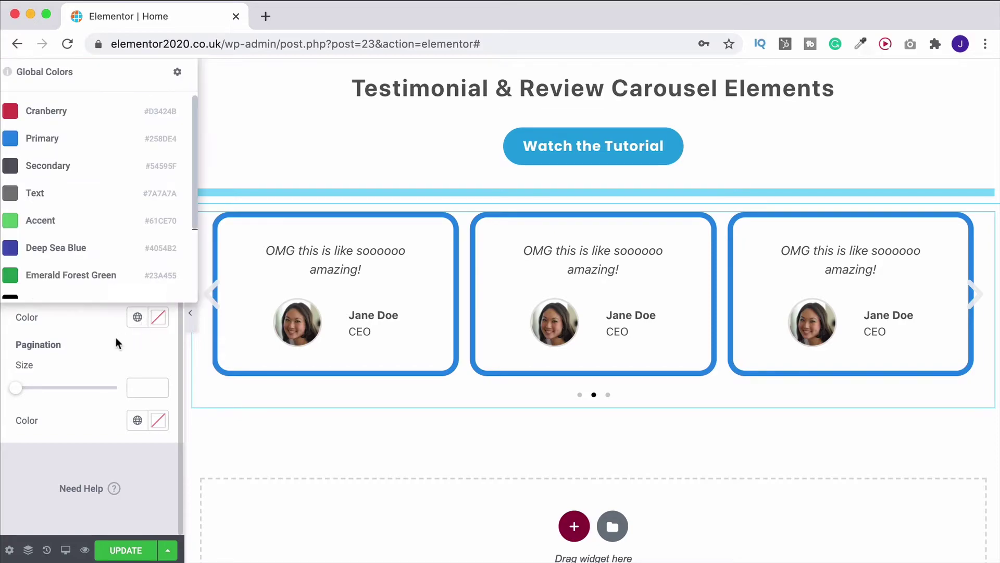
pyautogui.click(52, 165)
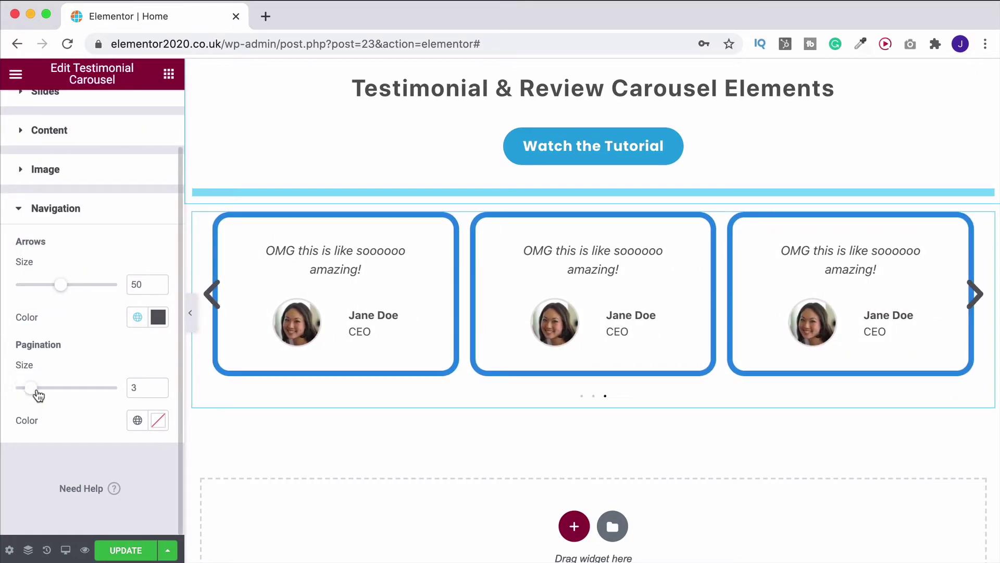
# - Make the pagination dots size 10 in bright green #0ADF25
pyautogui.moveTo(71, 391); pyautogui.dragTo(66, 388)
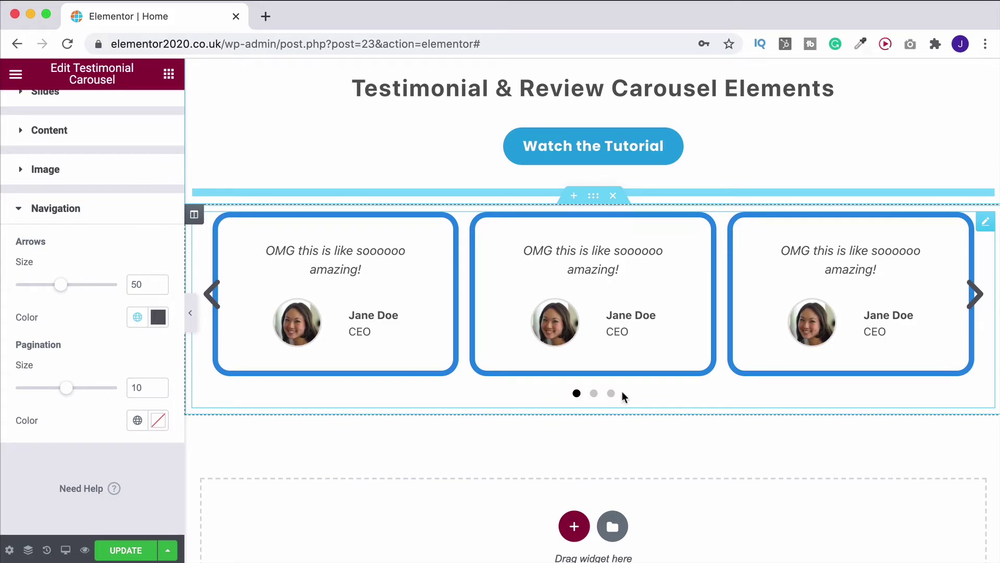
pyautogui.click(152, 423)
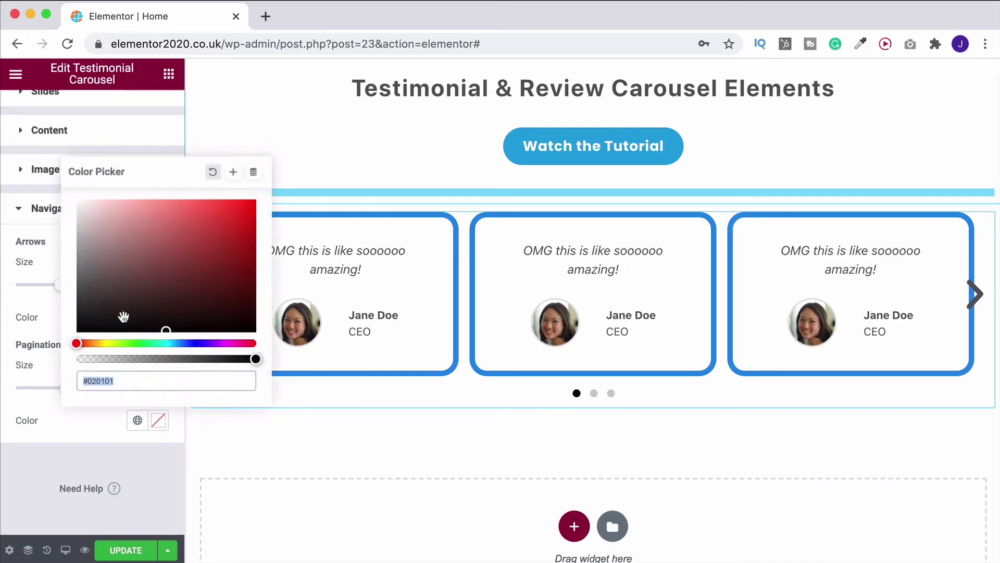
pyautogui.click(140, 345)
pyautogui.moveTo(226, 238); pyautogui.dragTo(248, 215)
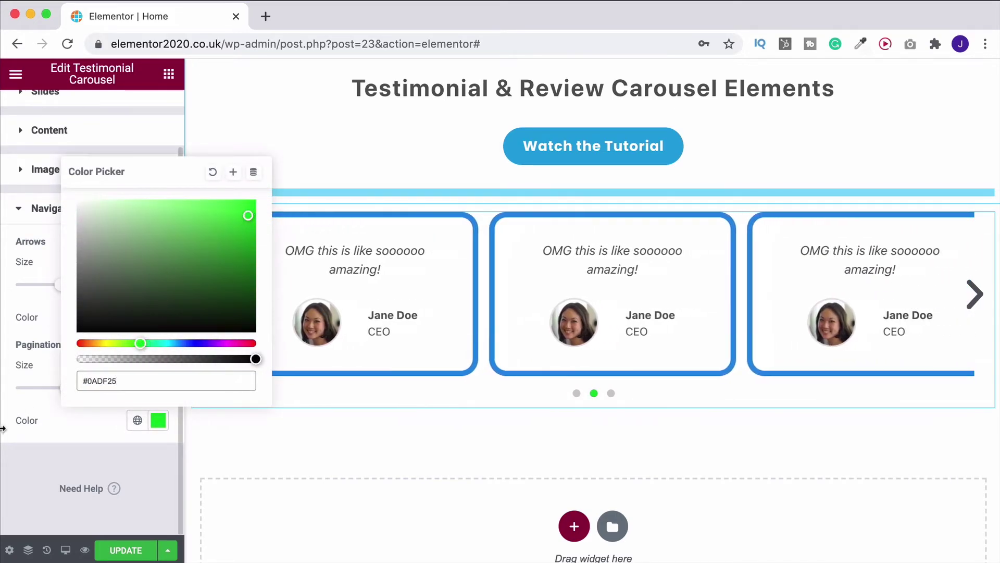
pyautogui.click(42, 417)
pyautogui.scroll(5, 279, 297)
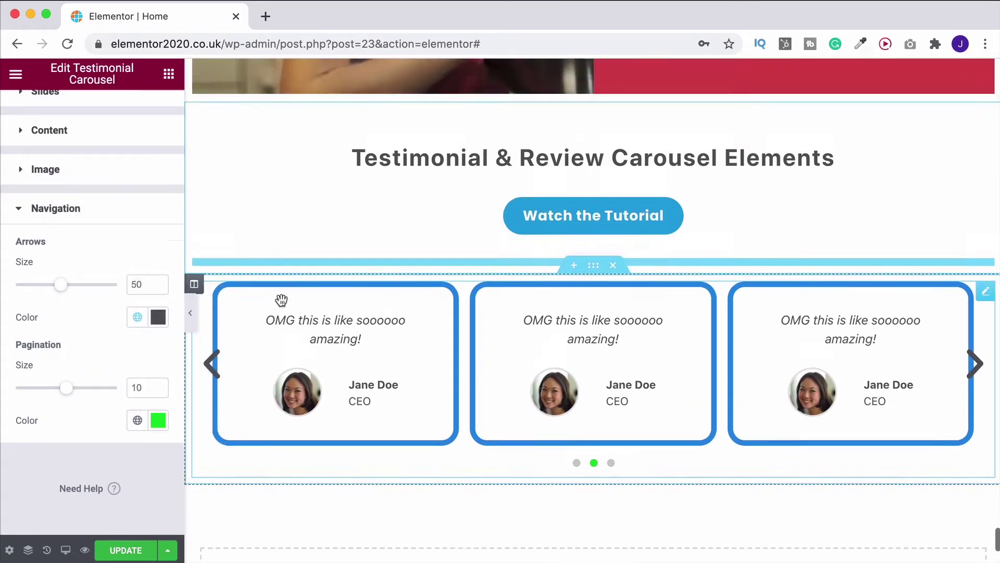
pyautogui.scroll(2, 2, 271)
pyautogui.scroll(-1, 2, 271)
pyautogui.scroll(-4, 313, 307)
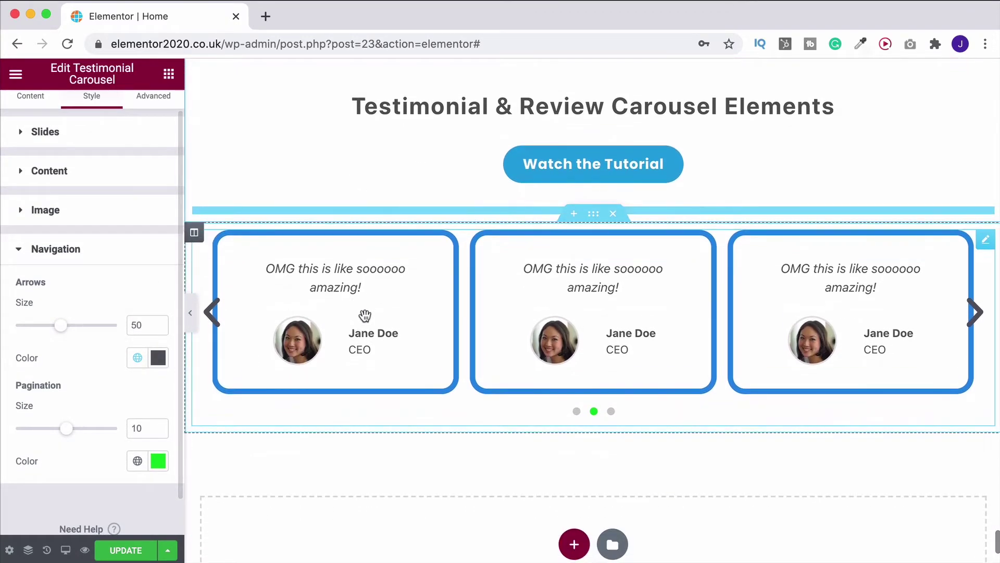
pyautogui.scroll(-1, 364, 316)
pyautogui.scroll(1, 17, 257)
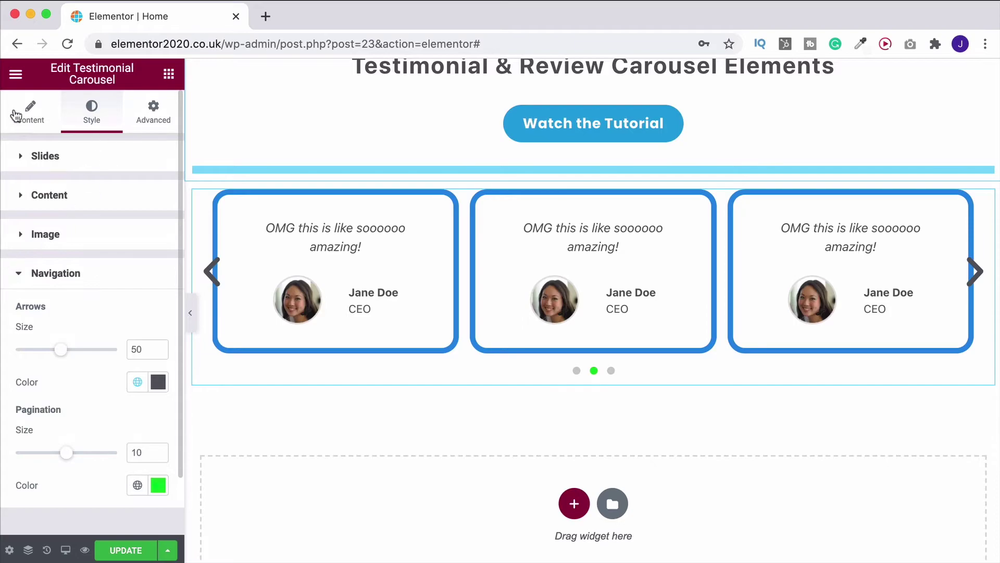
# - Search the widgets for 'rev' and drop a Reviews widget below the testimonial carousel
pyautogui.click(169, 74)
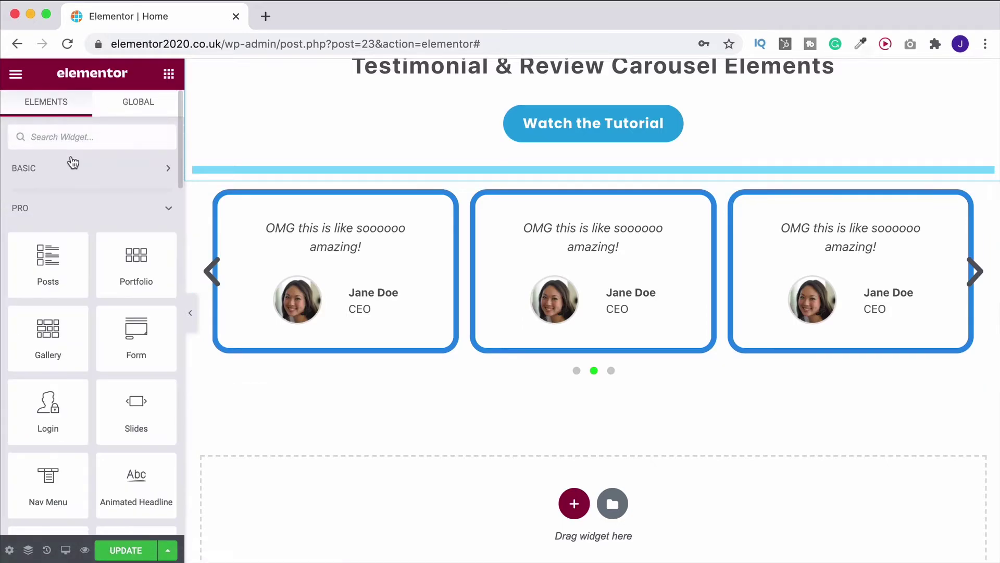
pyautogui.click(66, 138)
pyautogui.write('rev')
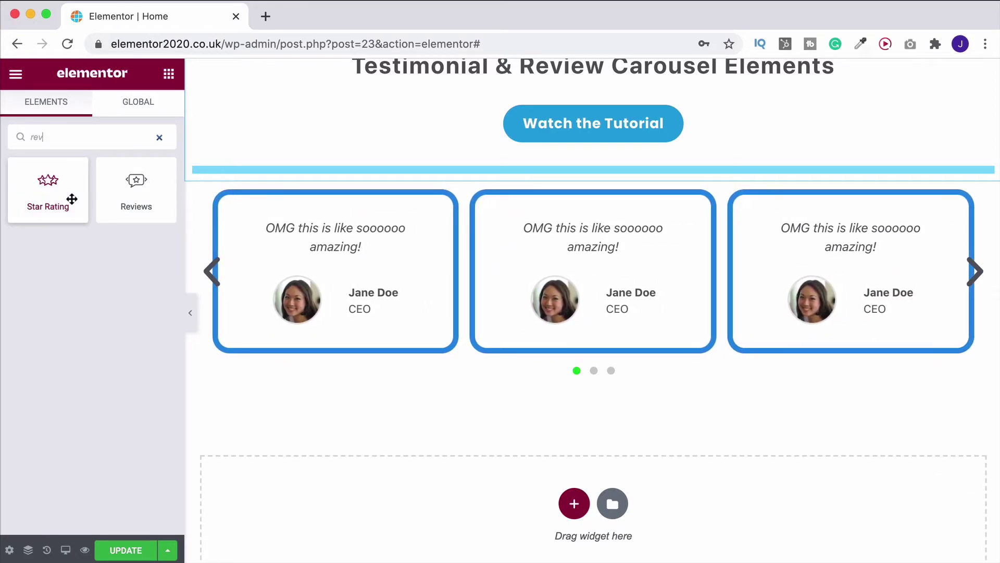
pyautogui.moveTo(111, 181); pyautogui.dragTo(486, 454)
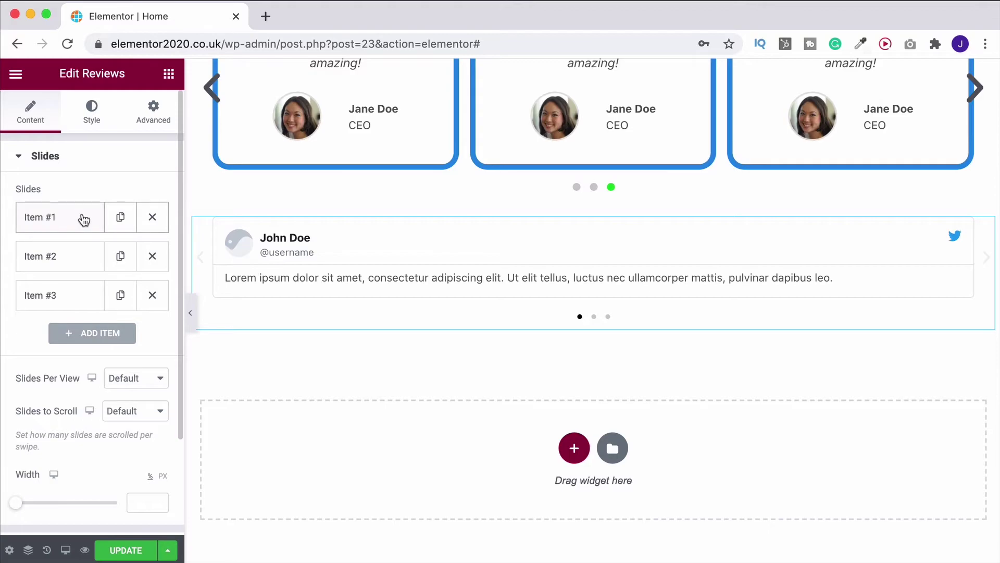
# - Insert the Jane Doe photo from the media library into the first review slide
pyautogui.click(60, 228)
pyautogui.click(92, 291)
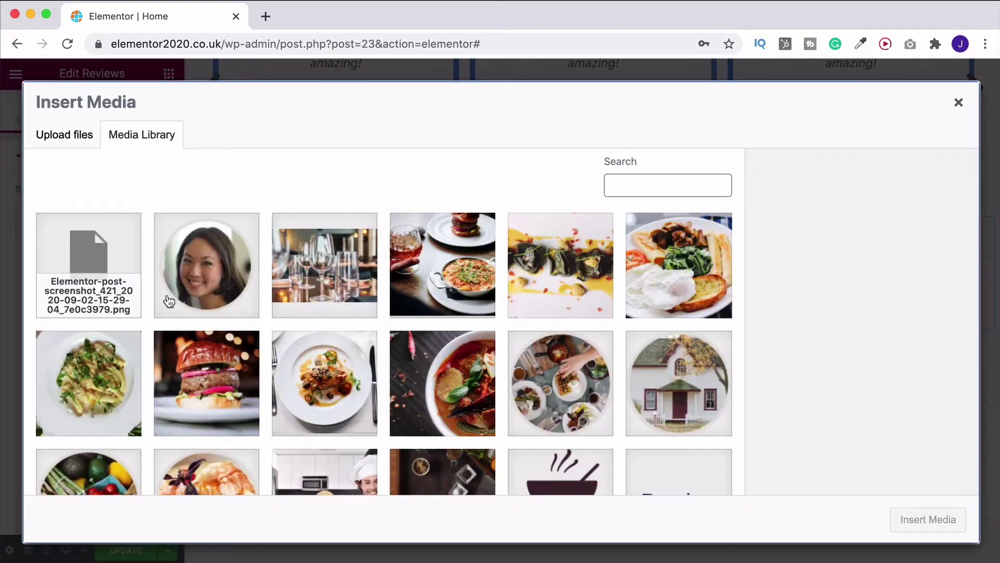
pyautogui.click(218, 273)
pyautogui.click(950, 520)
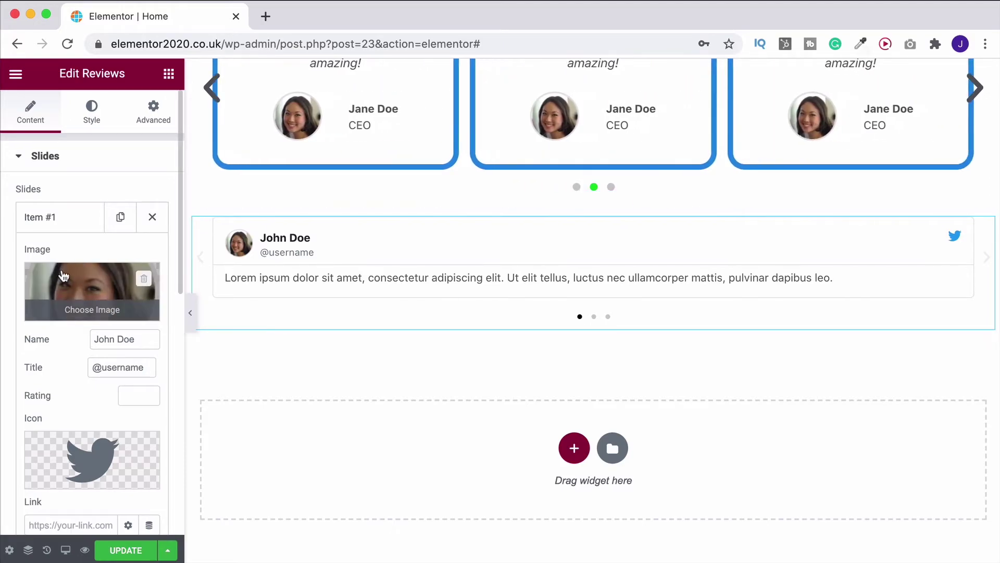
# - Enter 'Jane' as the reviewer name and keep the Twitter icon
pyautogui.scroll(-3, 108, 279)
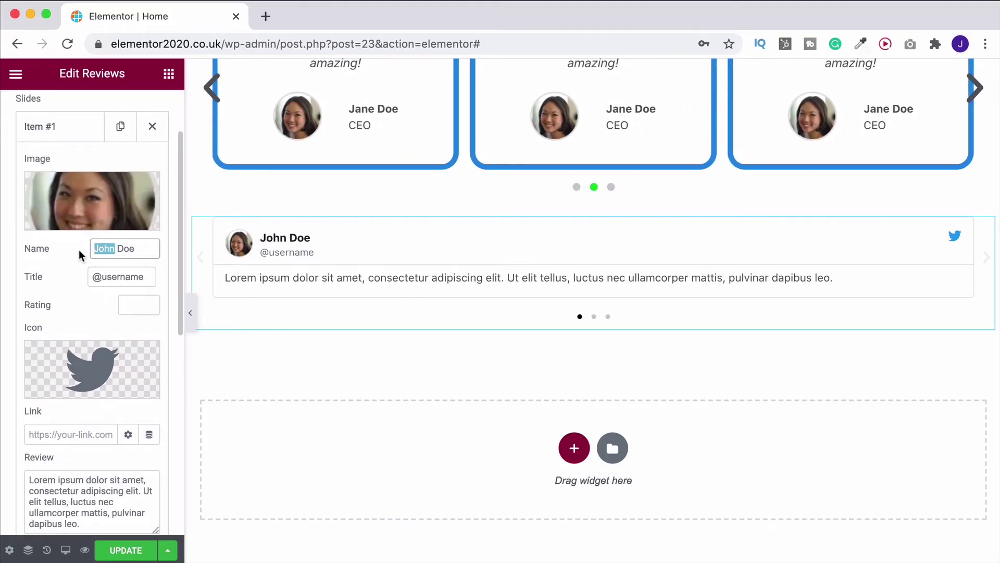
pyautogui.write('Jane')
pyautogui.scroll(-3, 78, 256)
pyautogui.scroll(2, 77, 258)
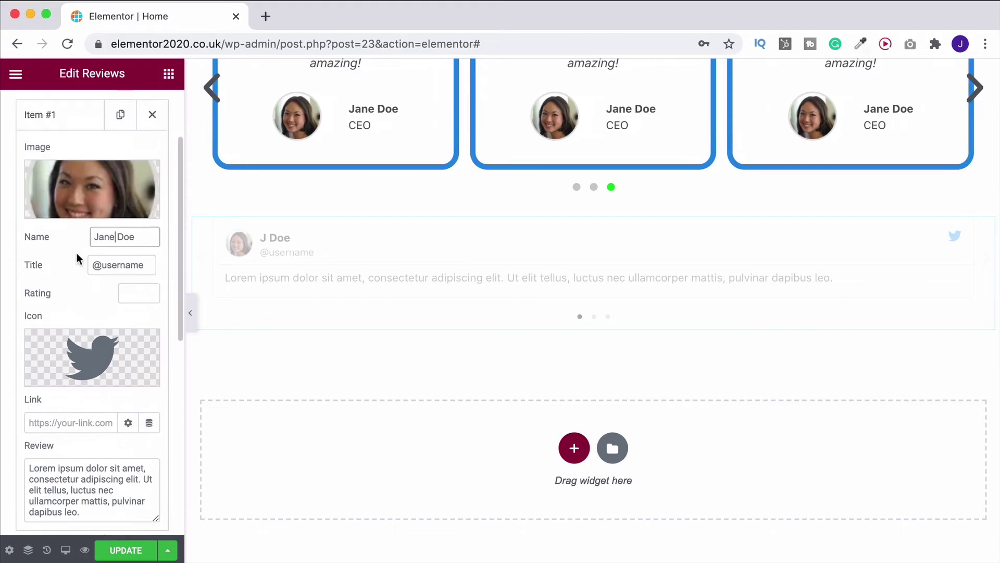
pyautogui.scroll(1, 74, 290)
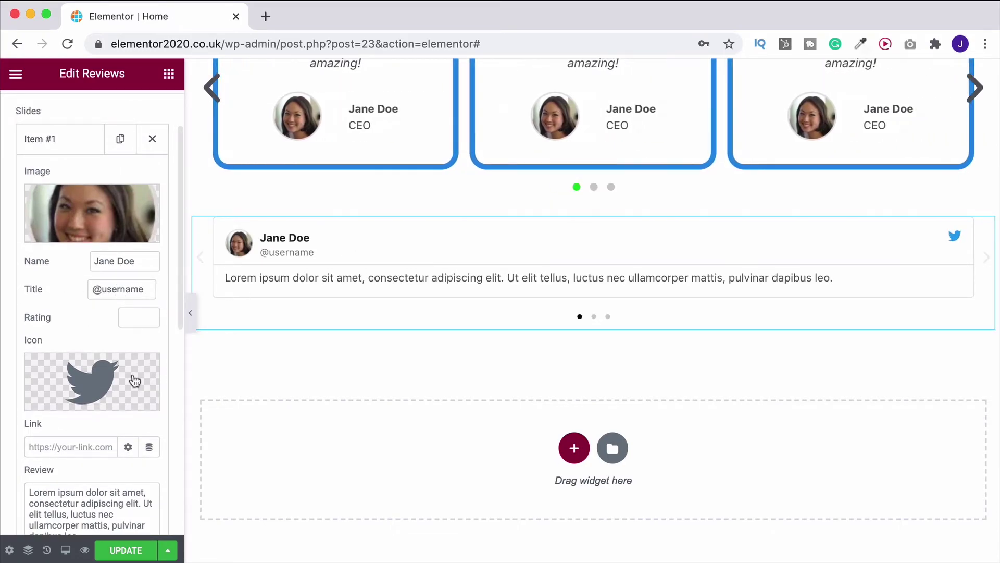
pyautogui.moveTo(106, 376)
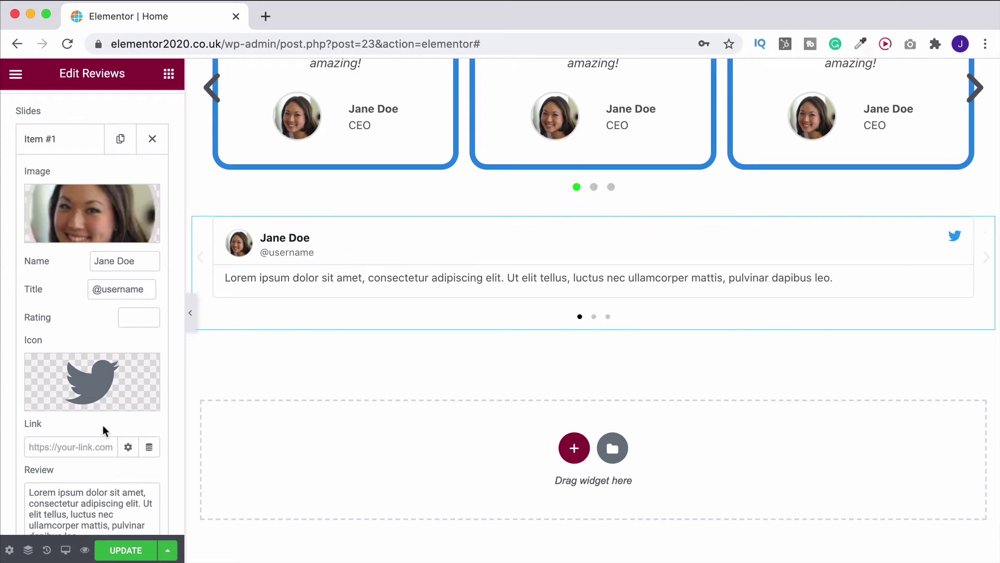
pyautogui.click(79, 384)
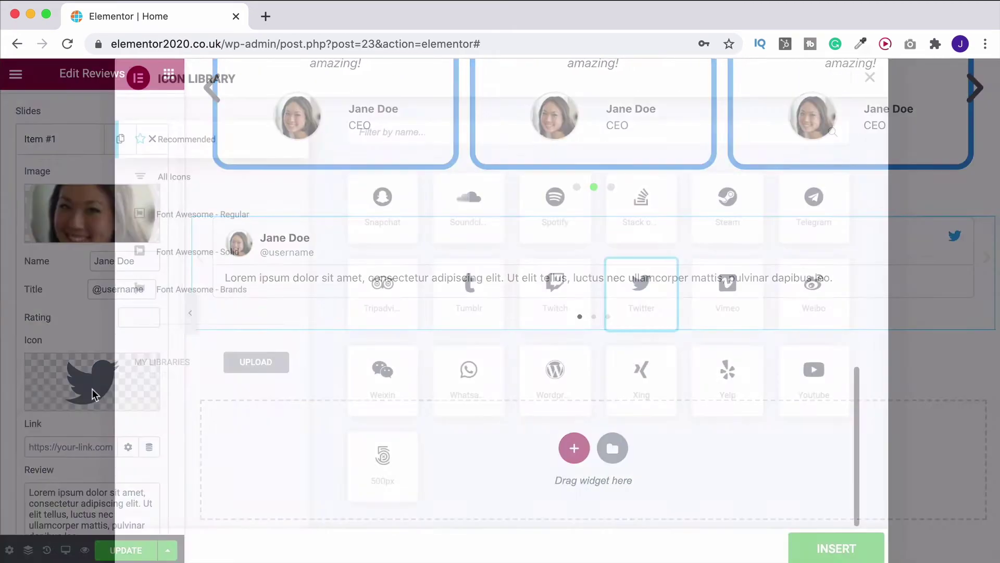
pyautogui.click(868, 81)
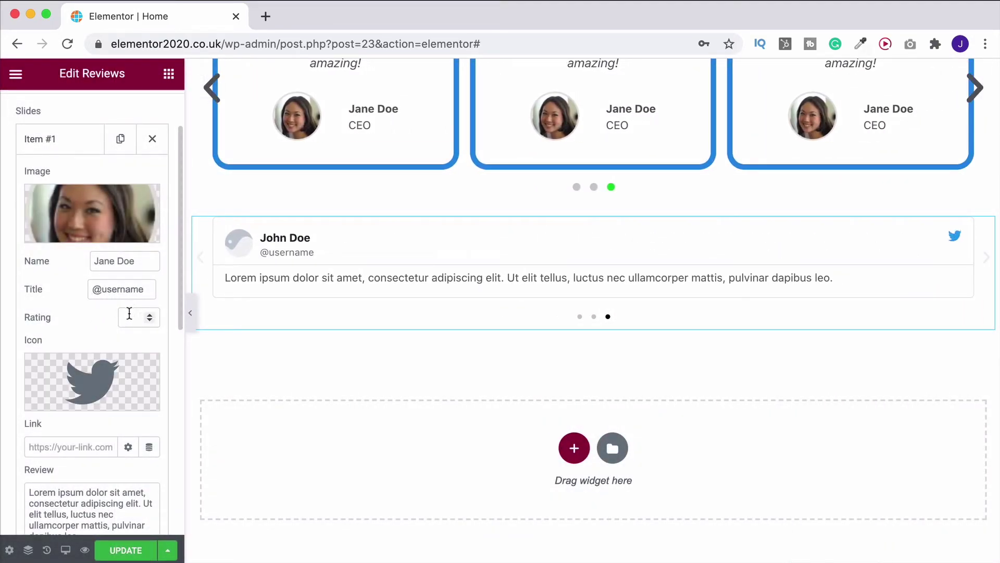
# - Set the rating to 4.5 and replace the review text with 'put your text here'
pyautogui.click(129, 313)
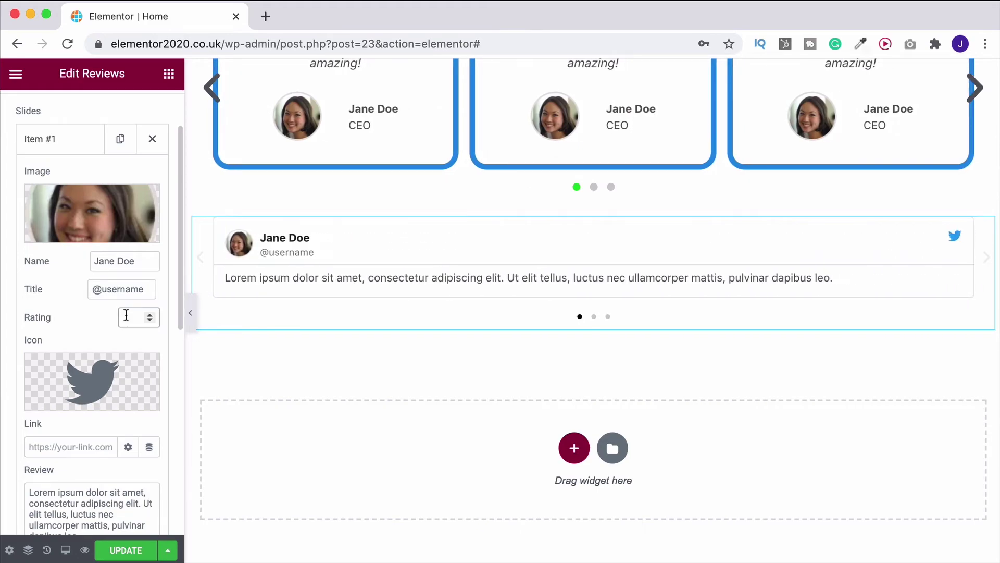
pyautogui.write('4.5')
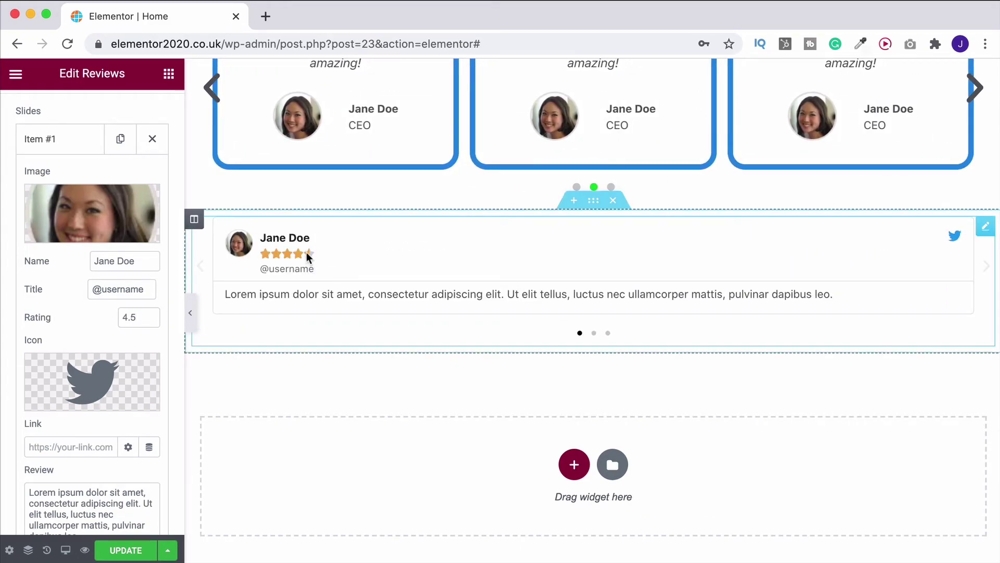
pyautogui.scroll(-4, 10, 364)
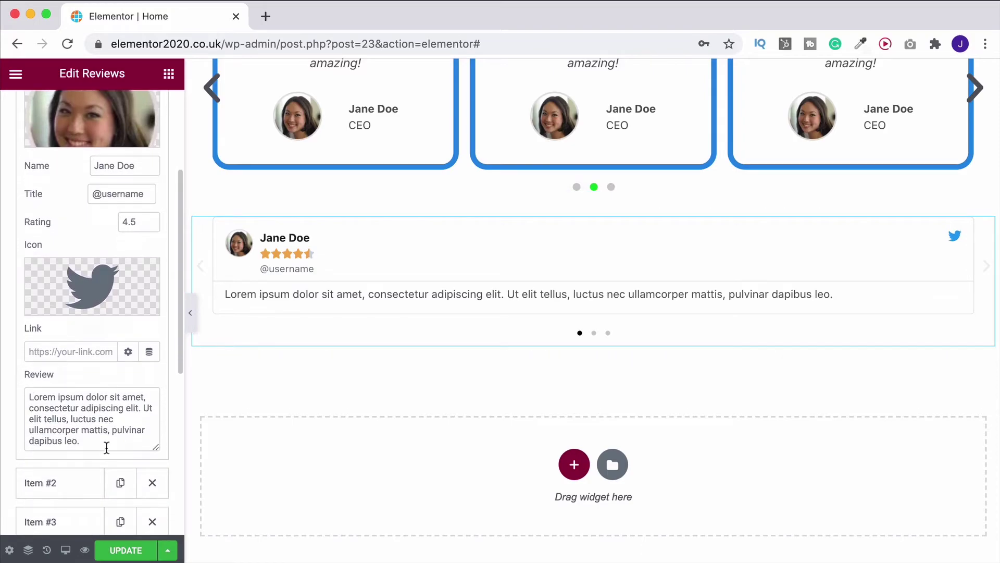
pyautogui.moveTo(106, 448); pyautogui.dragTo(4, 401)
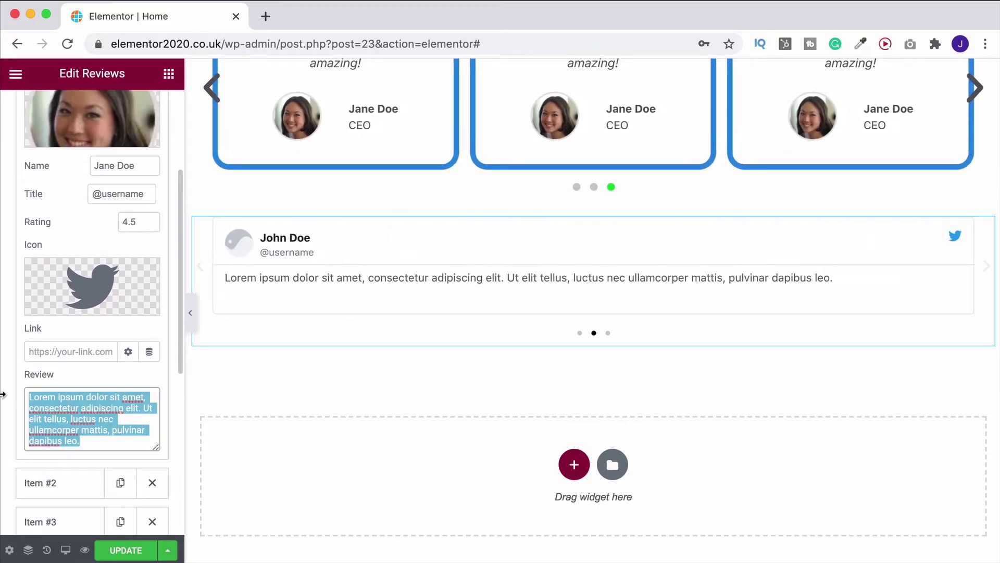
pyautogui.write('put your text')
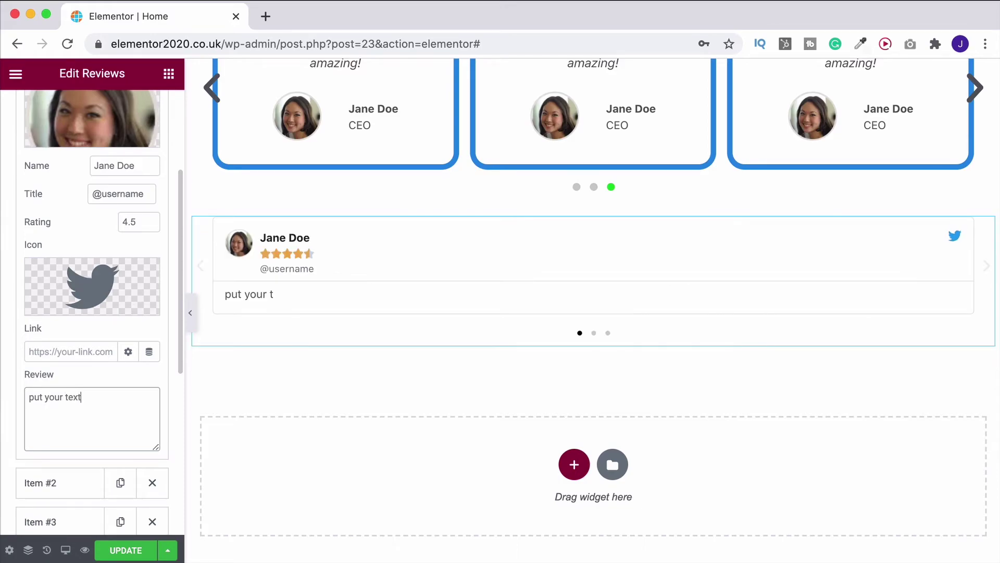
pyautogui.write(' here')
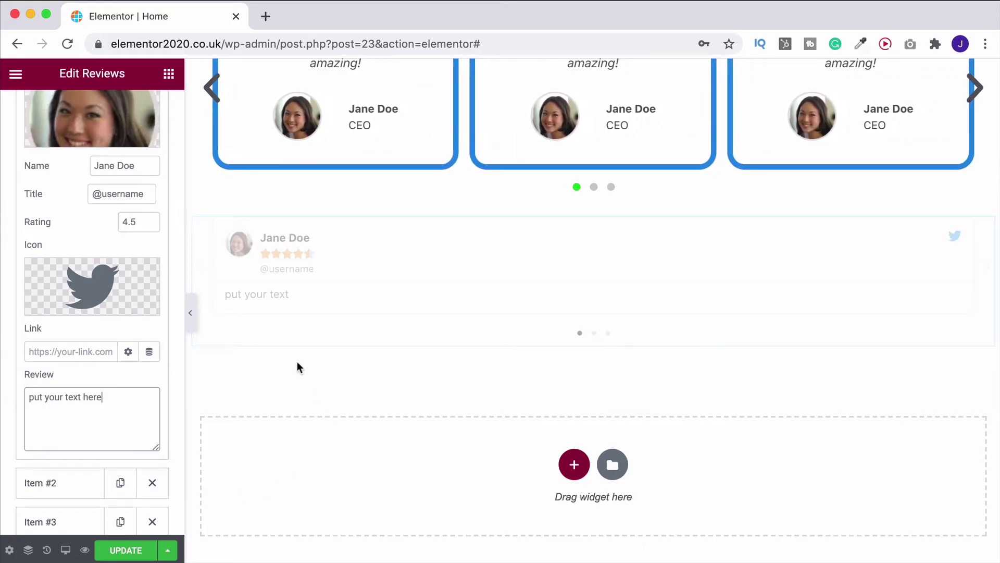
pyautogui.scroll(3, 60, 438)
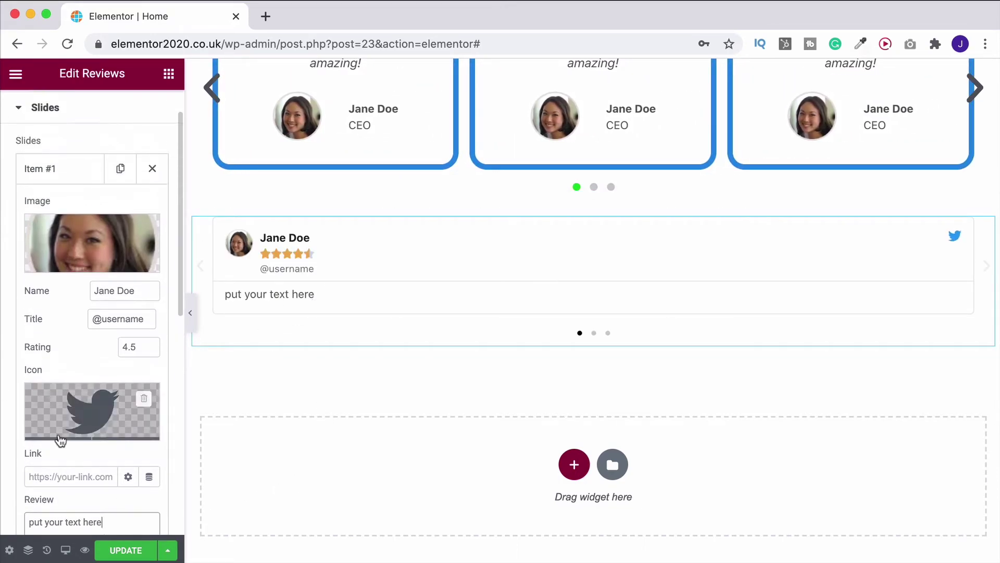
# - Collapse Item #1, keep slides per view at Default, and set transition duration to 1000
pyautogui.moveTo(61, 440)
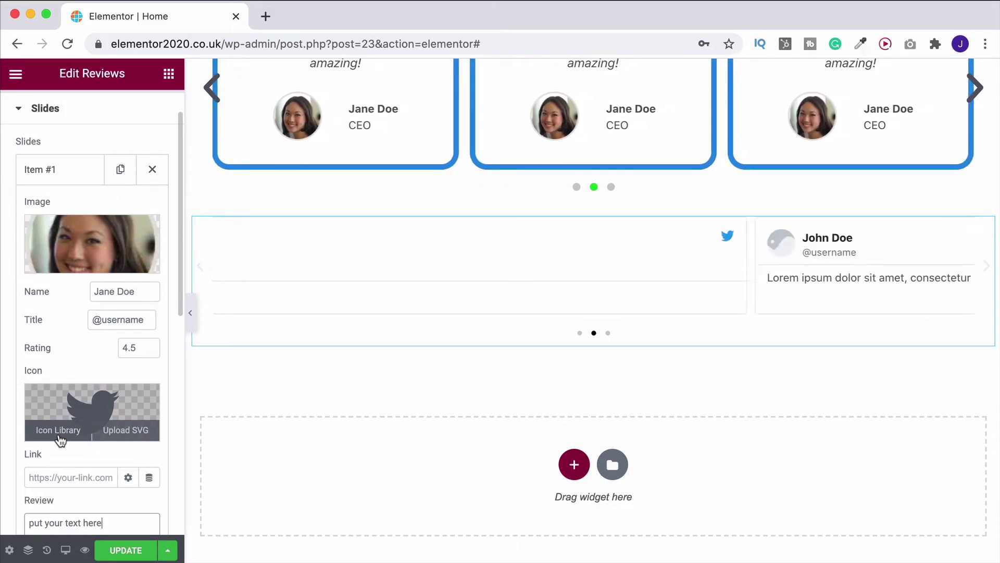
pyautogui.scroll(-5, 60, 440)
pyautogui.scroll(4, 60, 435)
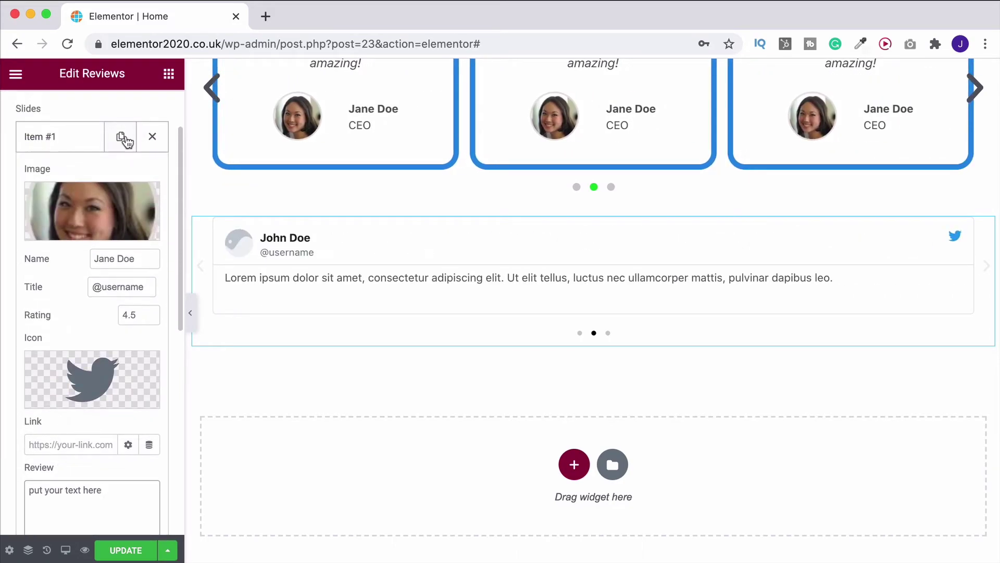
pyautogui.click(74, 138)
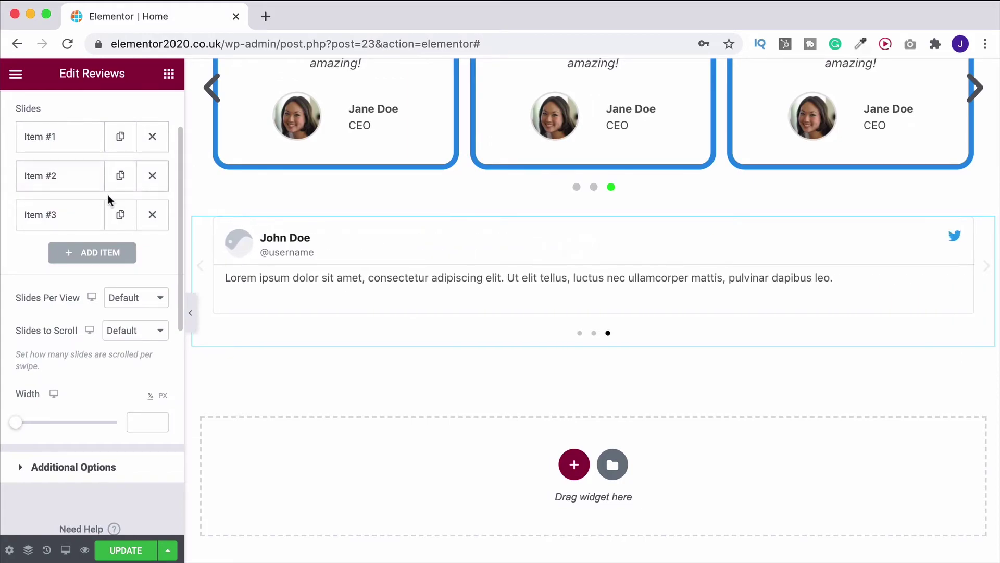
pyautogui.scroll(-2, 123, 245)
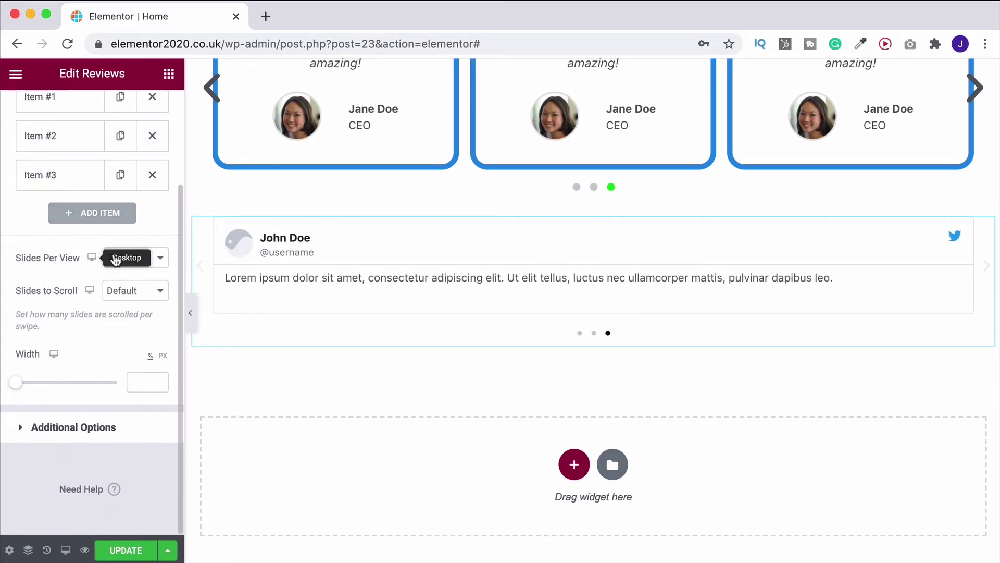
pyautogui.click(133, 258)
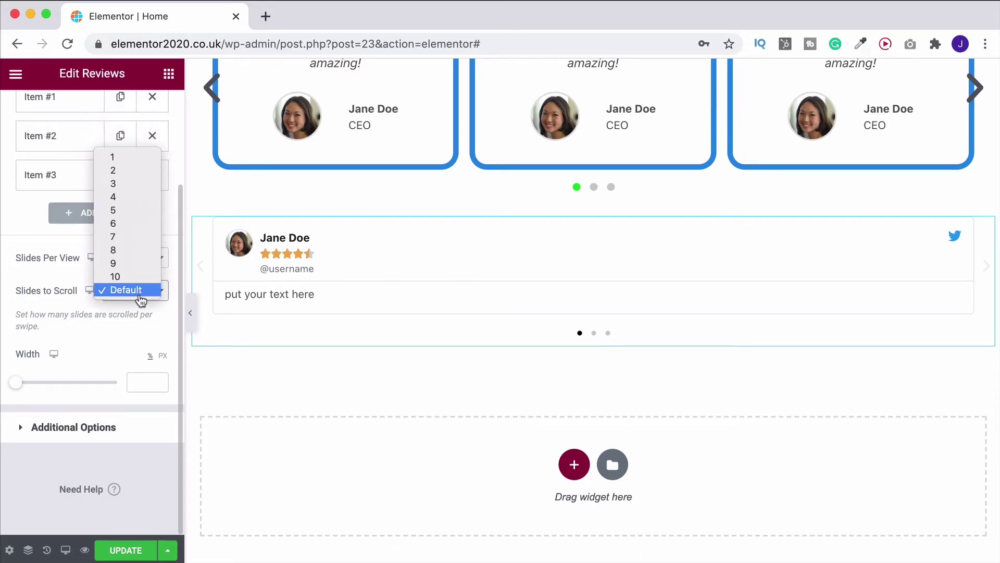
pyautogui.click(104, 330)
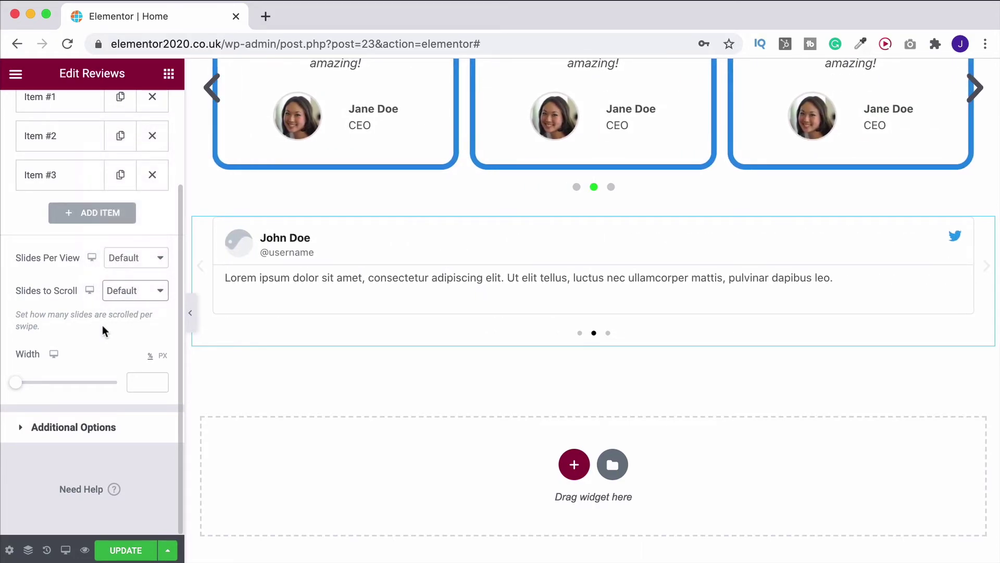
pyautogui.click(39, 440)
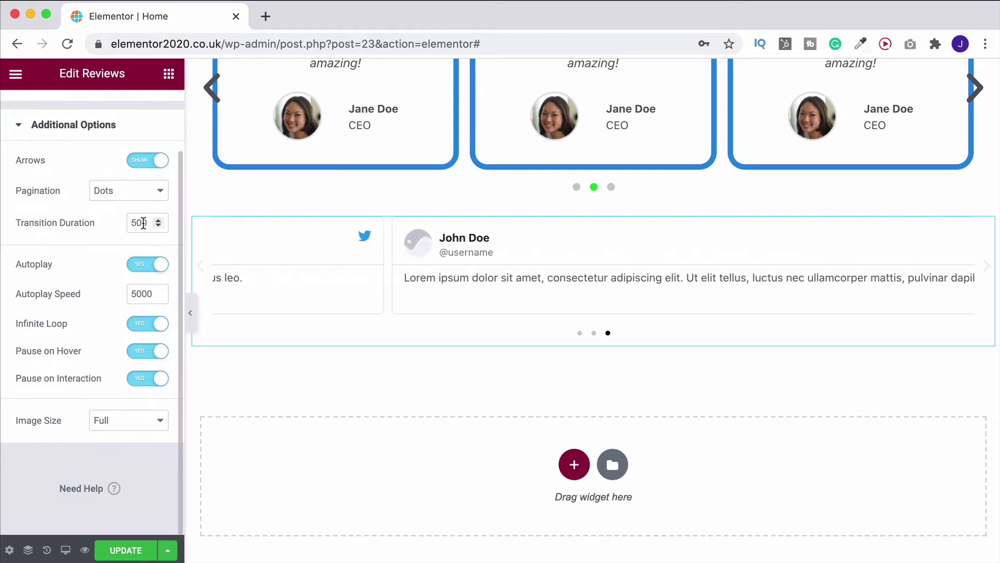
pyautogui.doubleClick(140, 222)
pyautogui.write('10')
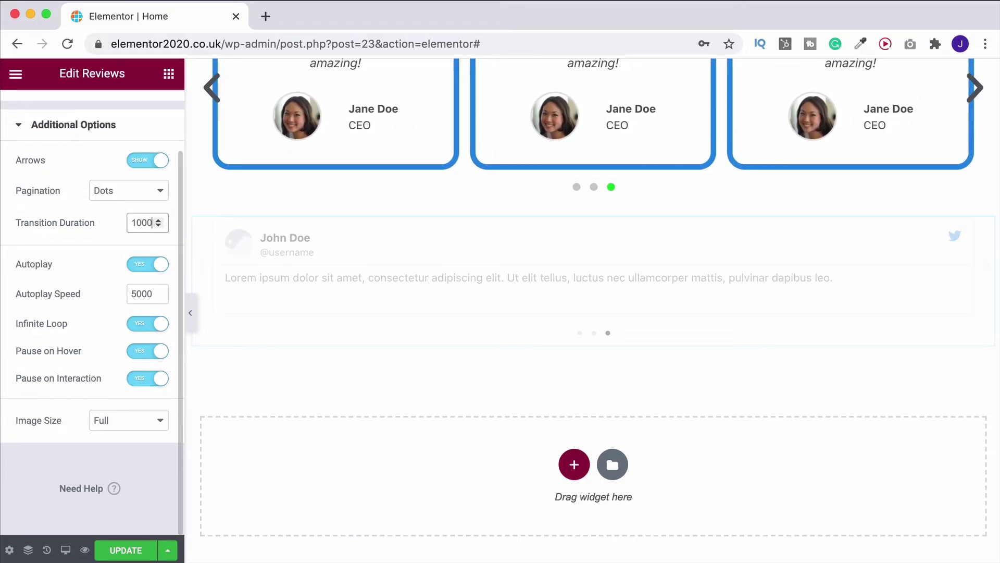
pyautogui.write('00')
pyautogui.scroll(3, 55, 344)
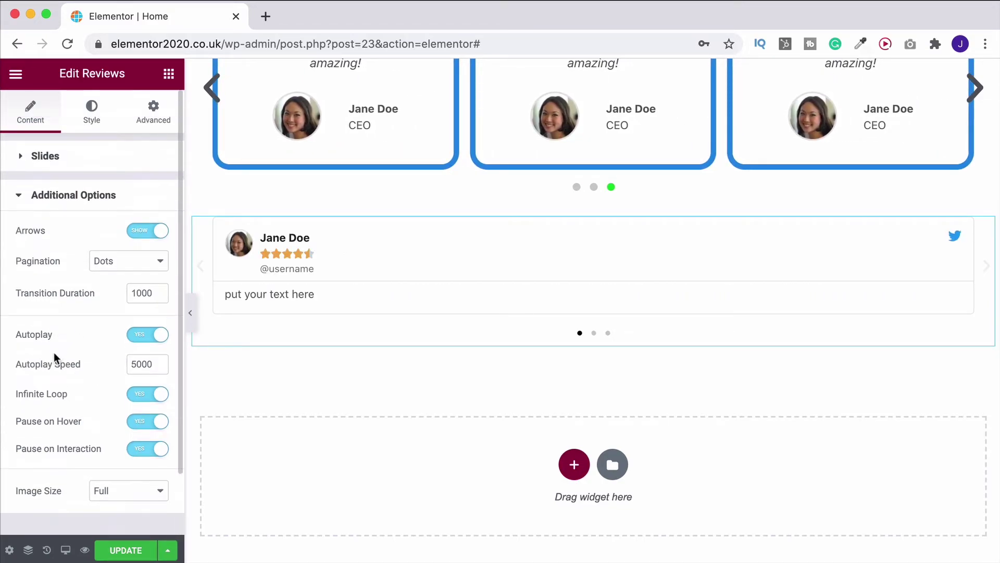
# - In the Style tab, toggle the header separator off and on, then set its size to 6
pyautogui.click(91, 110)
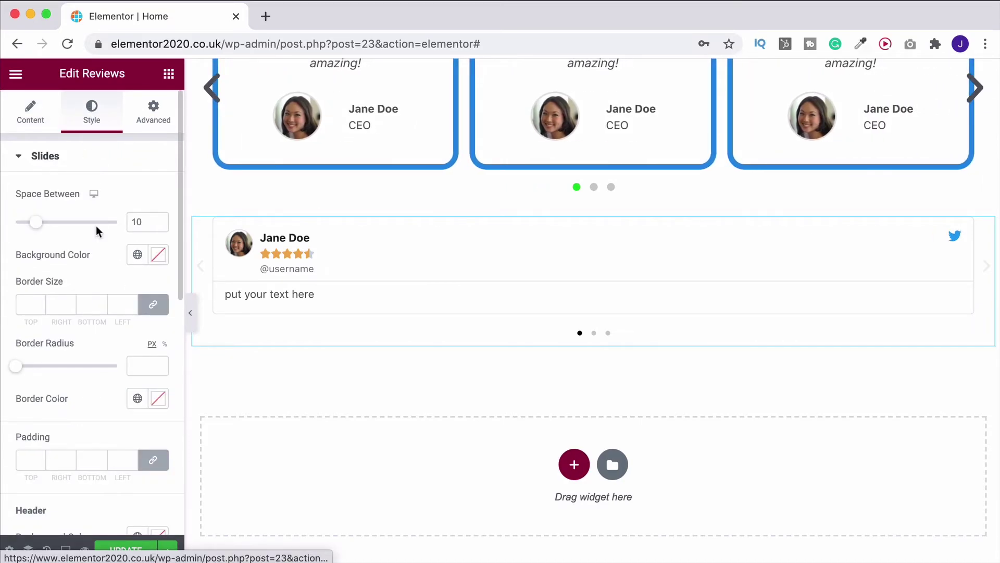
pyautogui.scroll(-10, 105, 331)
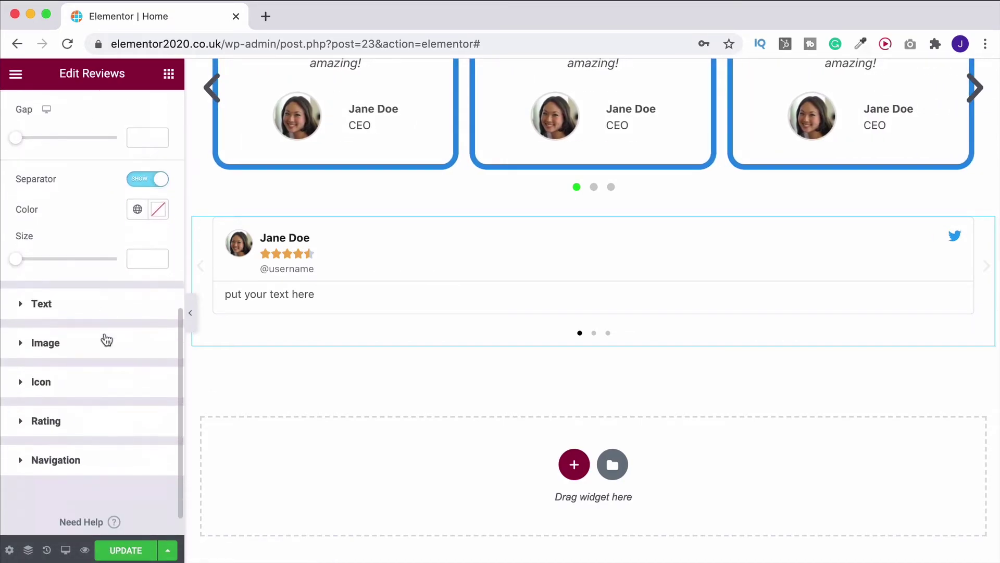
pyautogui.scroll(10, 105, 337)
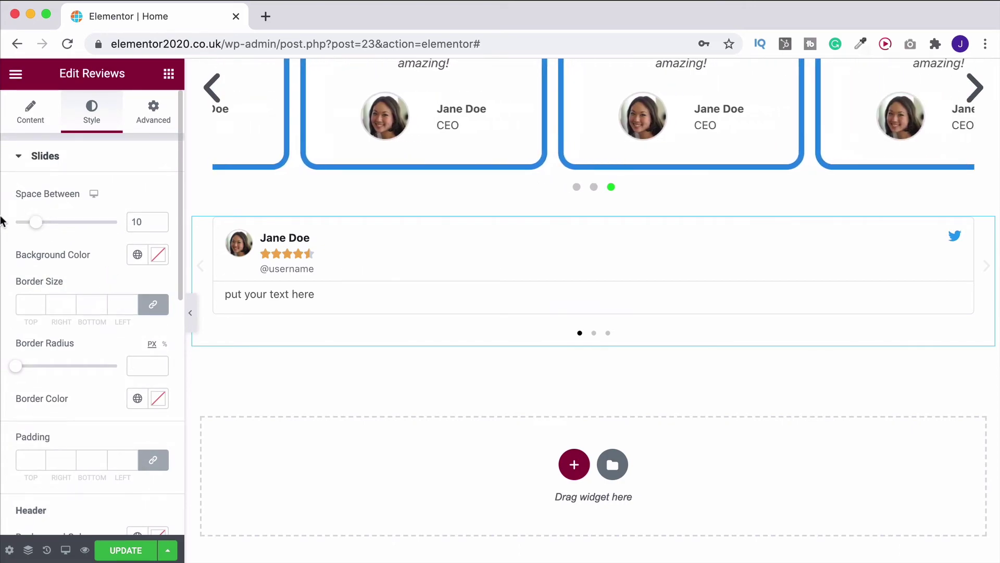
pyautogui.scroll(-5, 43, 249)
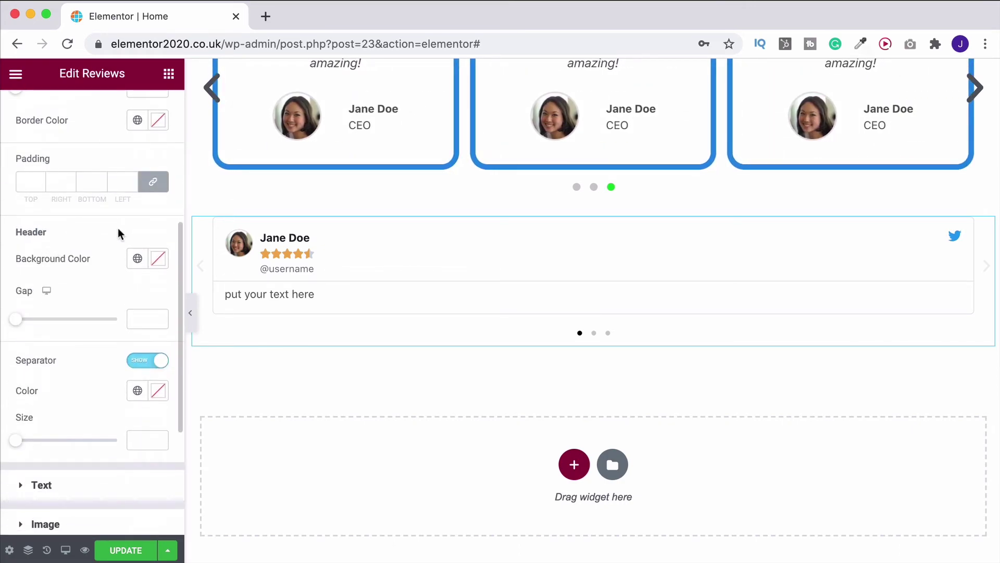
pyautogui.scroll(1, 118, 229)
pyautogui.scroll(-3, 117, 229)
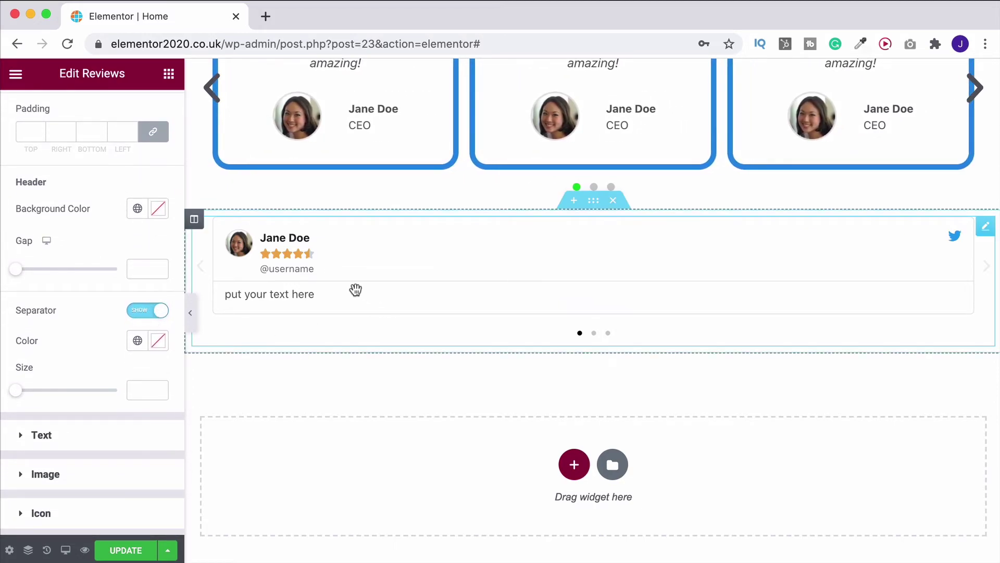
pyautogui.click(150, 311)
pyautogui.click(166, 318)
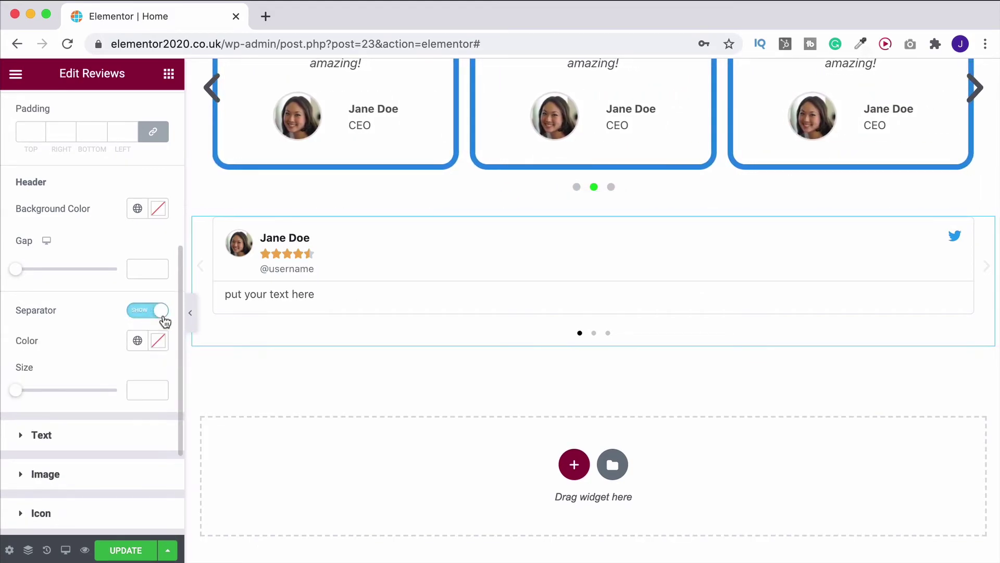
pyautogui.scroll(-3, 142, 303)
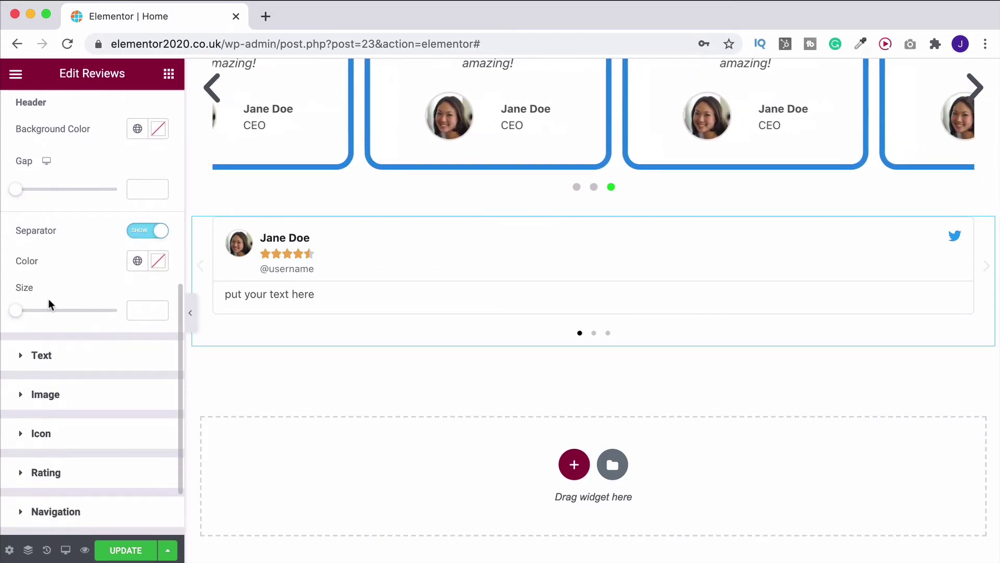
pyautogui.moveTo(18, 314); pyautogui.dragTo(46, 311)
# - Set the reviewer photo size to 47, gap to 57 and border radius to 47
pyautogui.scroll(-3, 52, 287)
pyautogui.click(64, 288)
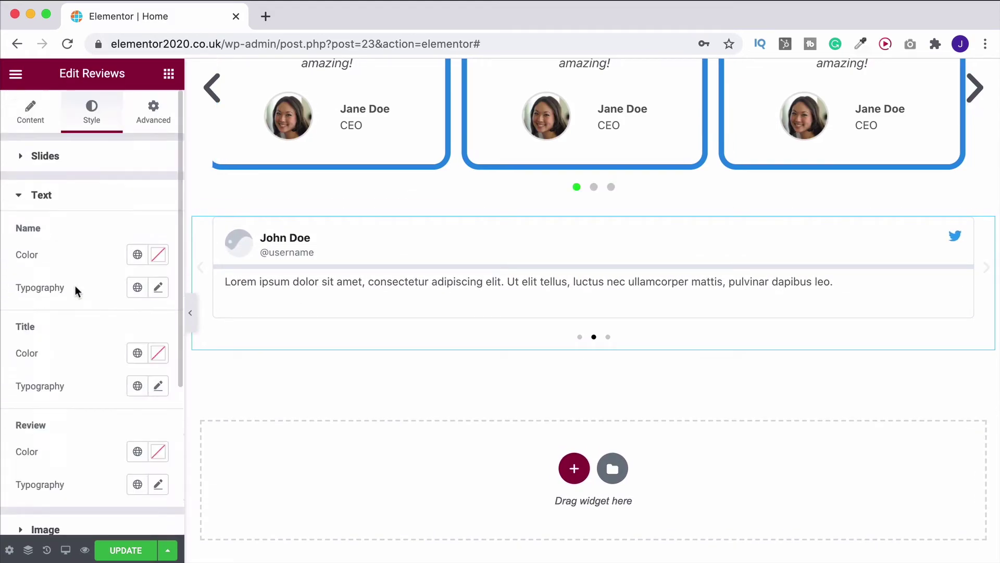
pyautogui.scroll(-2, 73, 250)
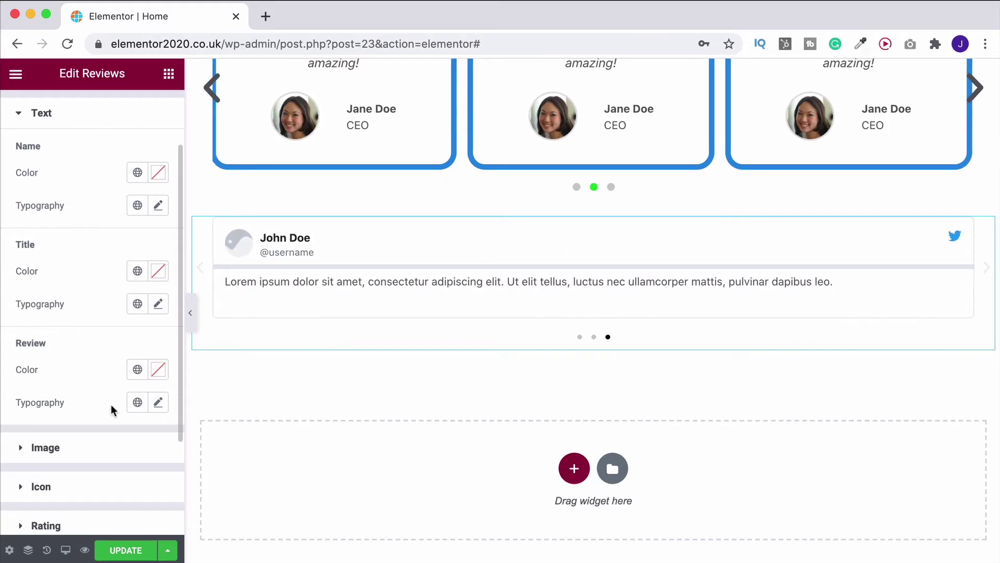
pyautogui.scroll(-3, 63, 339)
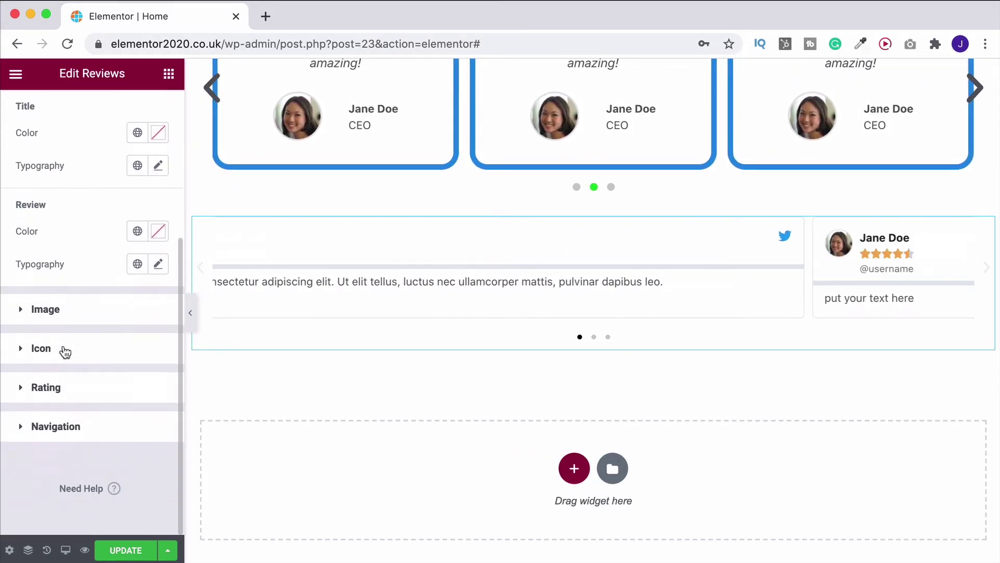
pyautogui.click(61, 311)
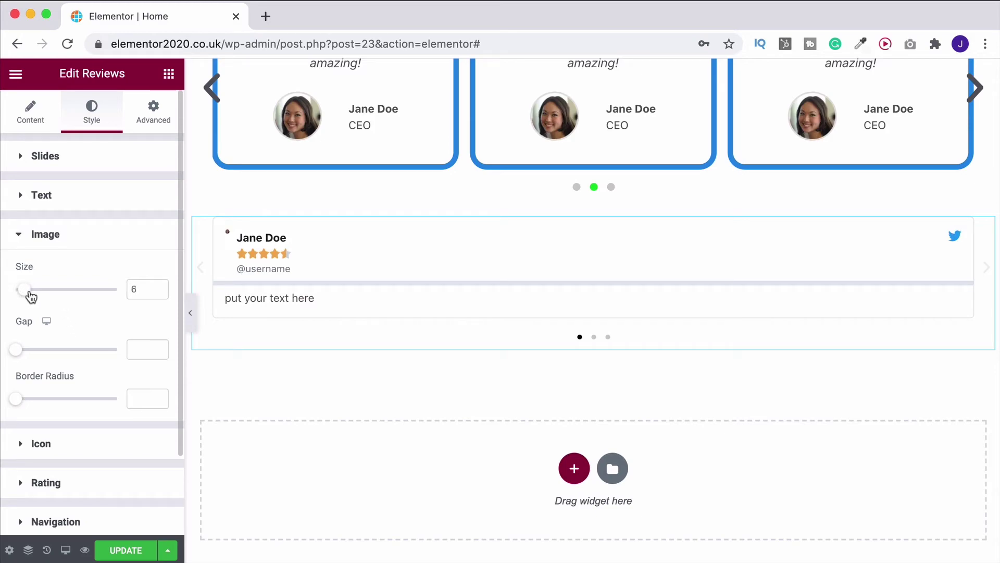
pyautogui.moveTo(32, 296); pyautogui.dragTo(88, 294)
pyautogui.moveTo(22, 348); pyautogui.dragTo(96, 351)
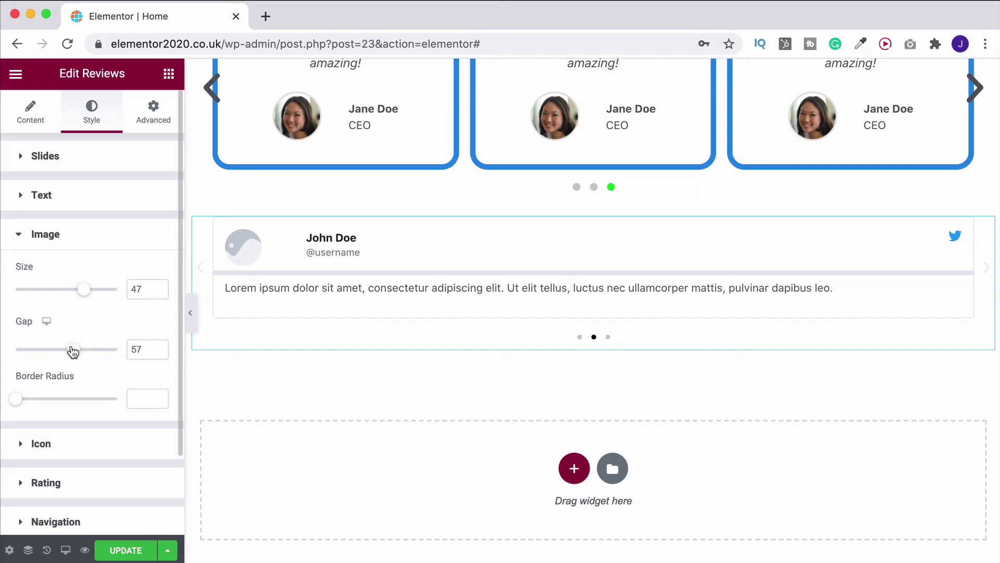
pyautogui.moveTo(17, 400); pyautogui.dragTo(100, 401)
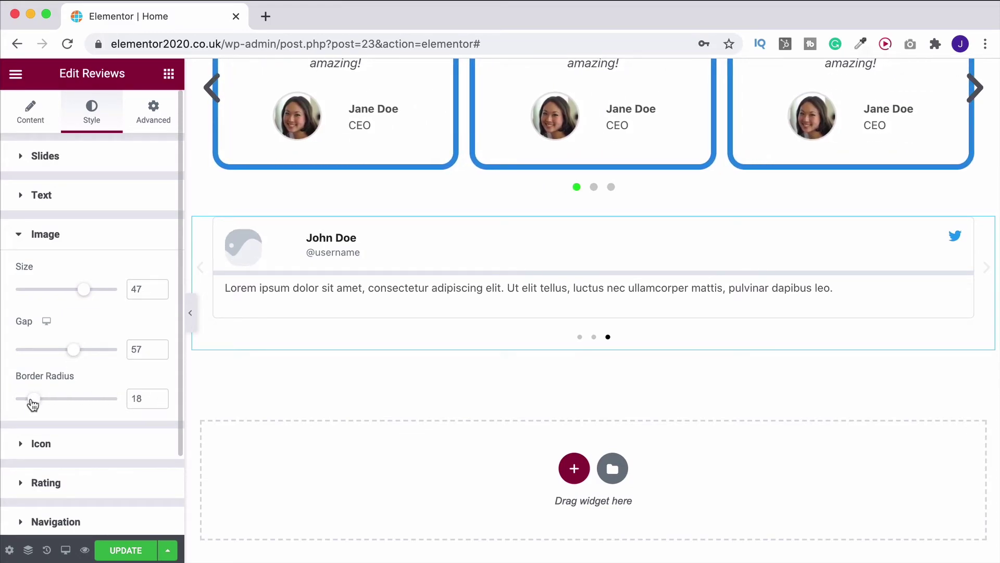
pyautogui.moveTo(33, 404); pyautogui.dragTo(65, 402)
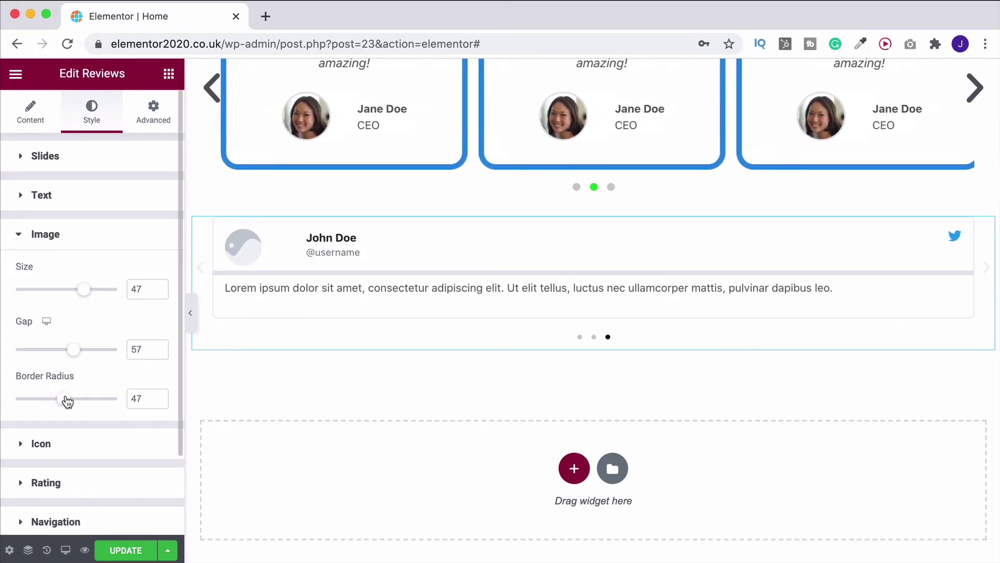
pyautogui.scroll(-3, 2, 414)
# - After trying Cranberry, return the Twitter icon to its Official colour and set size 37
pyautogui.click(88, 354)
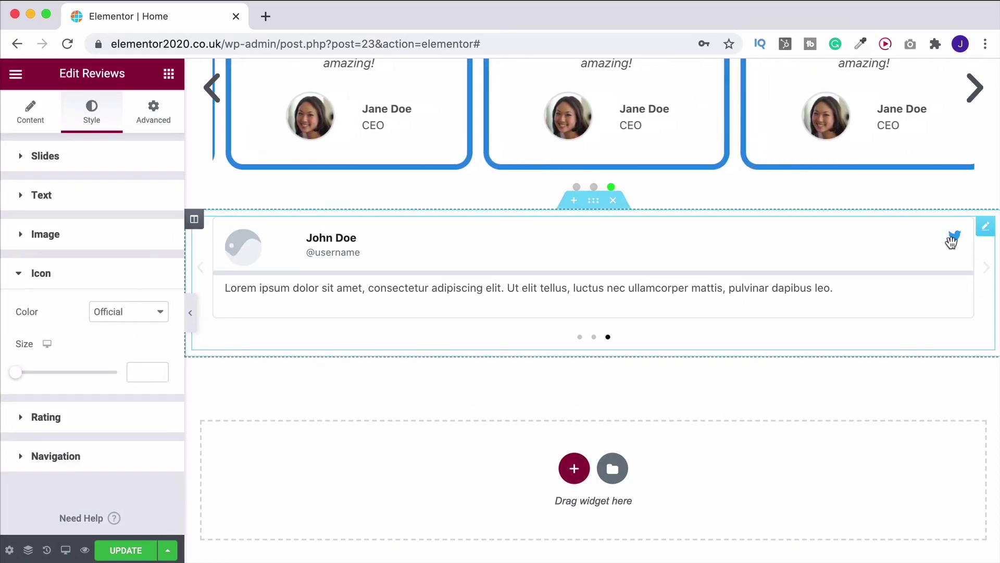
pyautogui.click(143, 316)
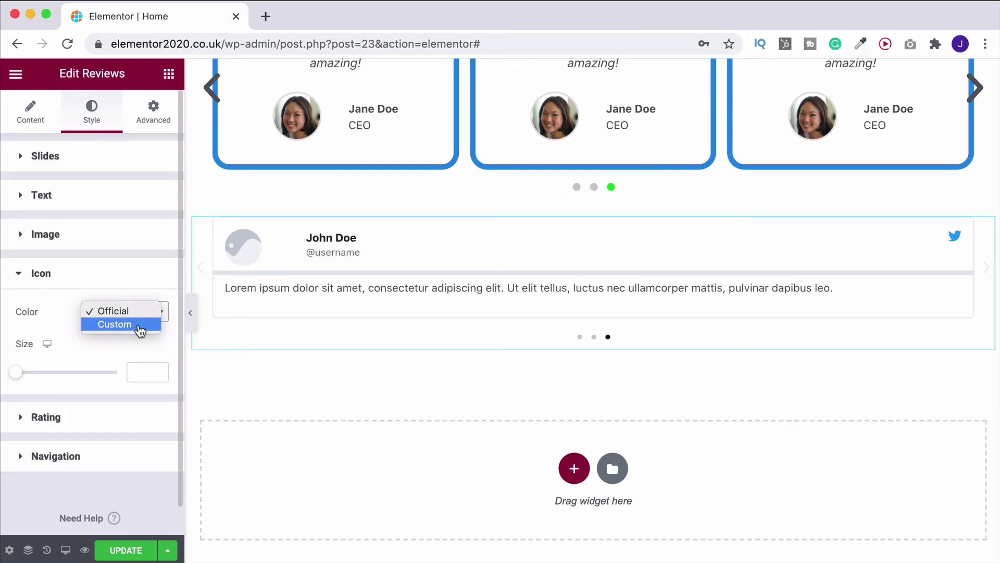
pyautogui.click(138, 328)
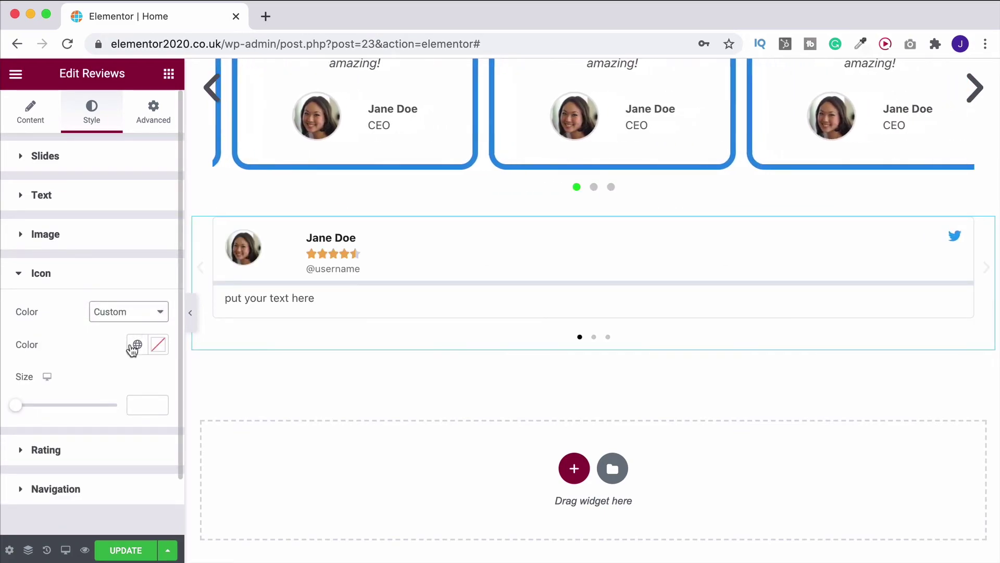
pyautogui.click(138, 346)
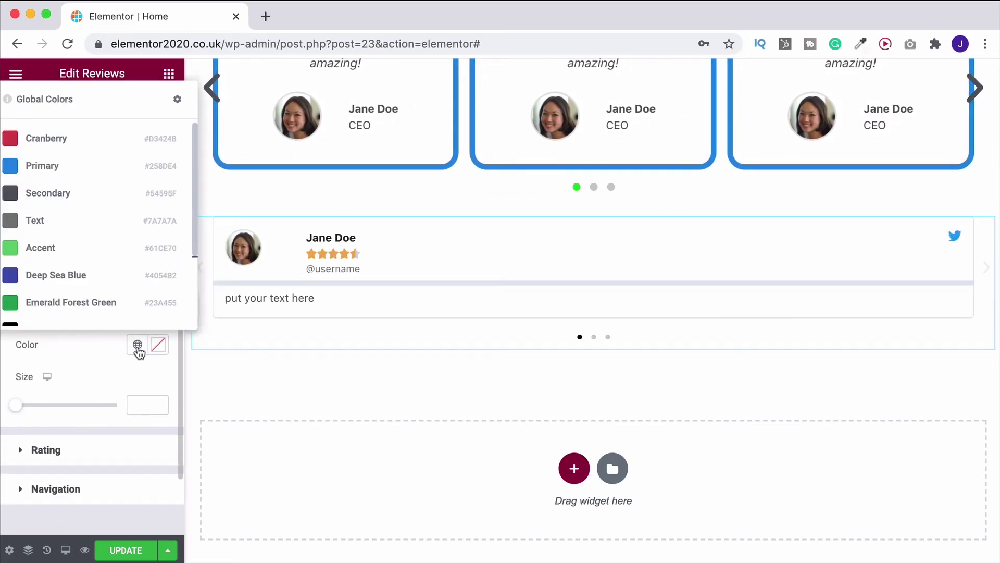
pyautogui.click(39, 138)
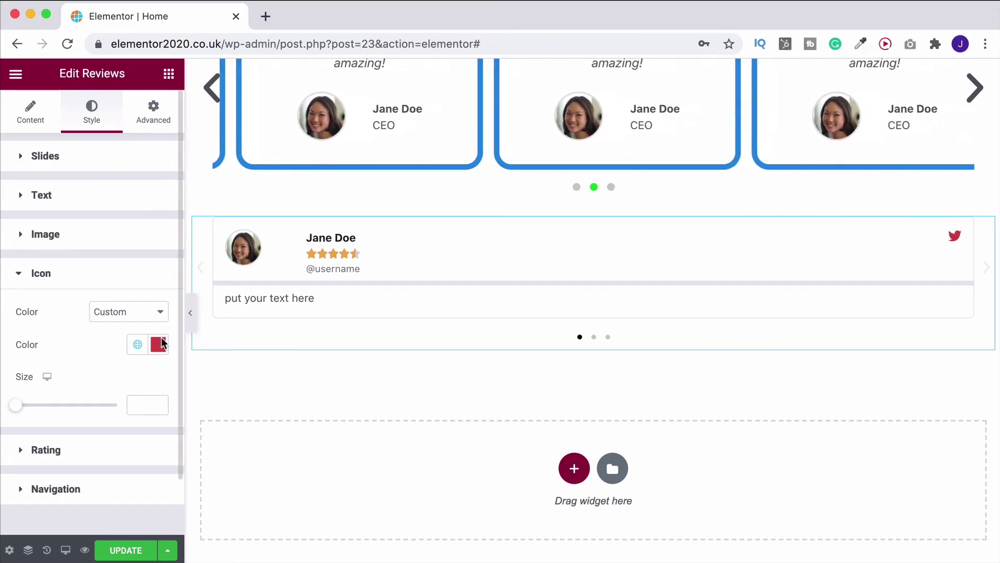
pyautogui.click(158, 316)
pyautogui.click(113, 298)
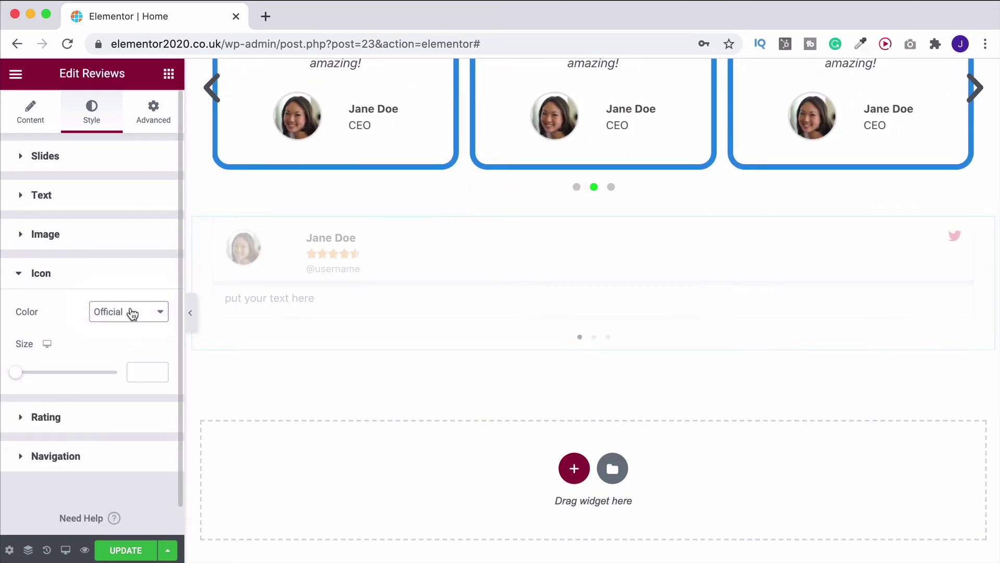
pyautogui.moveTo(27, 379); pyautogui.dragTo(61, 379)
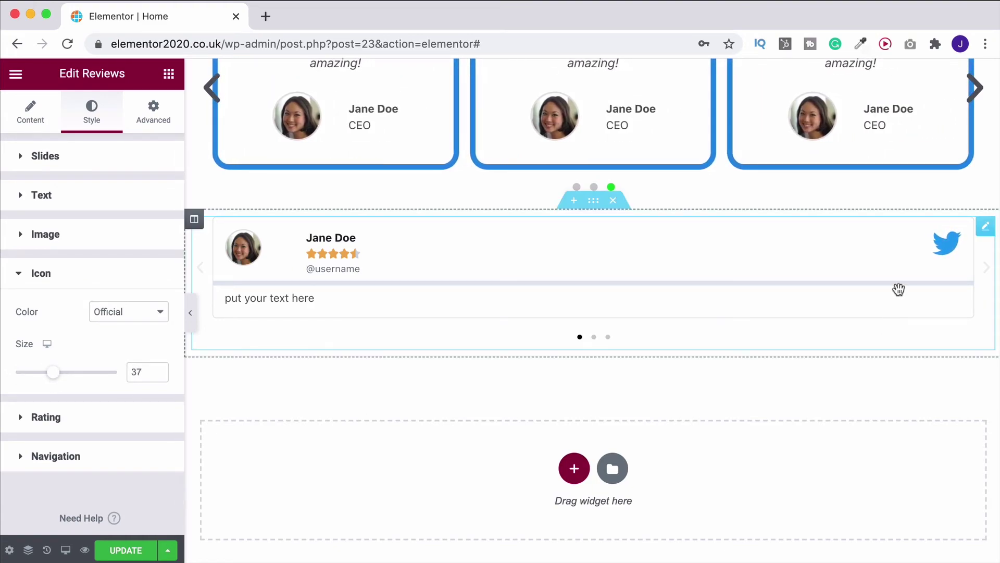
# - Keep Font Awesome rating stars after trying Unicode, and set the unmarked style to Outline
pyautogui.click(46, 417)
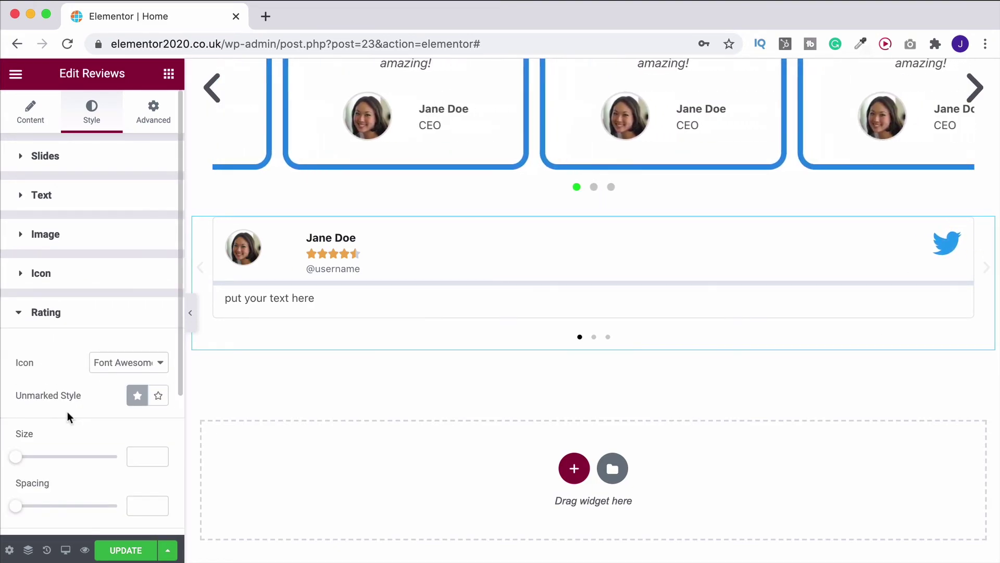
pyautogui.scroll(-2, 70, 411)
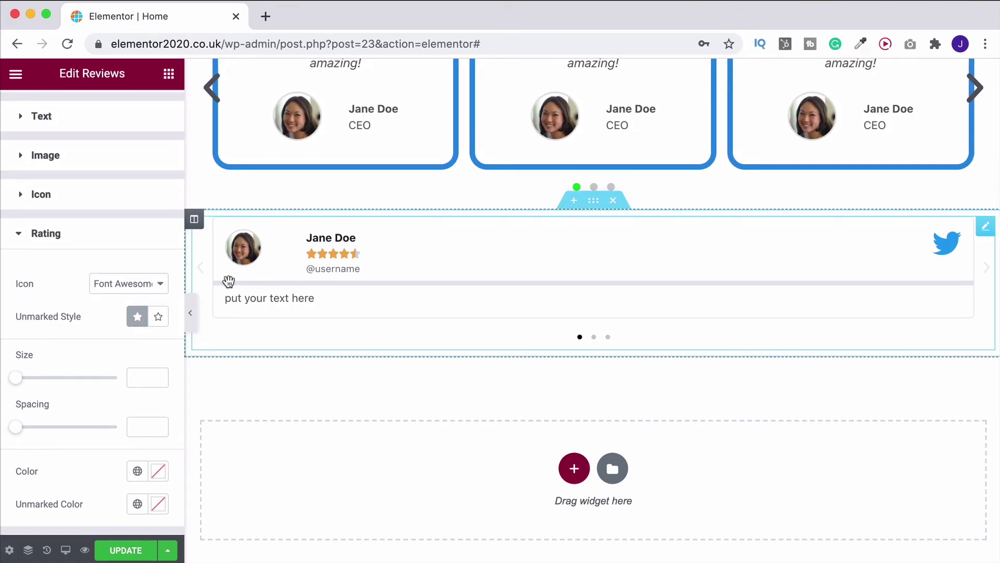
pyautogui.click(145, 286)
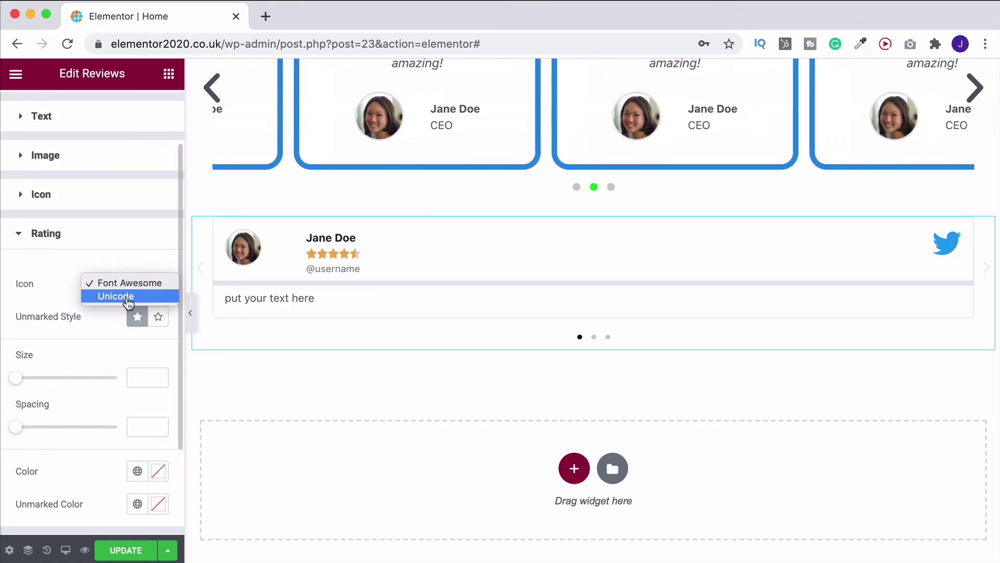
pyautogui.click(129, 297)
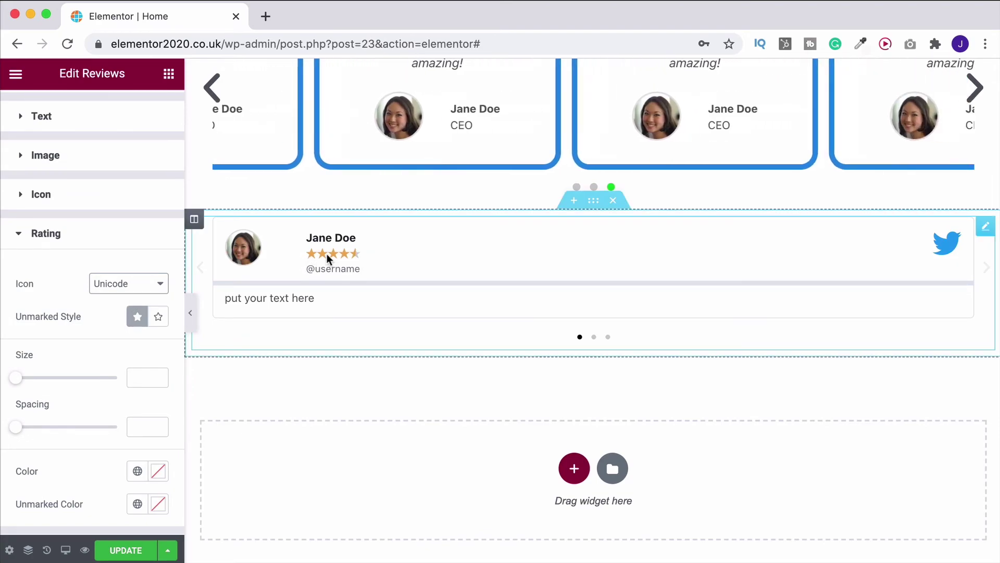
pyautogui.click(136, 287)
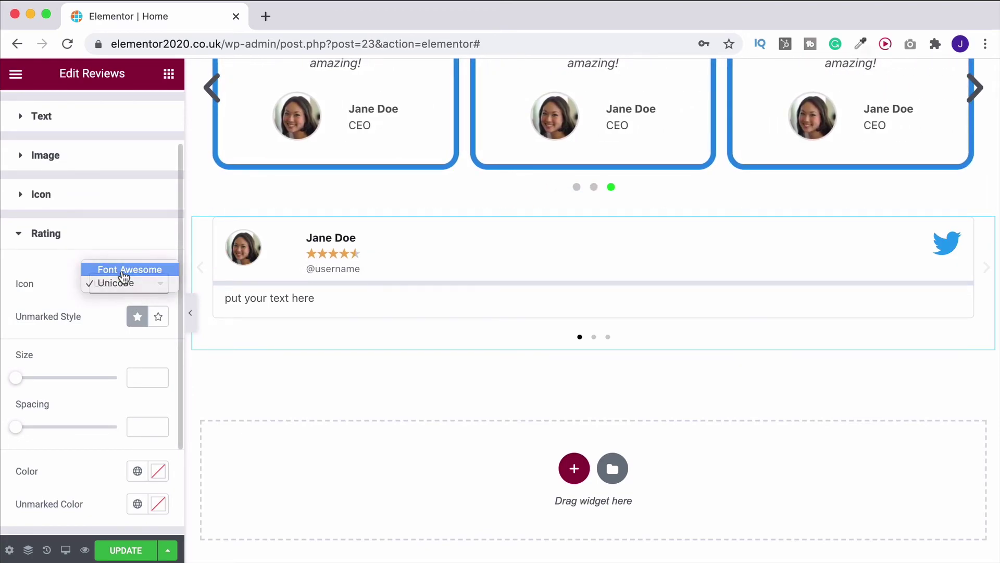
pyautogui.click(123, 271)
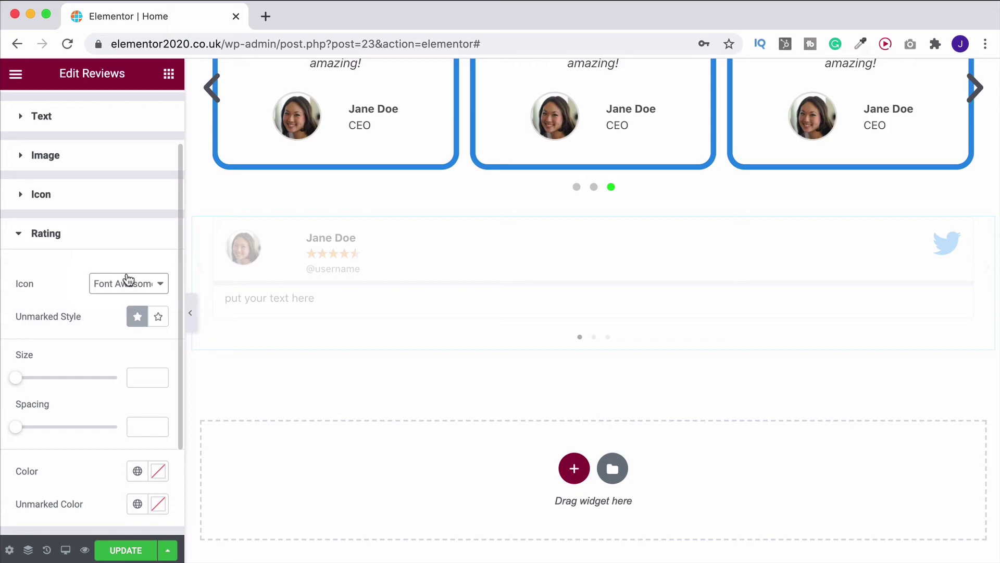
pyautogui.click(157, 318)
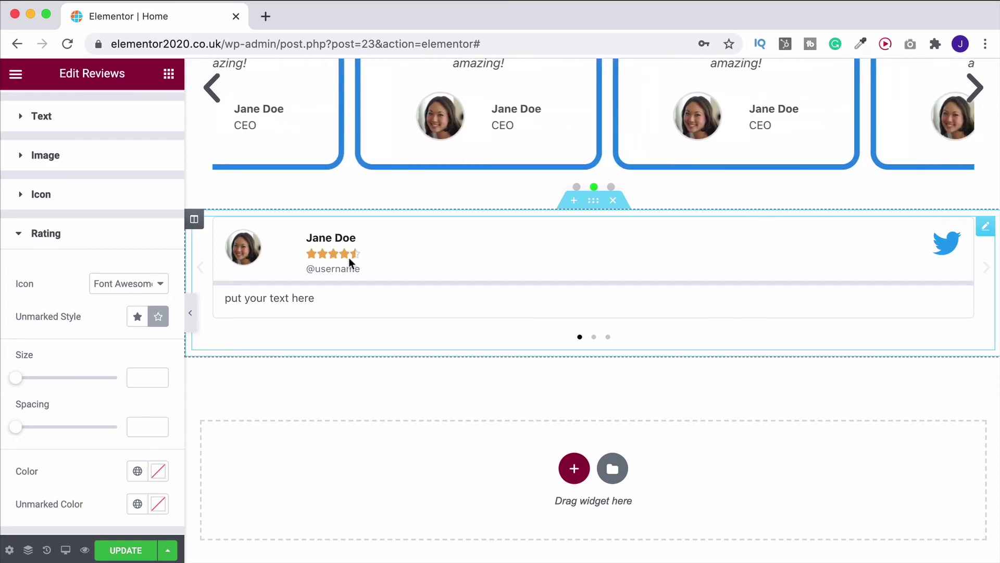
pyautogui.click(145, 323)
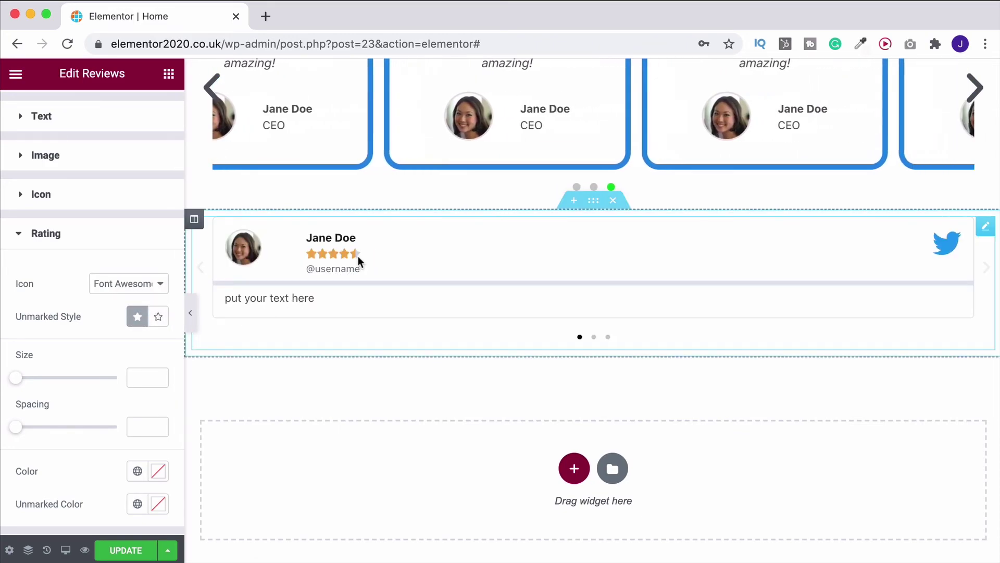
pyautogui.click(159, 322)
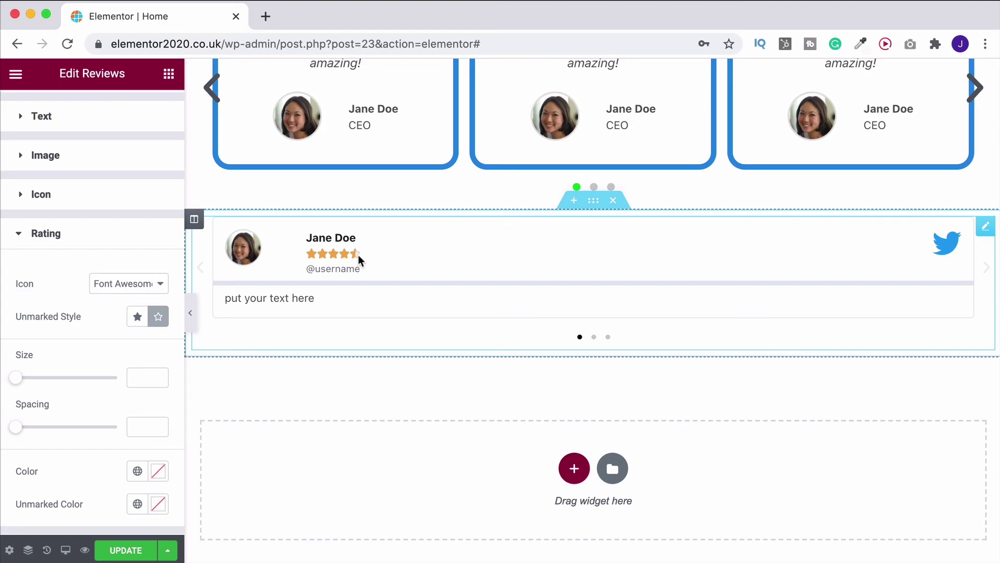
# - Enlarge the rating stars to size 32 with spacing 13 between them
pyautogui.scroll(-1, 89, 326)
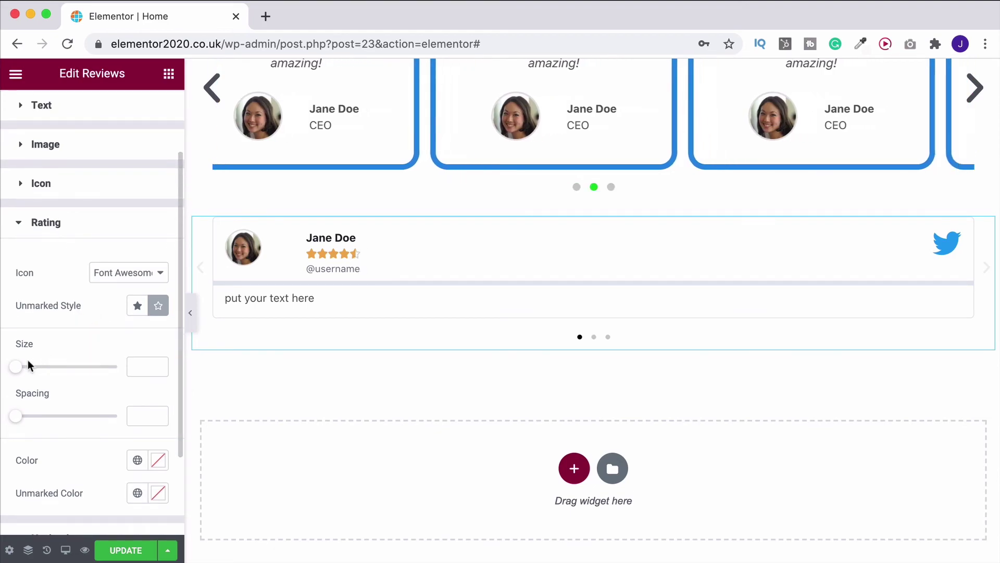
pyautogui.moveTo(16, 367); pyautogui.dragTo(51, 374)
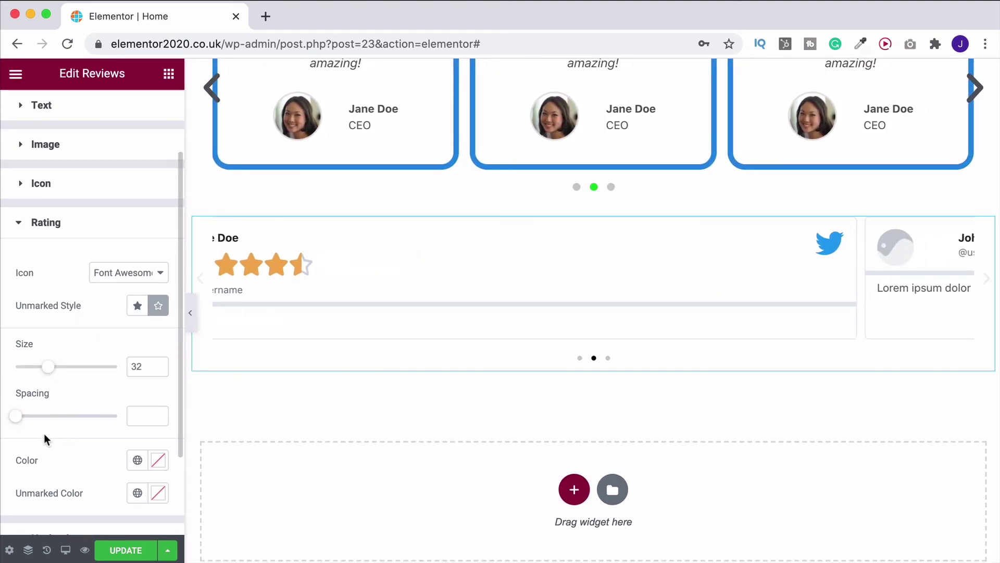
pyautogui.moveTo(19, 418); pyautogui.dragTo(41, 417)
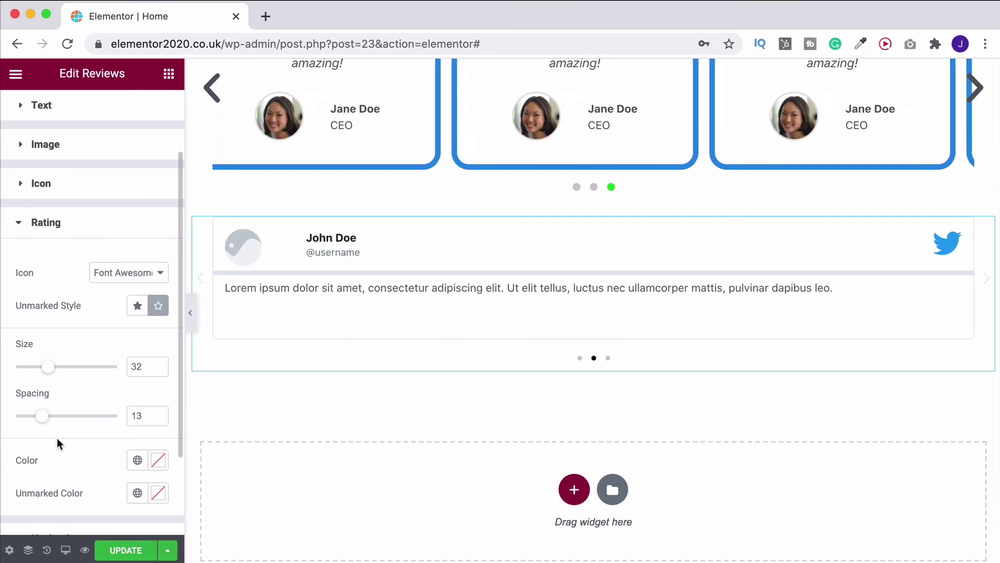
pyautogui.scroll(-1, 74, 448)
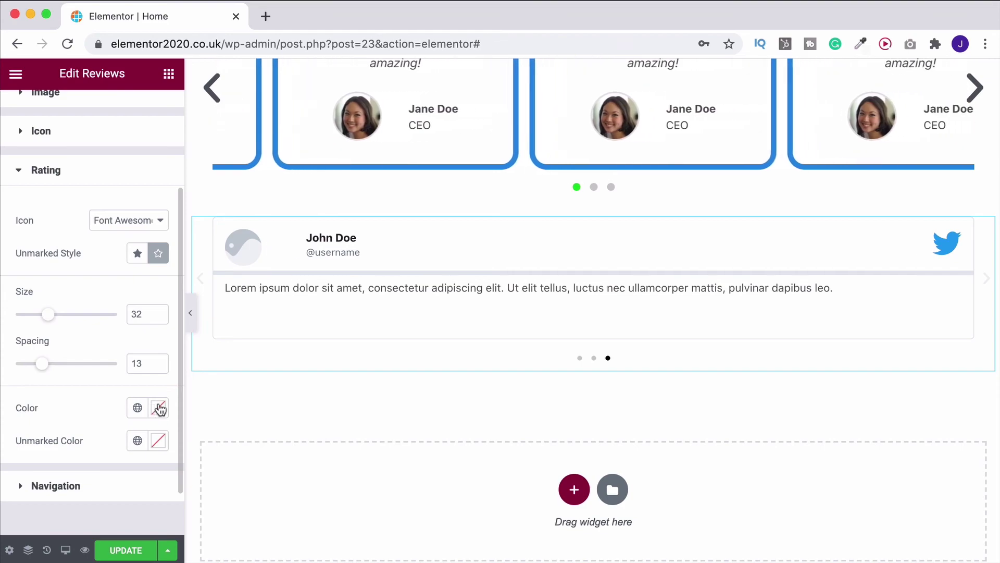
# - Try a red Unmarked Color on the stars, then reset it to default
pyautogui.click(137, 409)
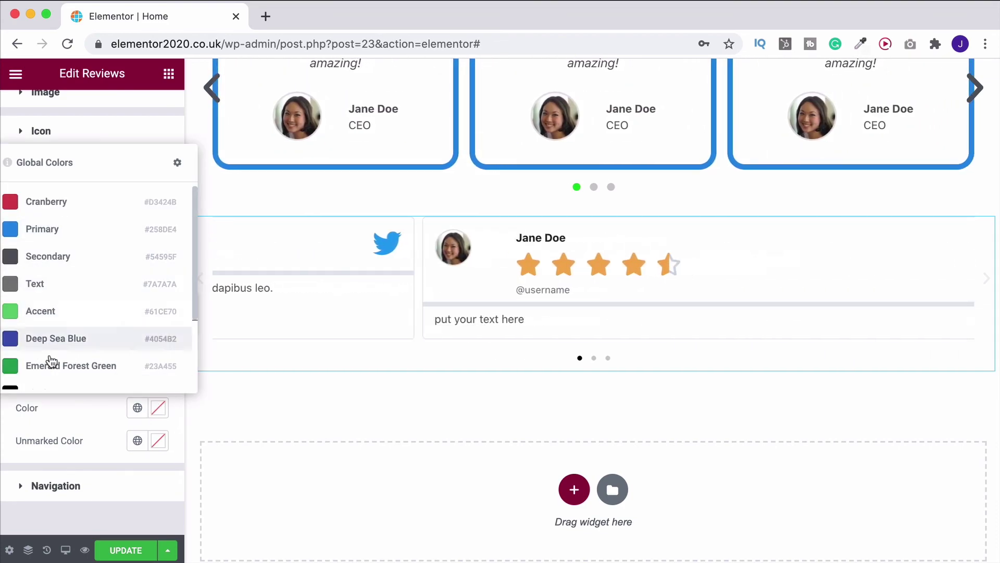
pyautogui.click(68, 440)
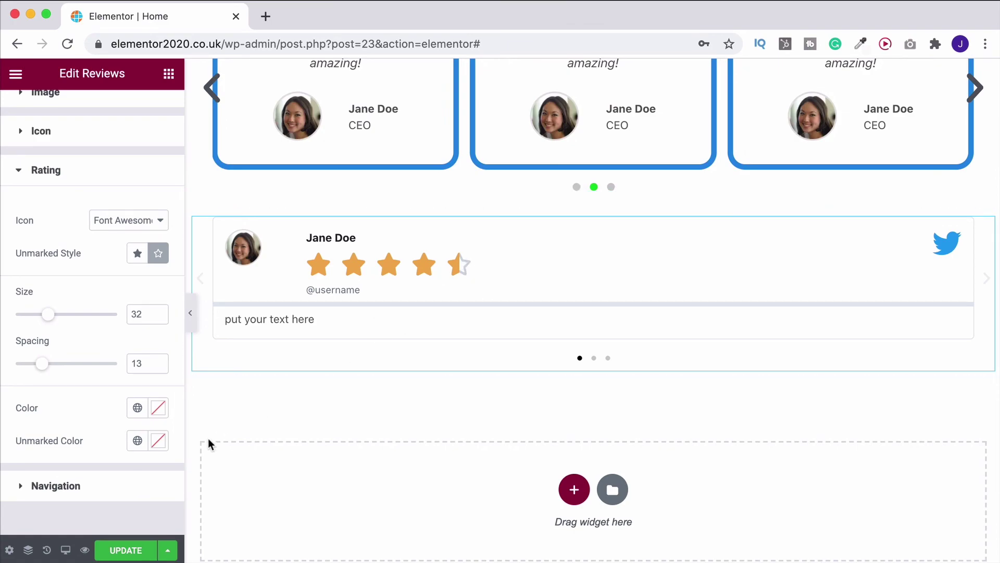
pyautogui.click(225, 263)
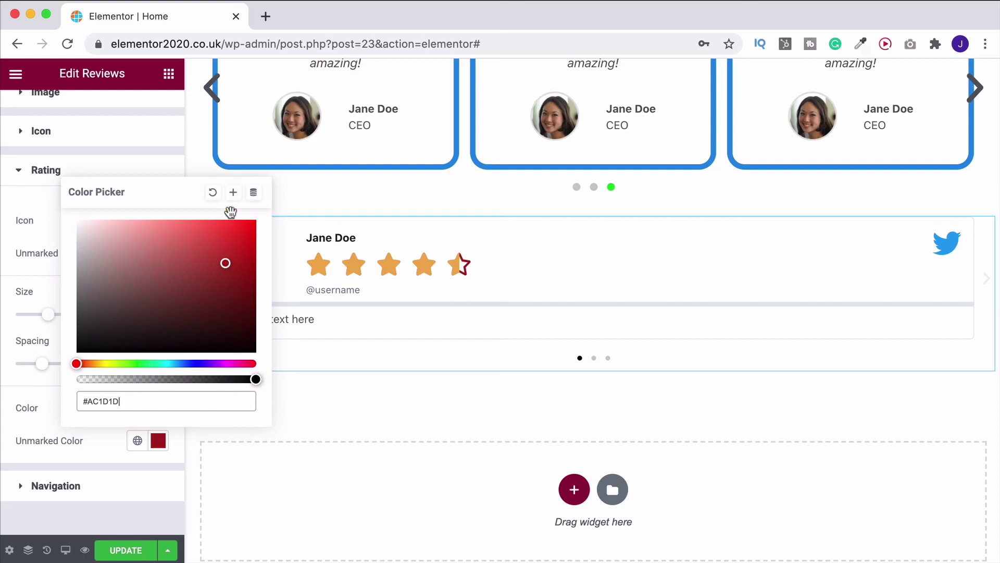
pyautogui.click(212, 192)
pyautogui.click(75, 461)
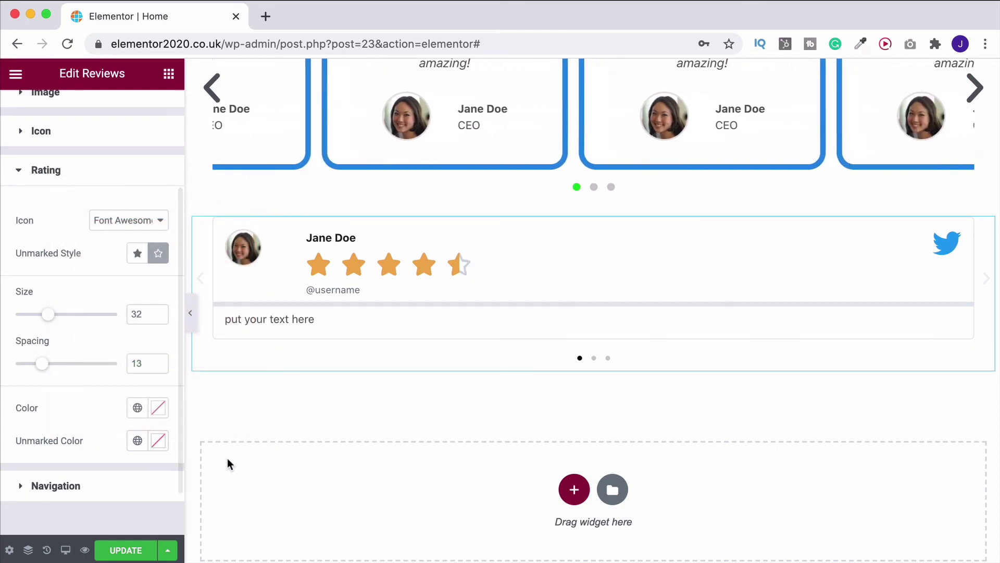
pyautogui.scroll(2, 227, 458)
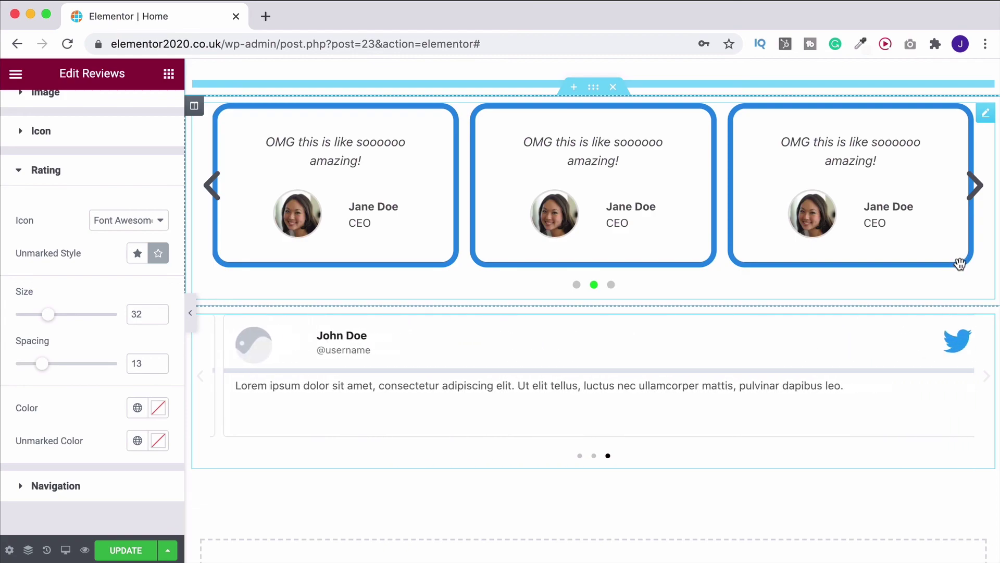
pyautogui.scroll(2, 925, 269)
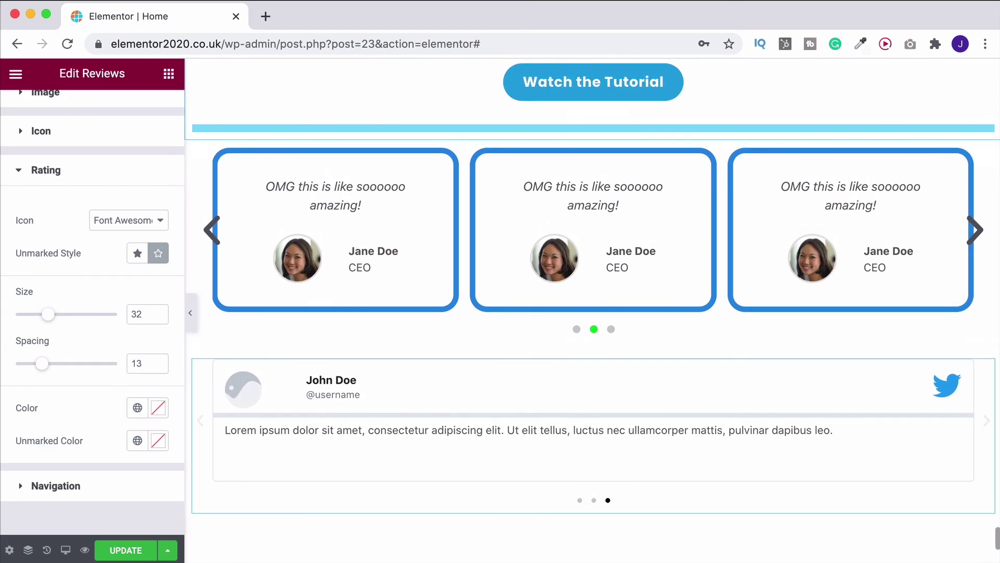
pyautogui.scroll(-3, 921, 408)
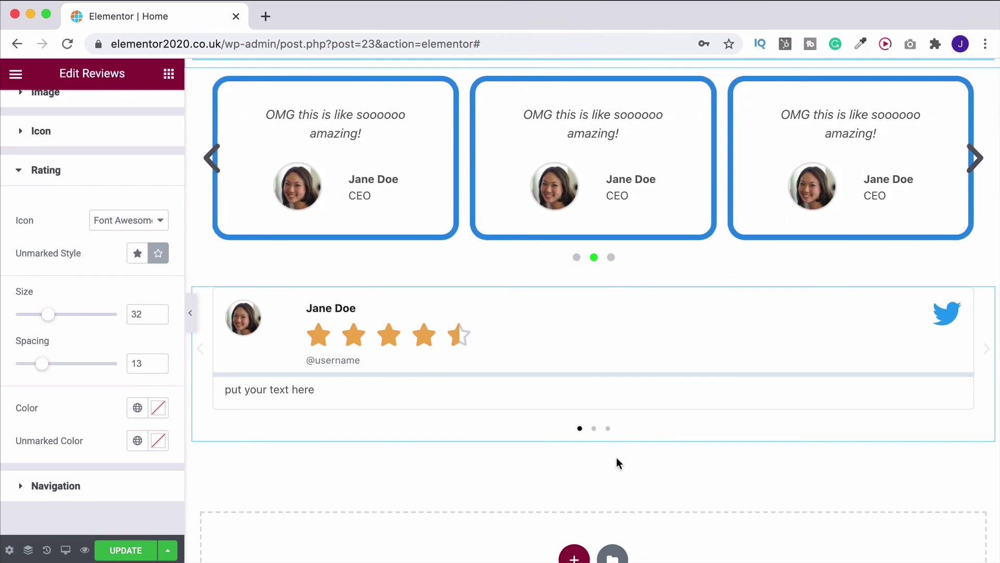
pyautogui.scroll(-1, 617, 457)
pyautogui.scroll(-2, 618, 451)
pyautogui.scroll(3, 616, 446)
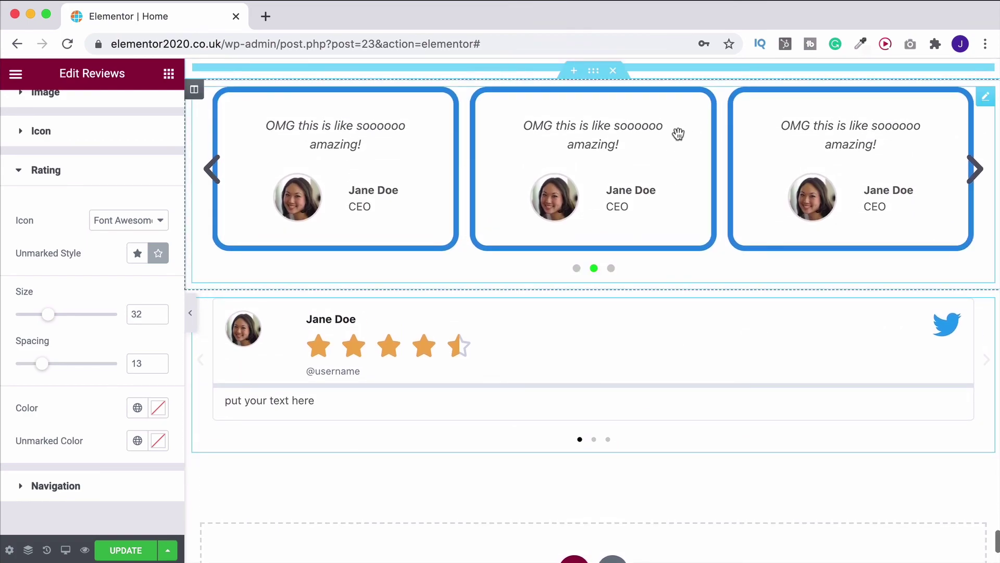
pyautogui.scroll(3, 655, 452)
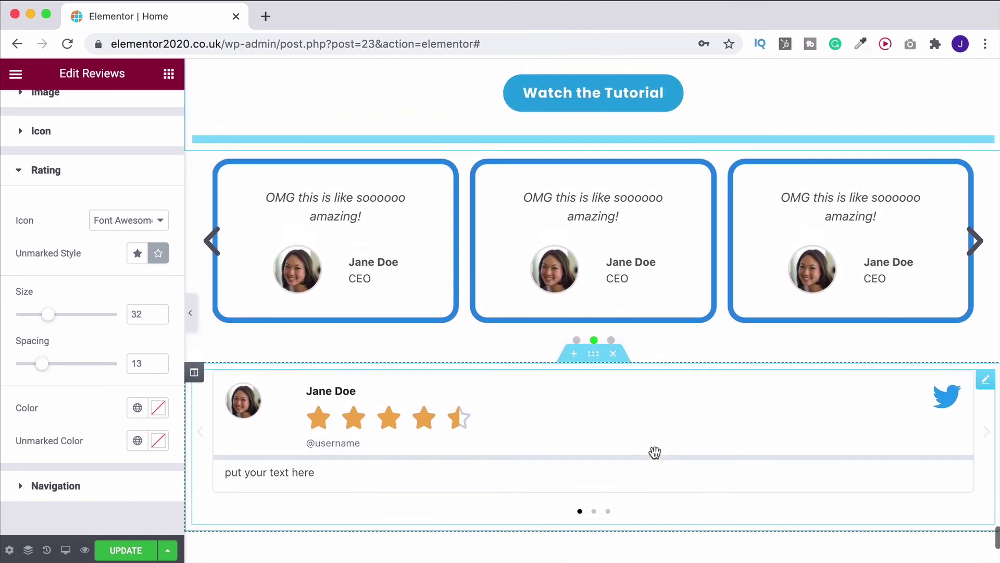
pyautogui.scroll(2, 655, 452)
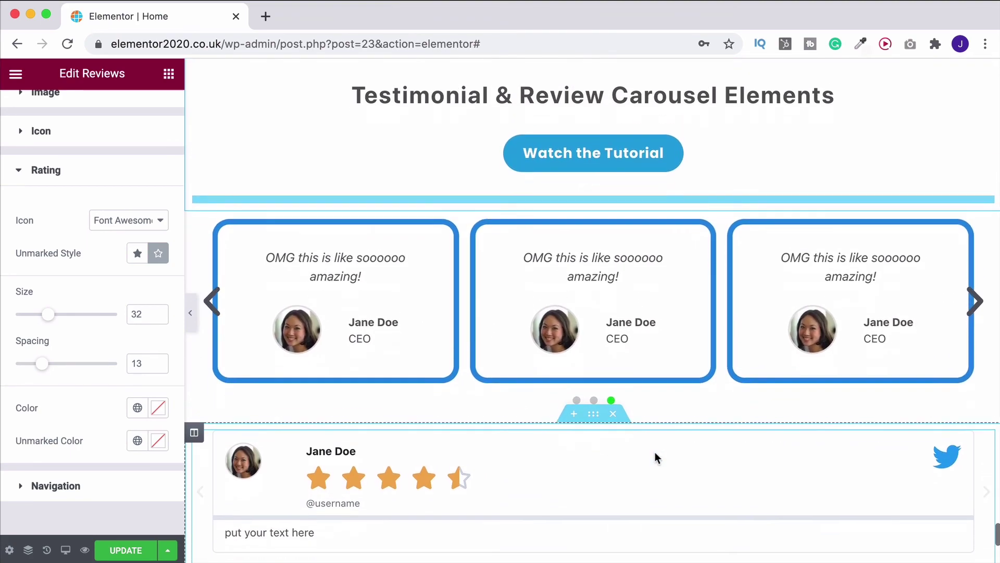